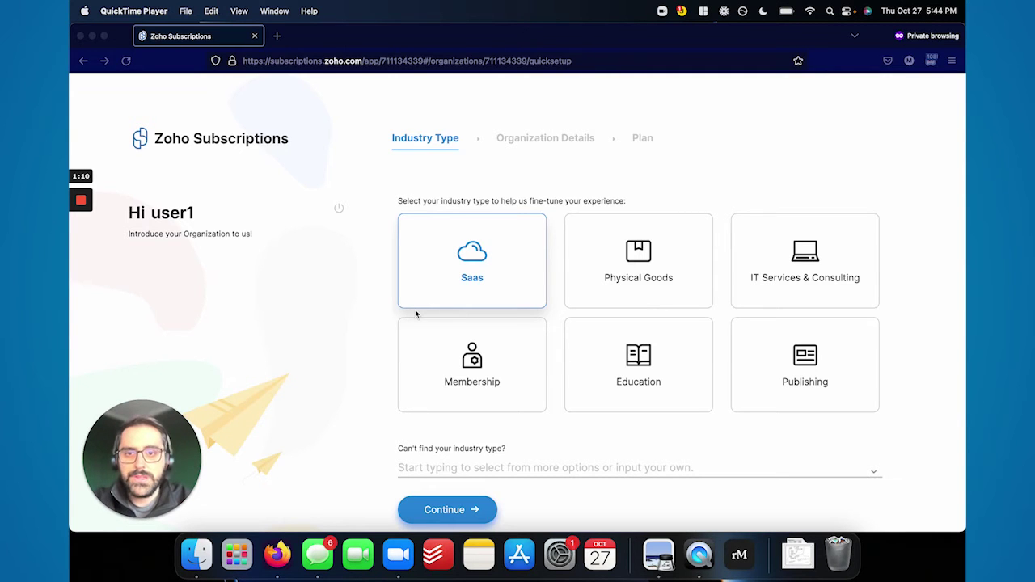
- Set the time zone to Eastern Daylight Time and fiscal year to January - December, then save
left_click(435, 512)
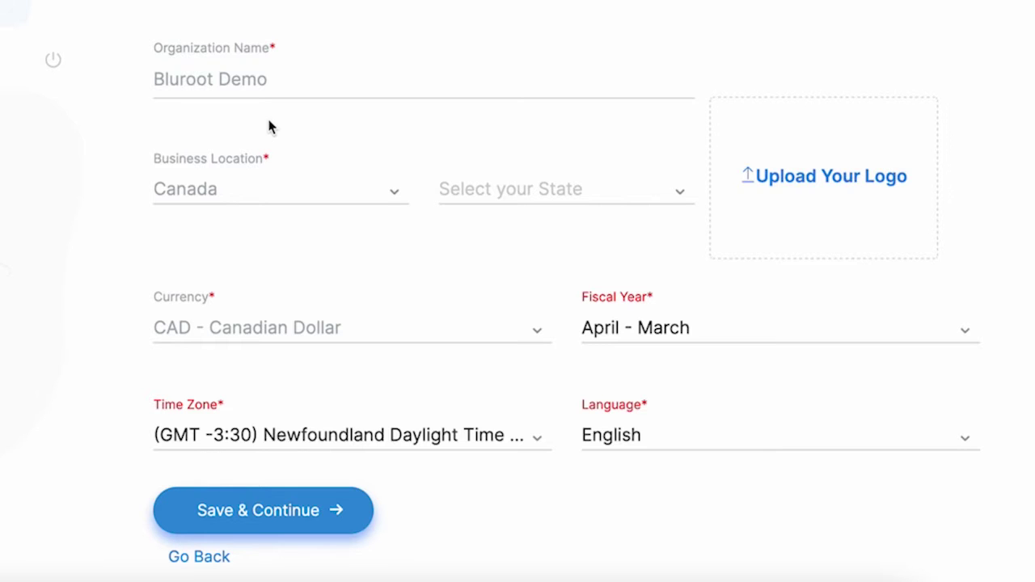
left_click(403, 438)
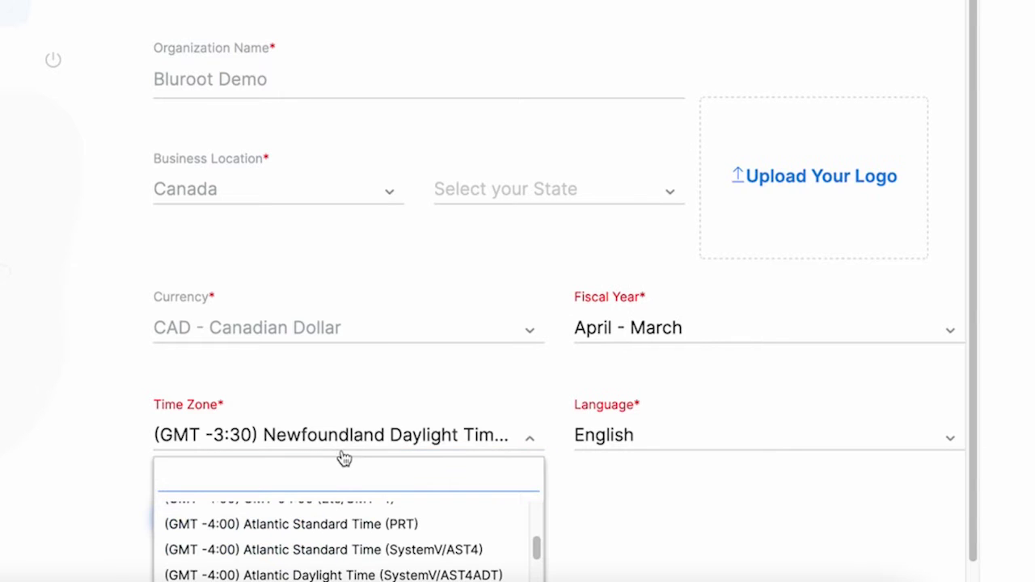
scroll(314, 528, "up", 2)
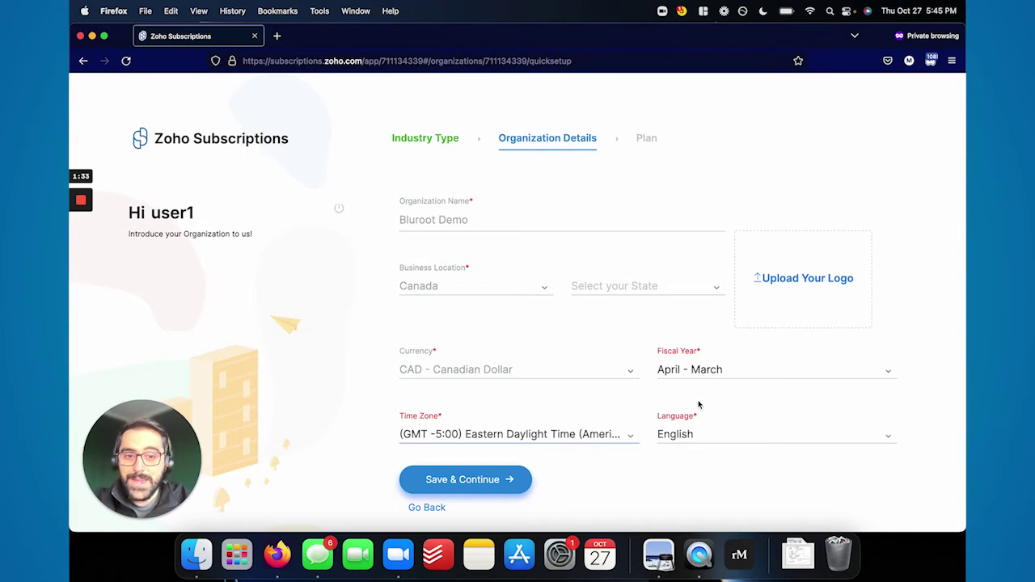
left_click(698, 377)
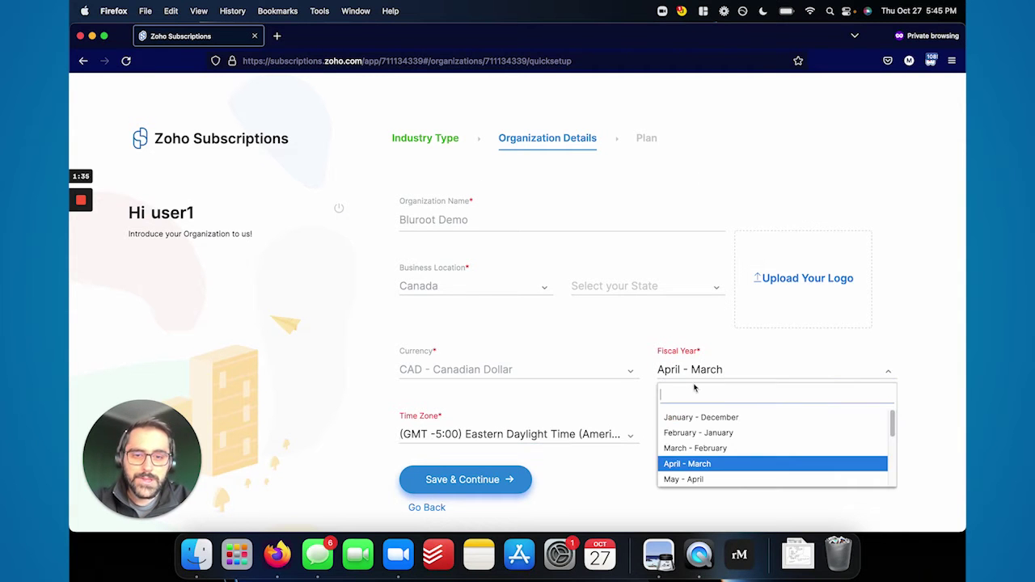
left_click(689, 416)
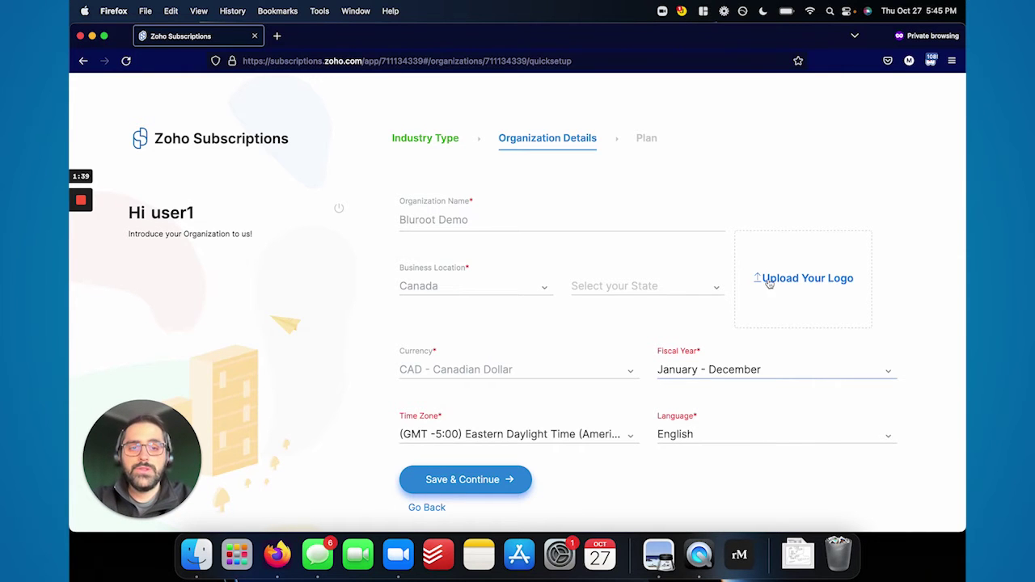
left_click(485, 482)
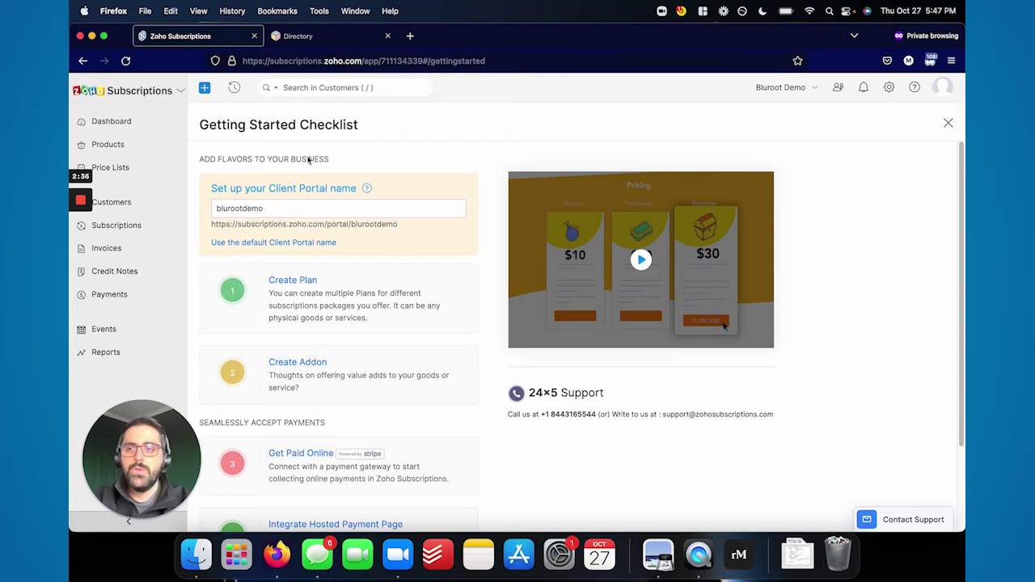
- Go from the Getting Started checklist to the Products page
left_click(126, 149)
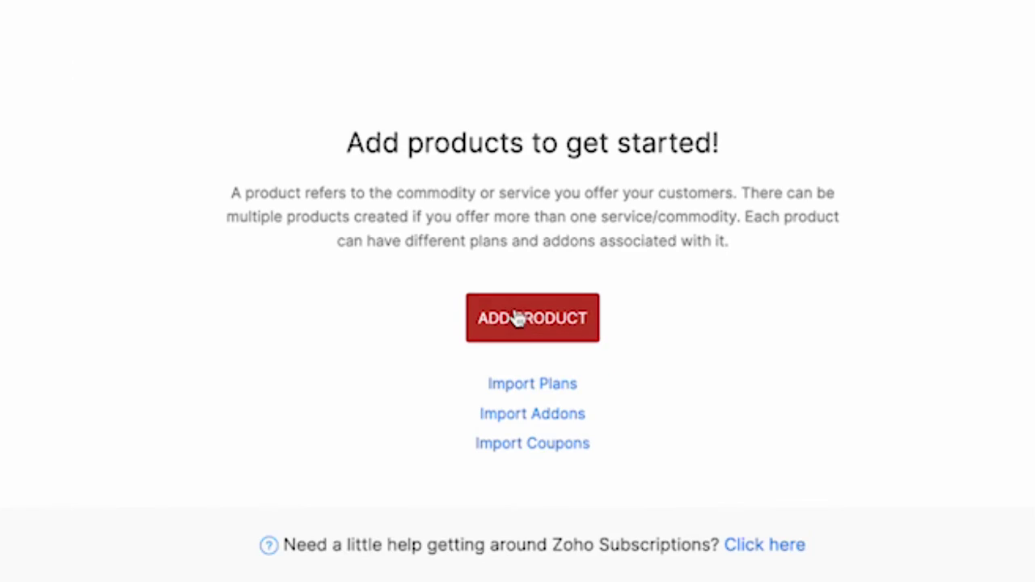
- Start a new product named Zoho CRM, passing the notification email and redirect URL fields
left_click(571, 329)
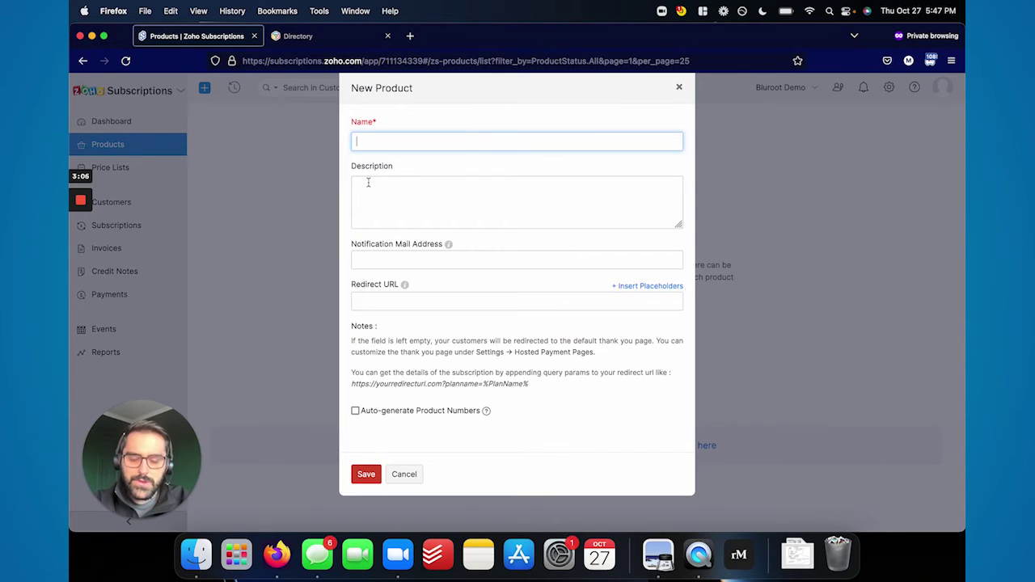
type("Zoho")
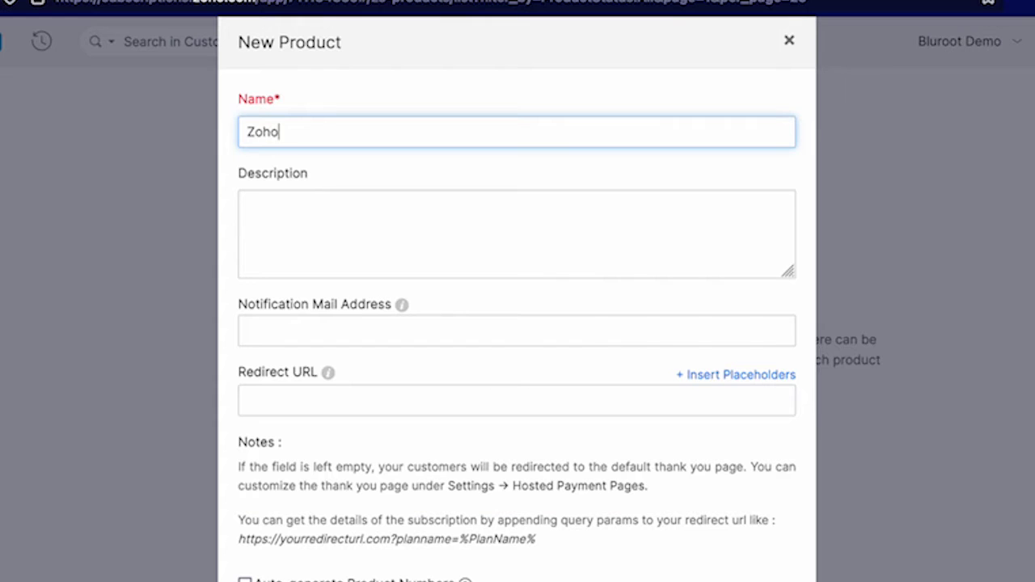
type(" CRM")
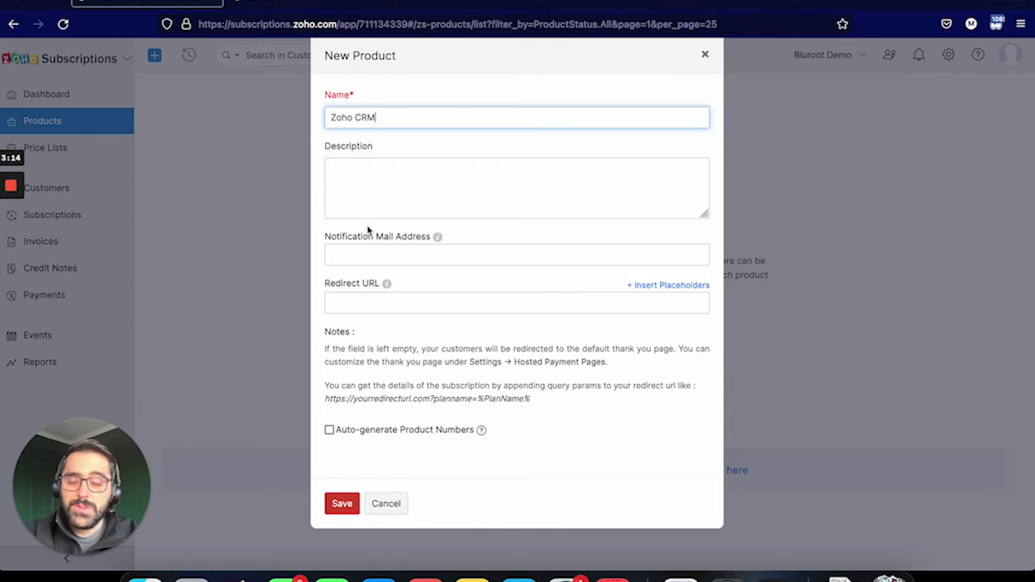
left_click(380, 257)
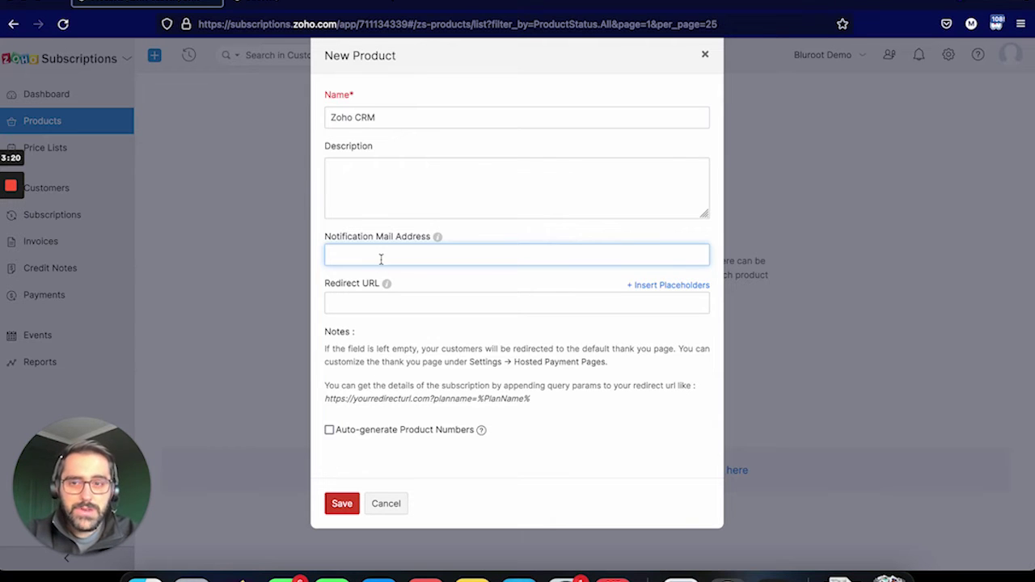
left_click(387, 302)
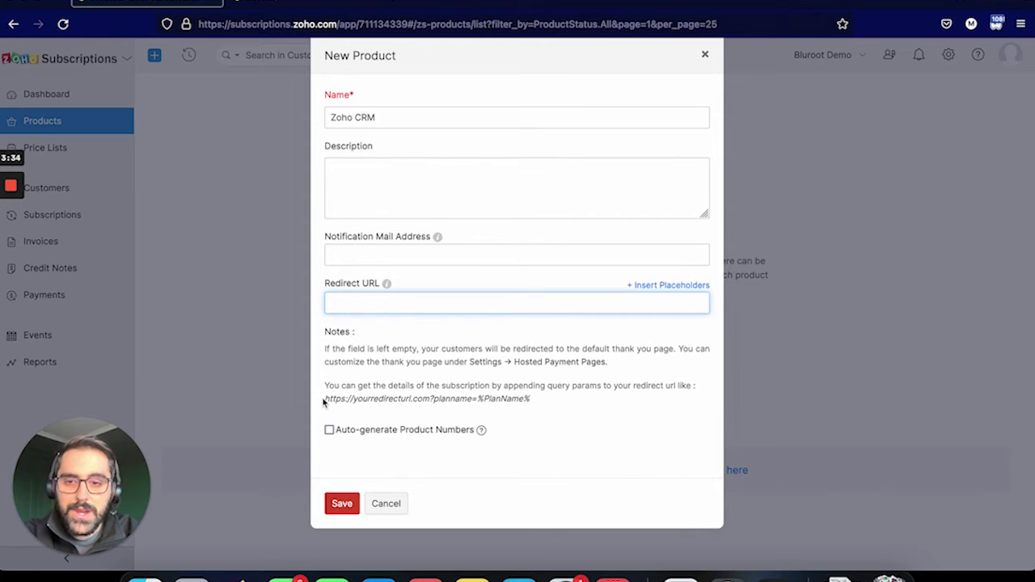
- Browse the redirect URL placeholders without inserting any, and save the Zoho CRM product
left_click(670, 286)
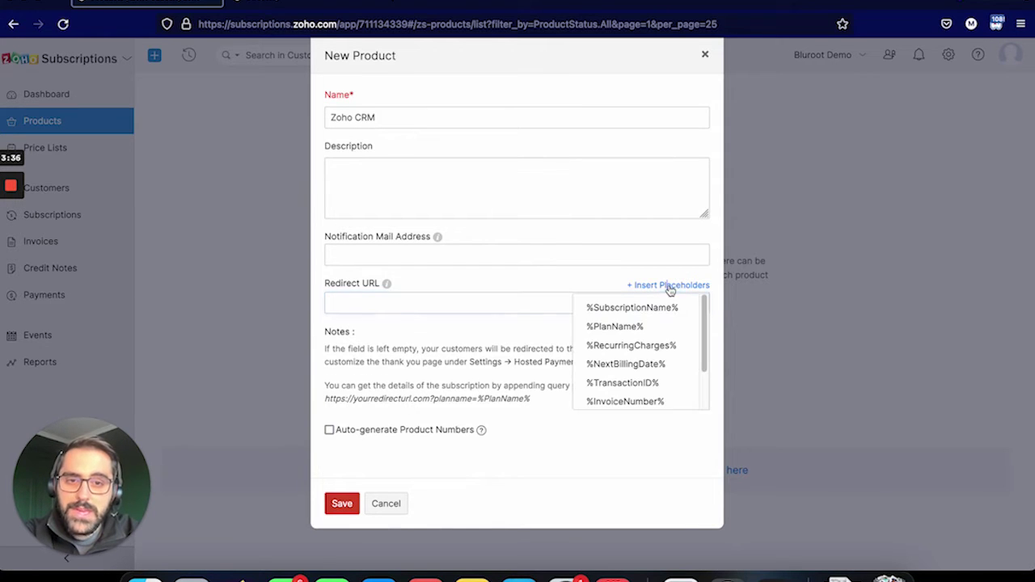
scroll(628, 356, "down", 2)
scroll(627, 344, "up", 1)
scroll(623, 327, "up", 1)
scroll(619, 330, "down", 1)
scroll(627, 359, "down", 1)
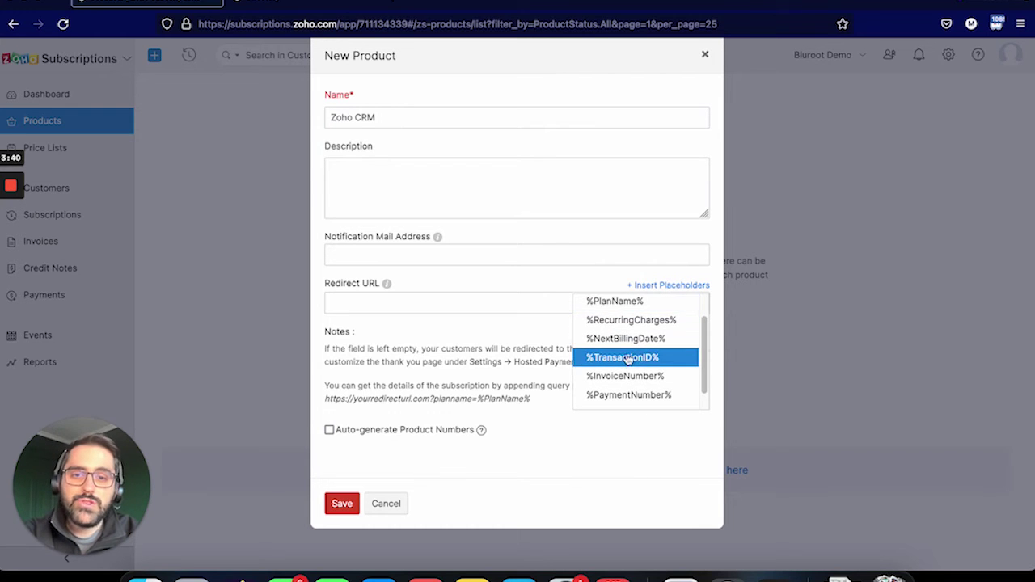
left_click(504, 332)
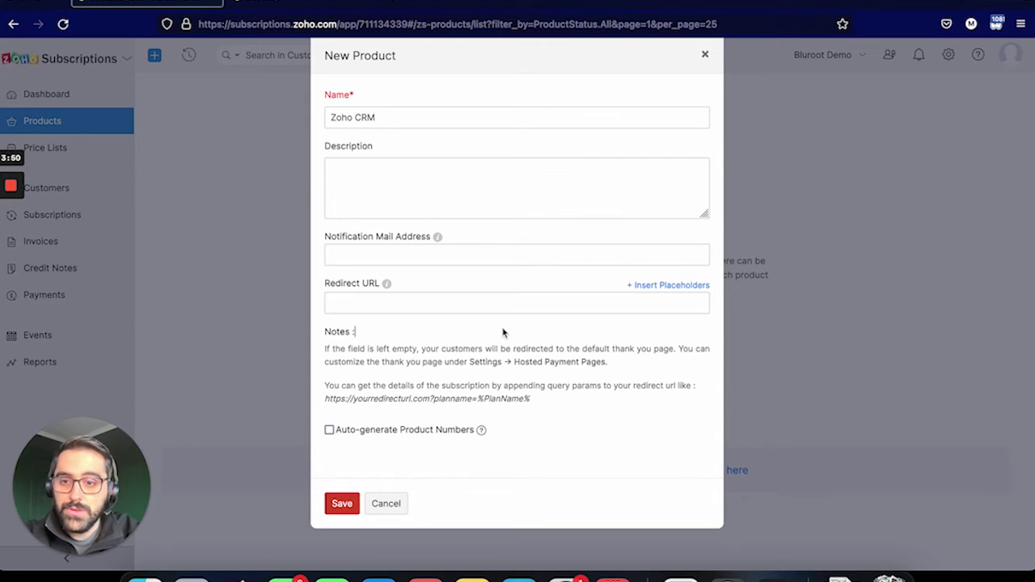
left_click(341, 504)
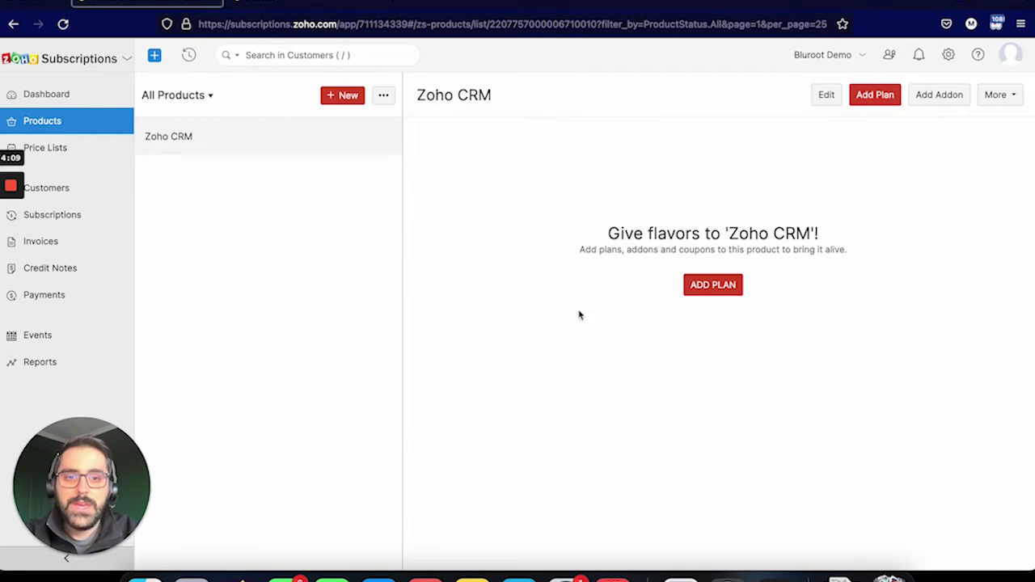
- Add a plan named Zoho CRM Enterprise with plan code ZCMRP
left_click(715, 286)
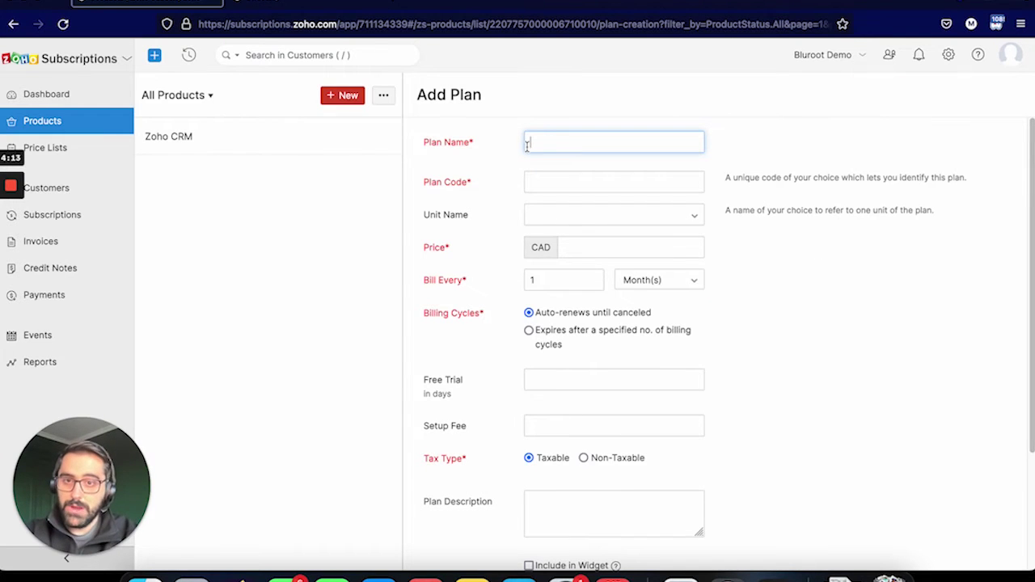
type("Zoho CRM Enterprise")
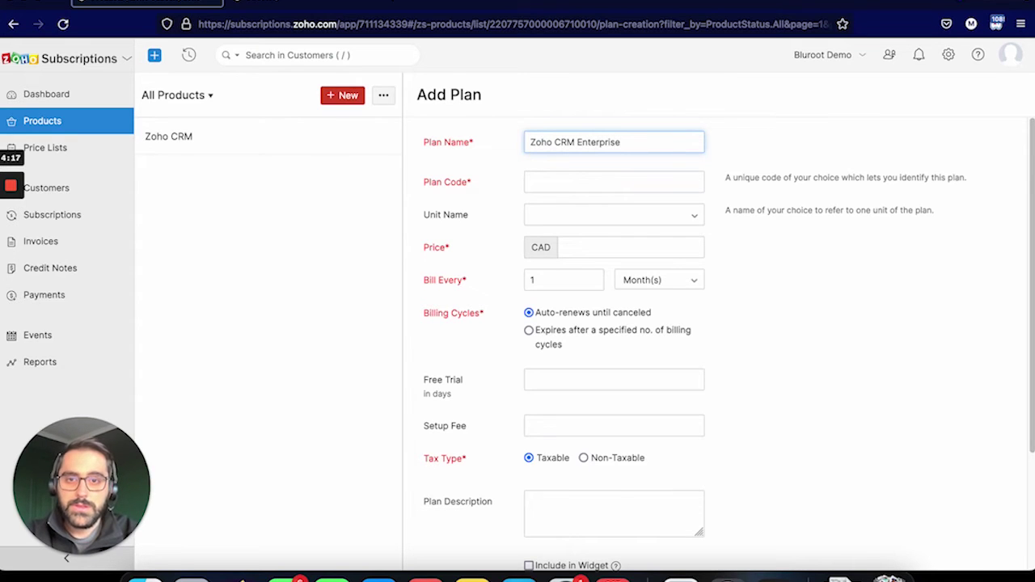
left_click(617, 184)
type("ZCM")
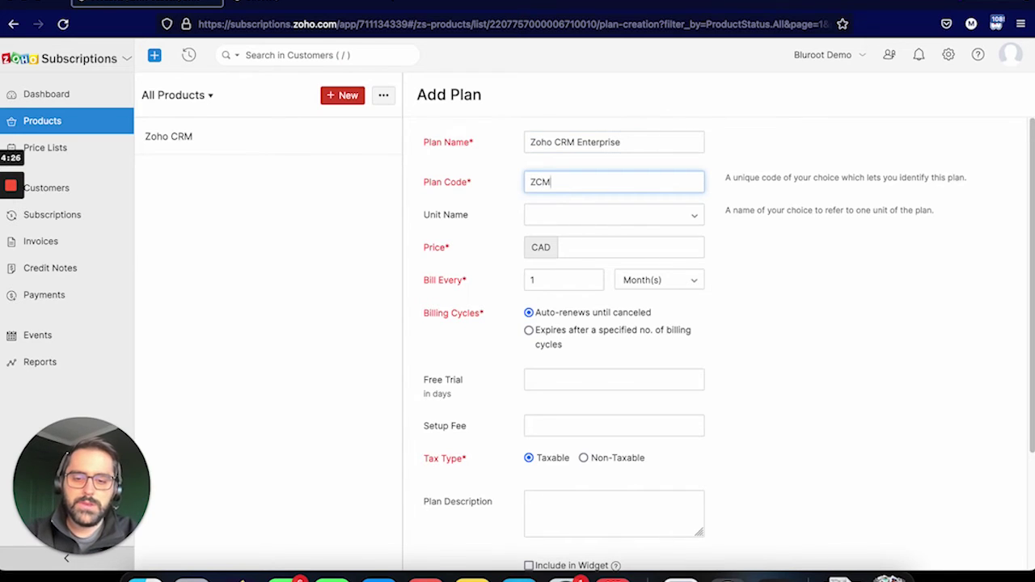
type("RP")
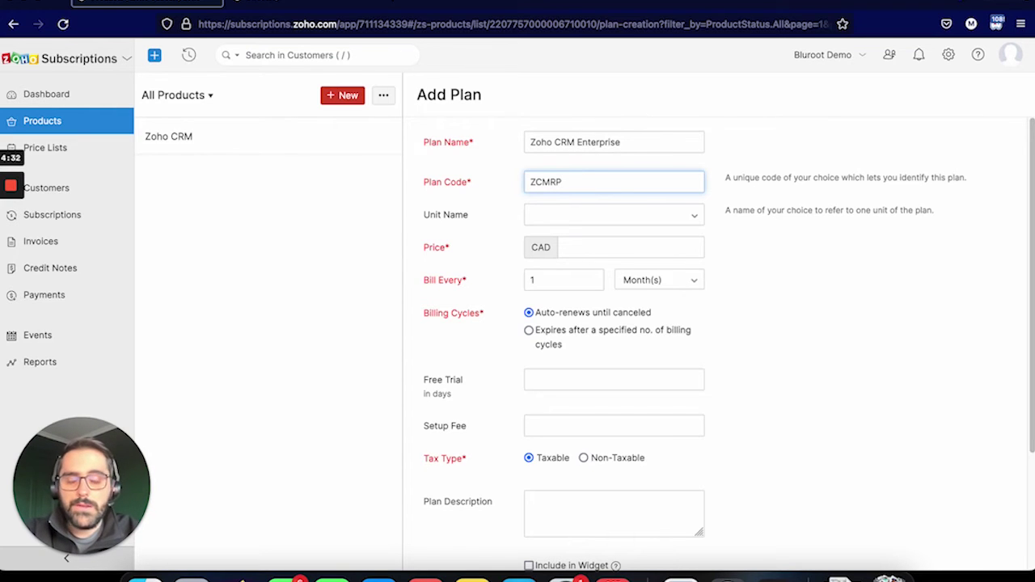
- Leave Unit Name empty, set the price to 50, and keep billing every 1 month
left_click(626, 225)
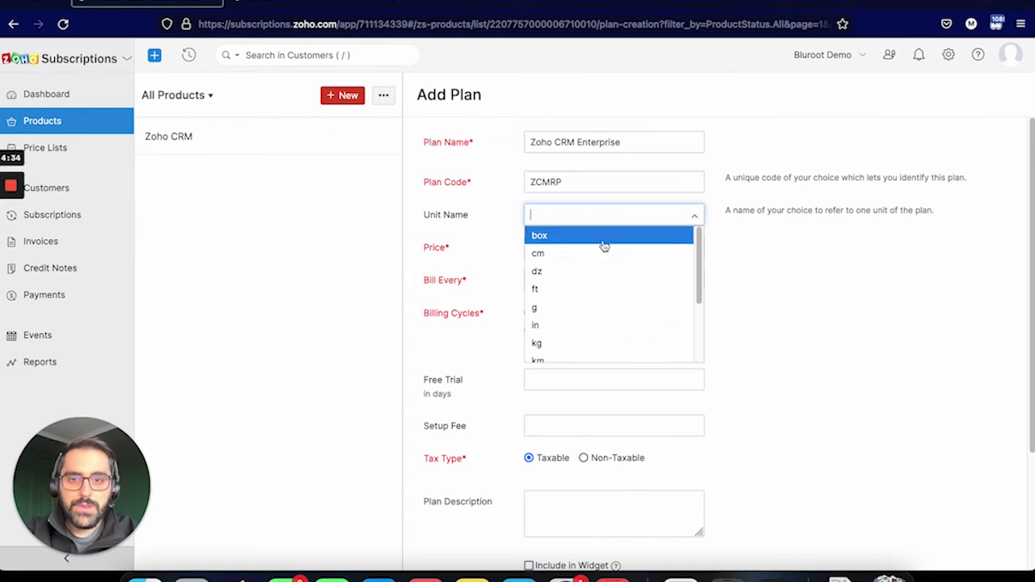
scroll(601, 262, "down", 2)
scroll(600, 267, "down", 2)
scroll(600, 267, "up", 3)
scroll(600, 267, "up", 1)
scroll(580, 258, "down", 1)
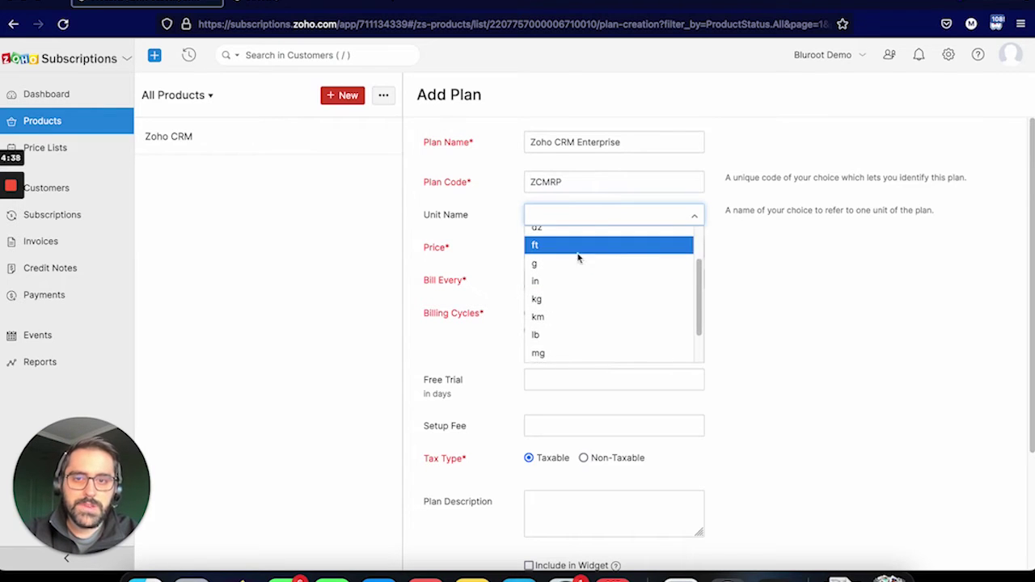
left_click(723, 264)
left_click(624, 247)
type("50")
left_click(644, 286)
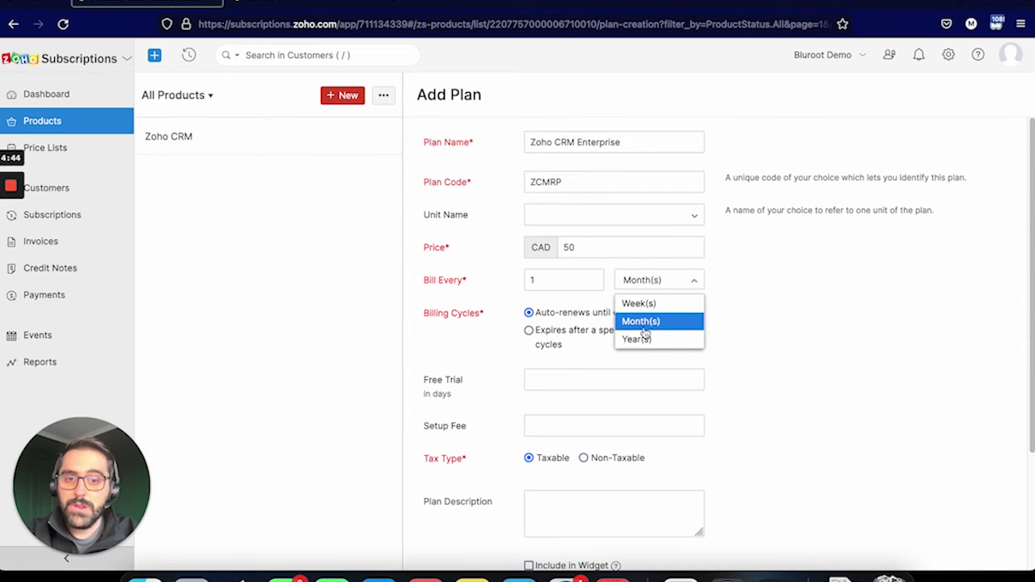
left_click(725, 309)
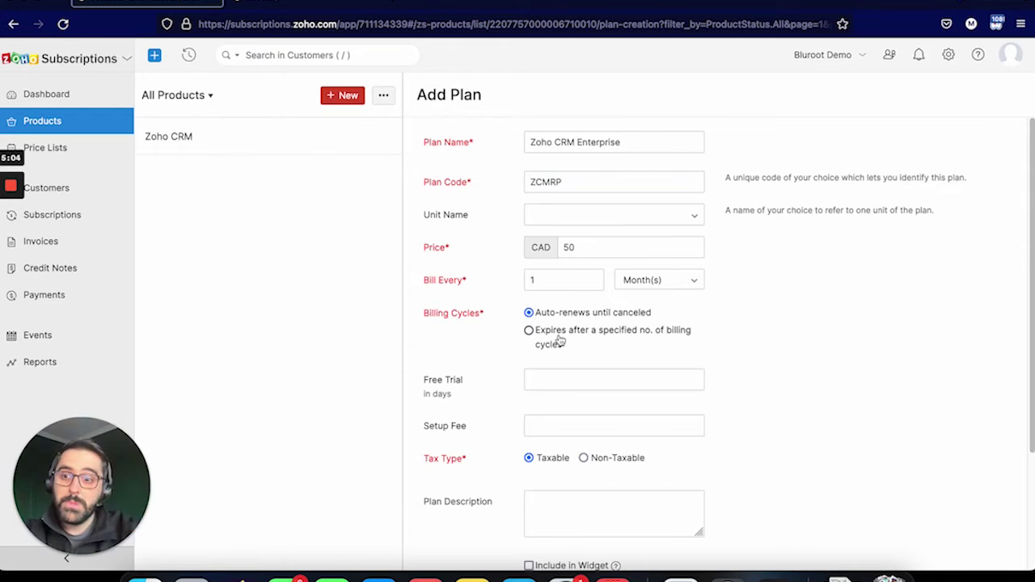
- Include the plan in the pricing widget and reveal the additional plan fields
scroll(512, 404, "down", 4)
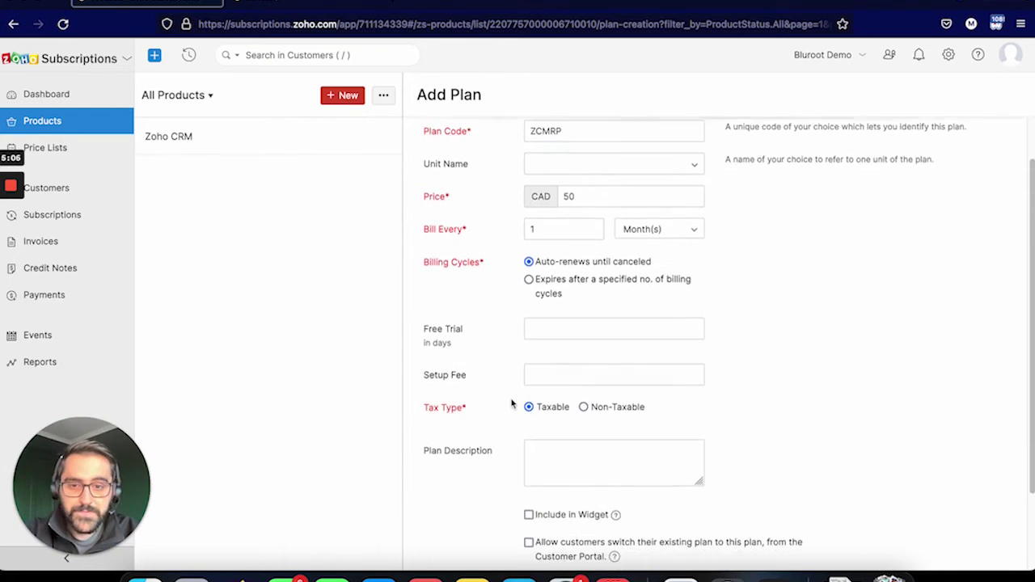
left_click(529, 421)
scroll(488, 459, "down", 1)
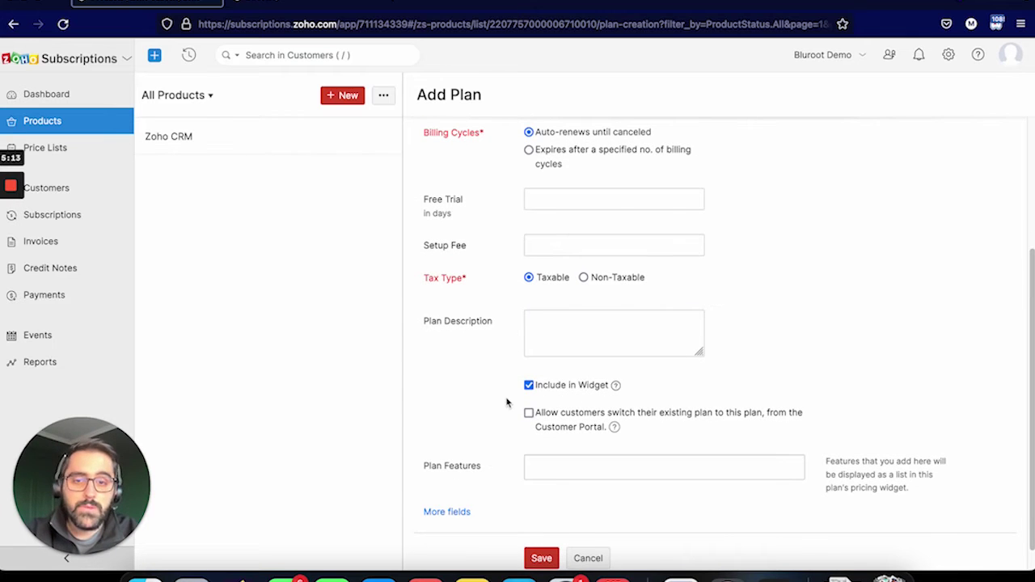
scroll(508, 402, "down", 1)
left_click(453, 484)
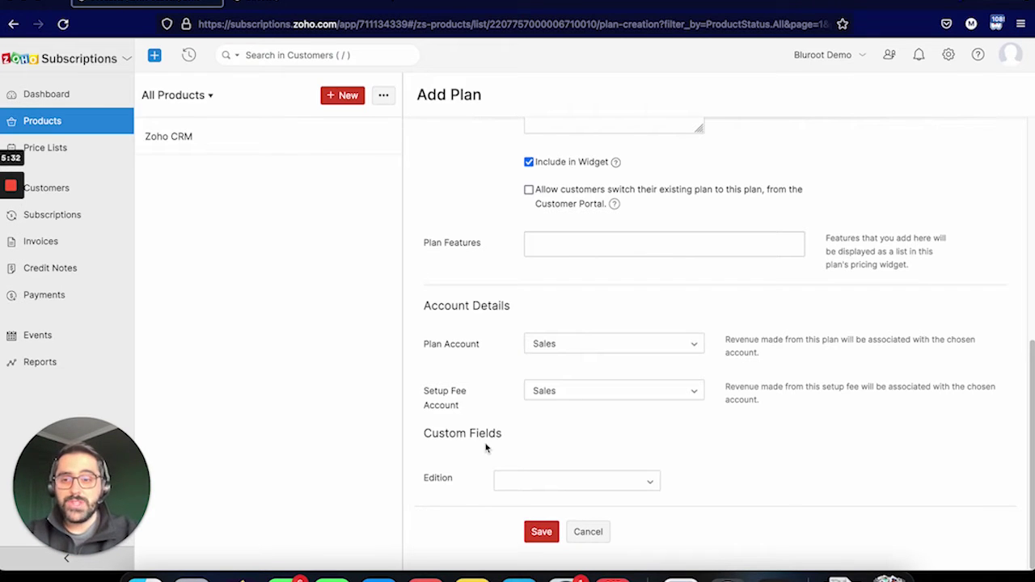
- Keep Sales as the plan account and review the setup fee and free trial fields
left_click(578, 347)
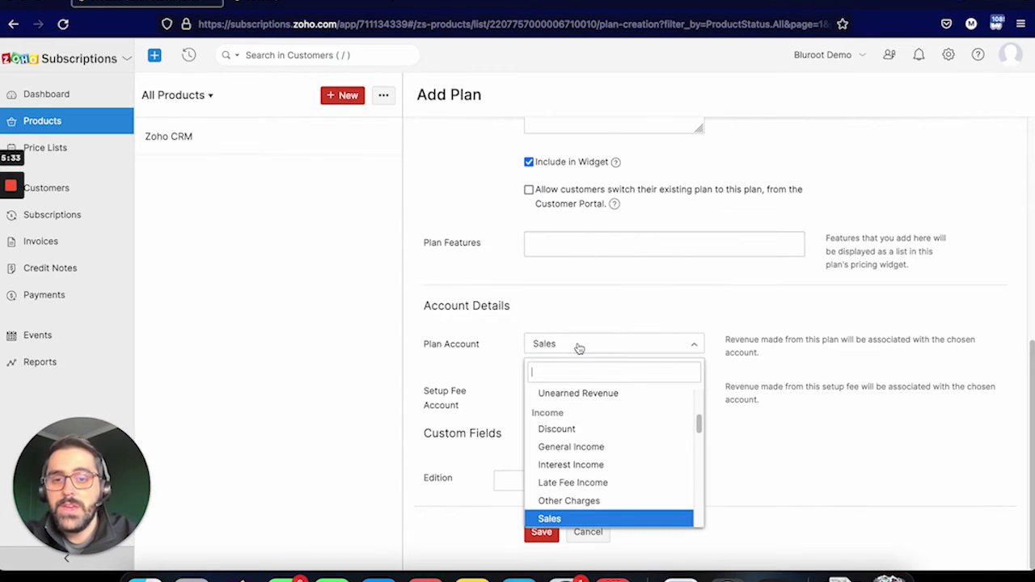
left_click(460, 370)
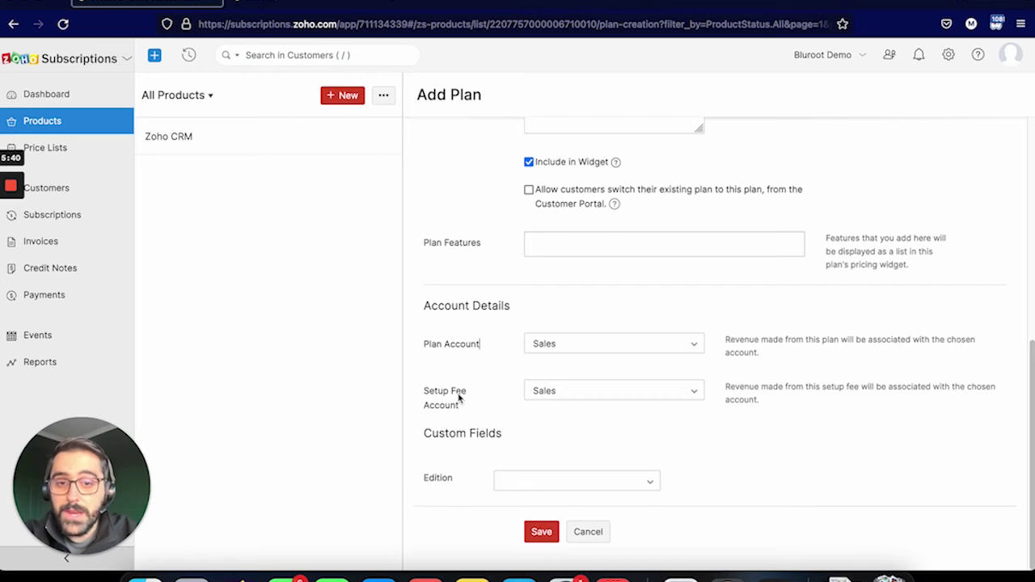
scroll(458, 396, "up", 3)
scroll(459, 396, "up", 1)
scroll(459, 396, "up", 1)
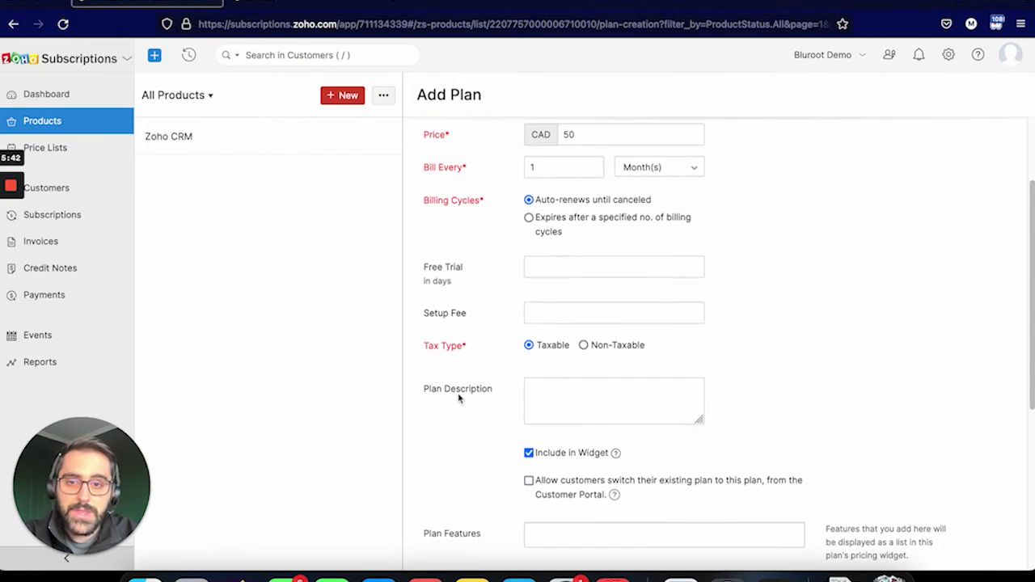
left_click(553, 316)
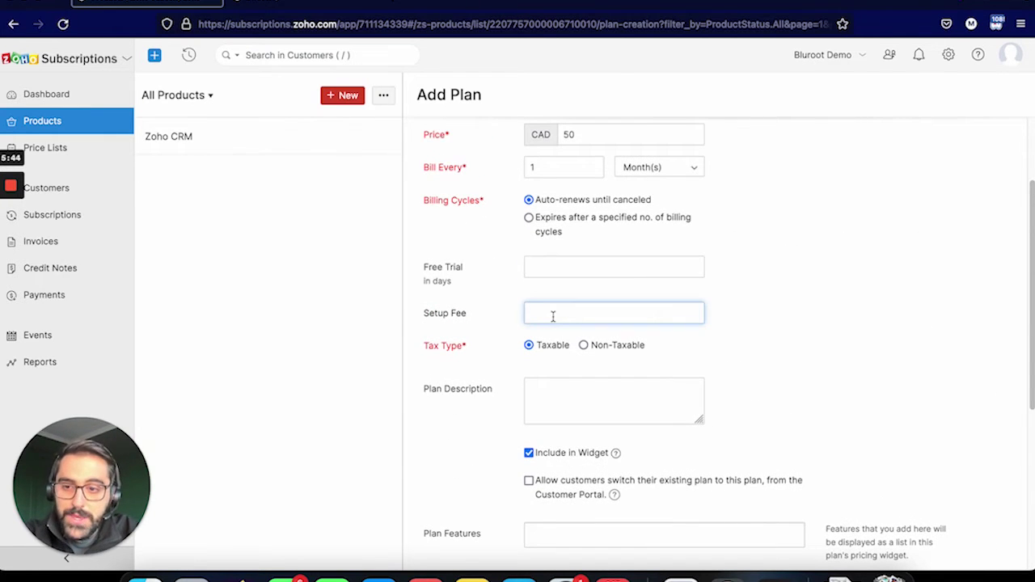
left_click(548, 270)
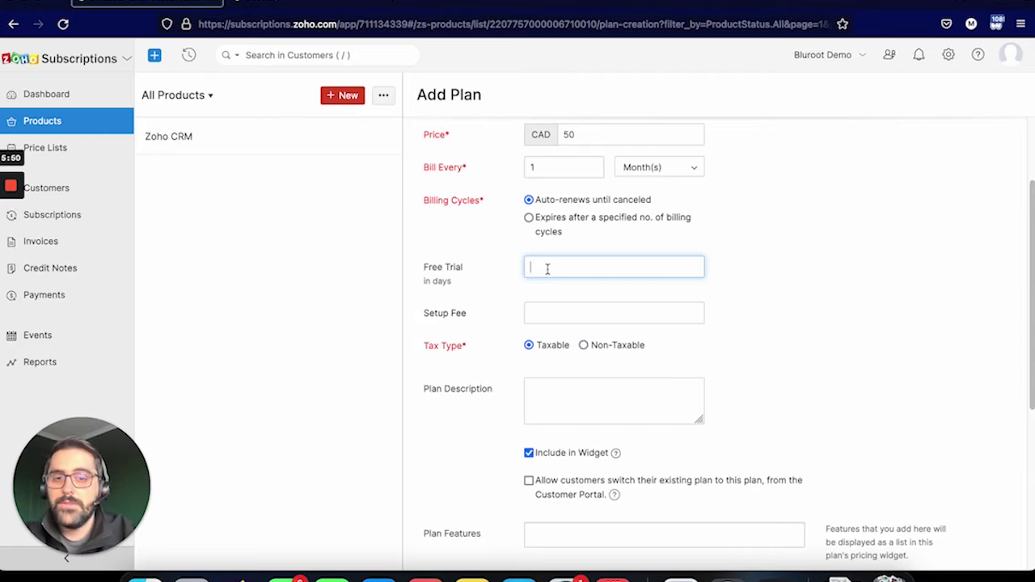
scroll(548, 269, "down", 5)
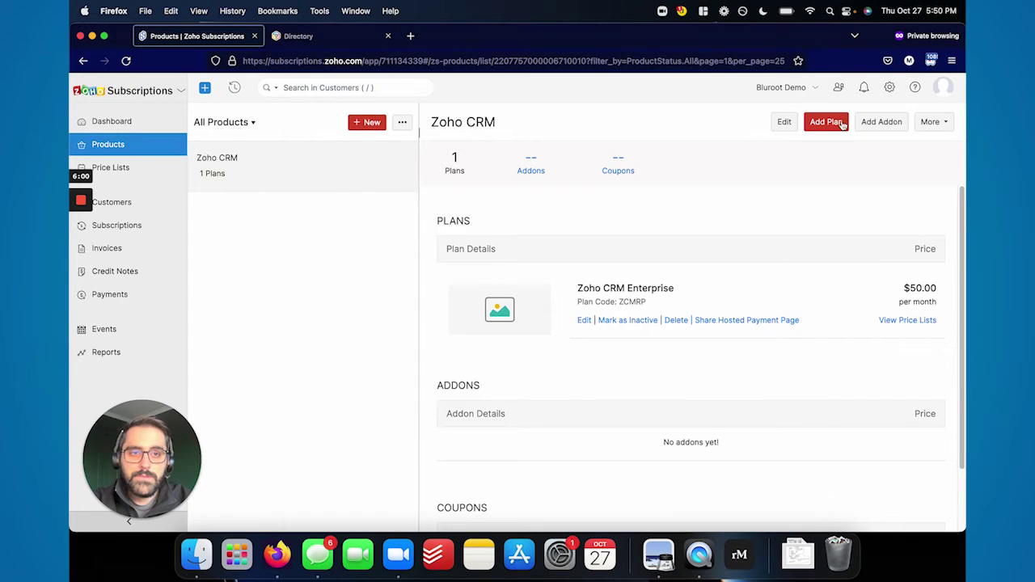
- Start a Zoho CRM Professional plan, then discard it unfinished
left_click(826, 121)
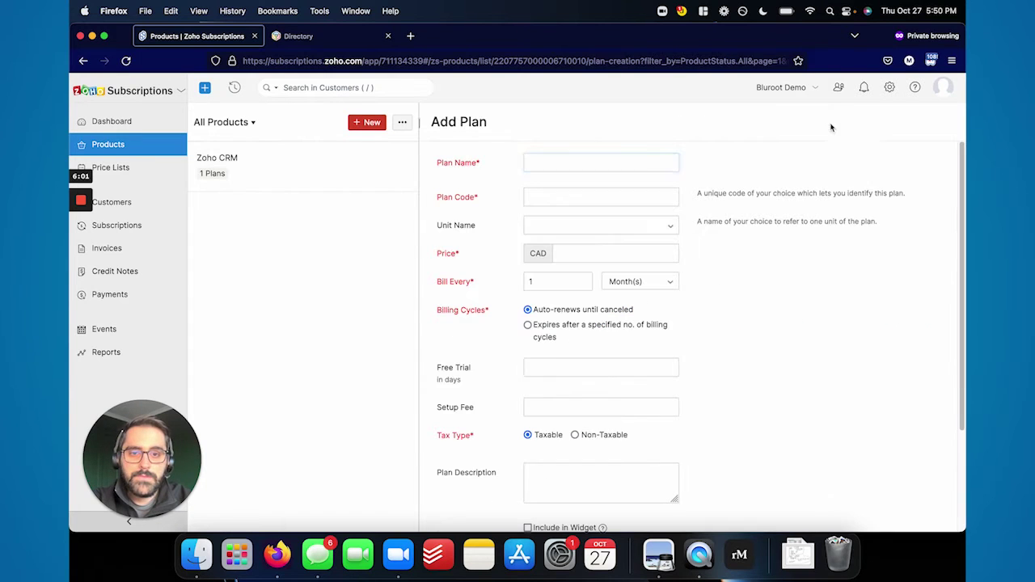
left_click(591, 162)
type("Zoho CRM Professional")
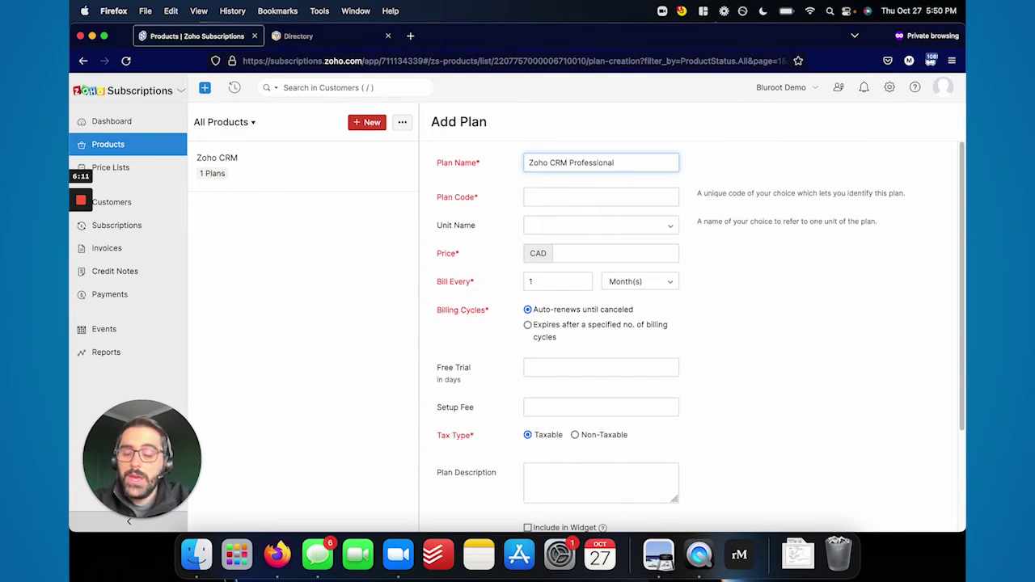
left_click_drag(327, 147, 245, 159)
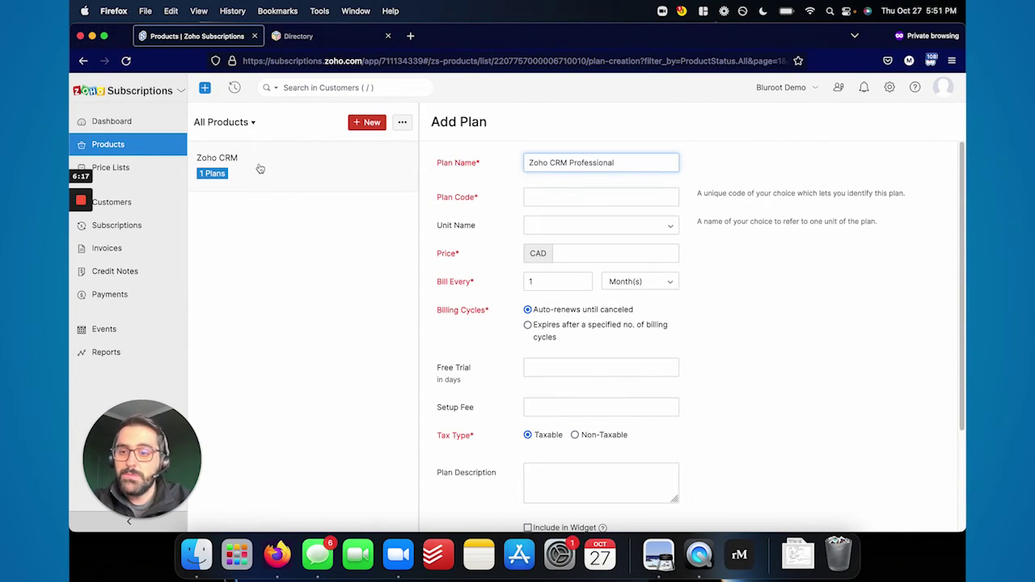
left_click(260, 168)
scroll(550, 330, "down", 1)
scroll(589, 465, "down", 3)
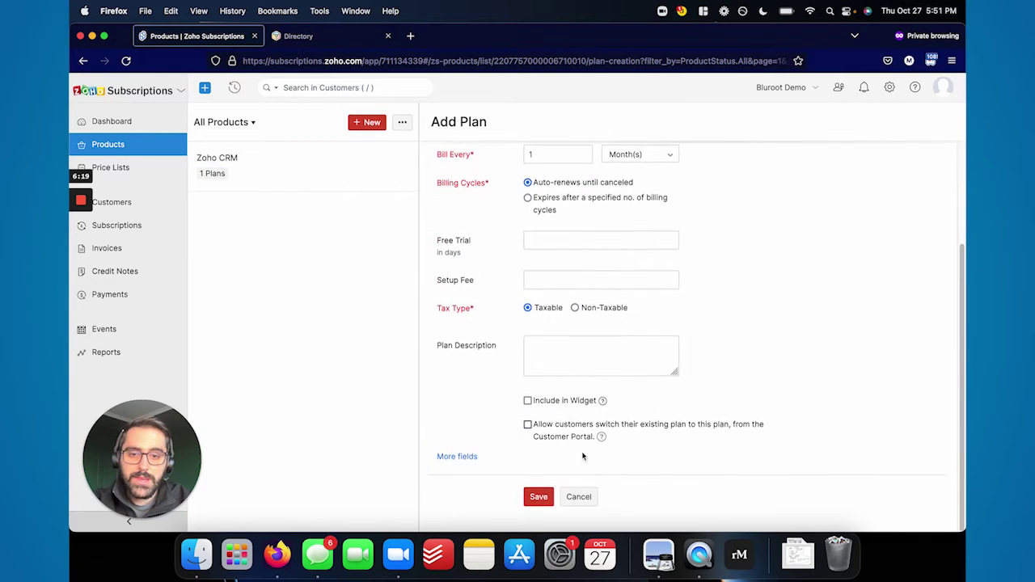
left_click(578, 498)
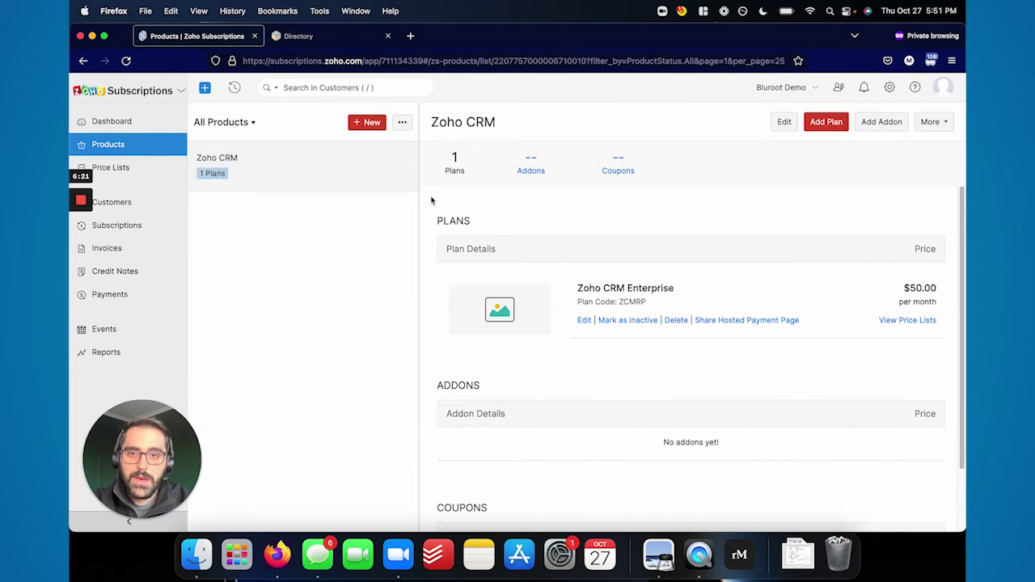
- Rename the product to Zoho CRM Enterprise and append 'Monthly' to its existing plan's name
left_click(779, 125)
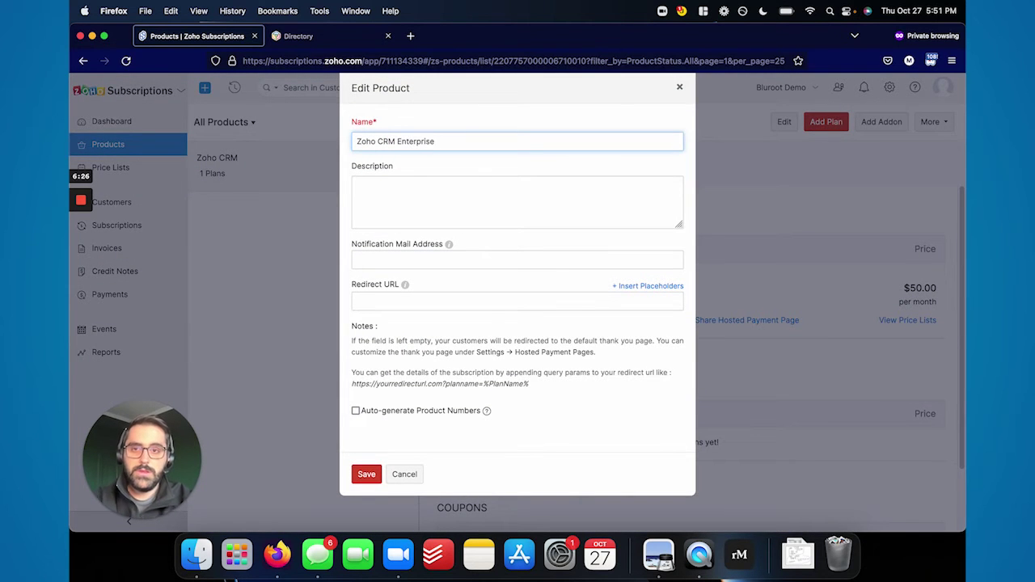
left_click(365, 475)
left_click(584, 320)
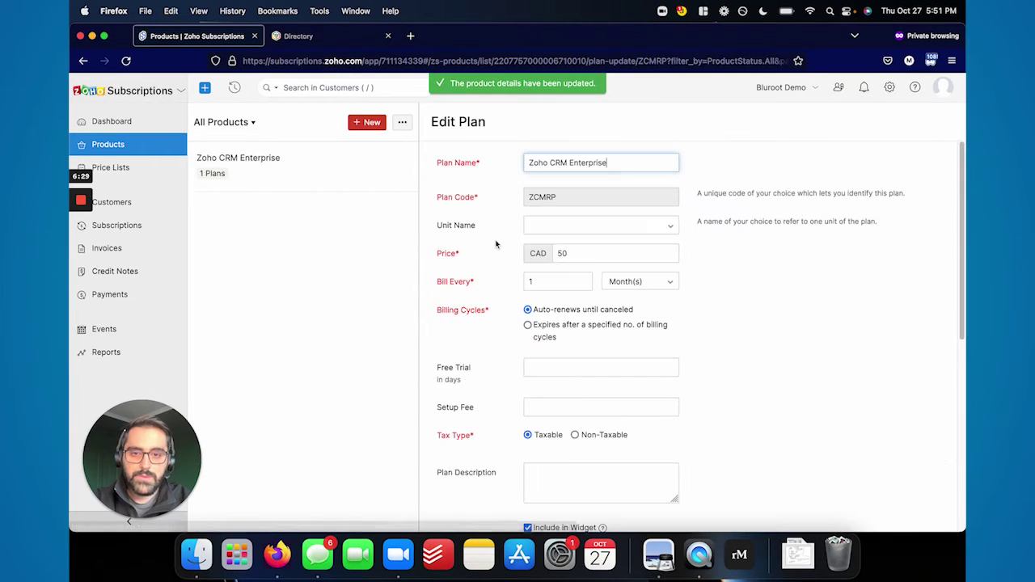
type("nthly")
scroll(548, 308, "down", 10)
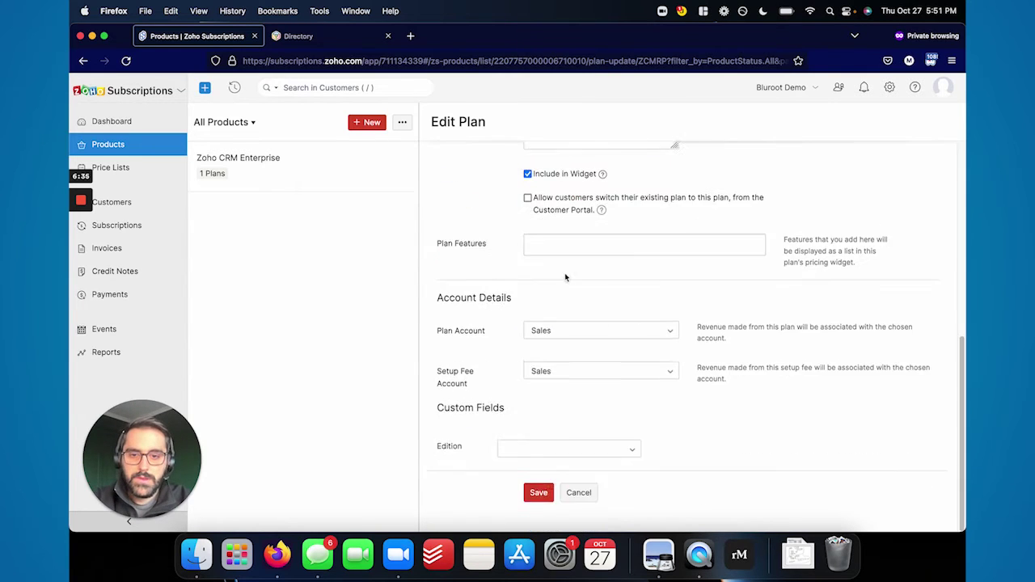
- Save the Monthly plan rename and start a Zoho CRM Enterprise YEarly plan with code ZCRMPY
left_click(537, 494)
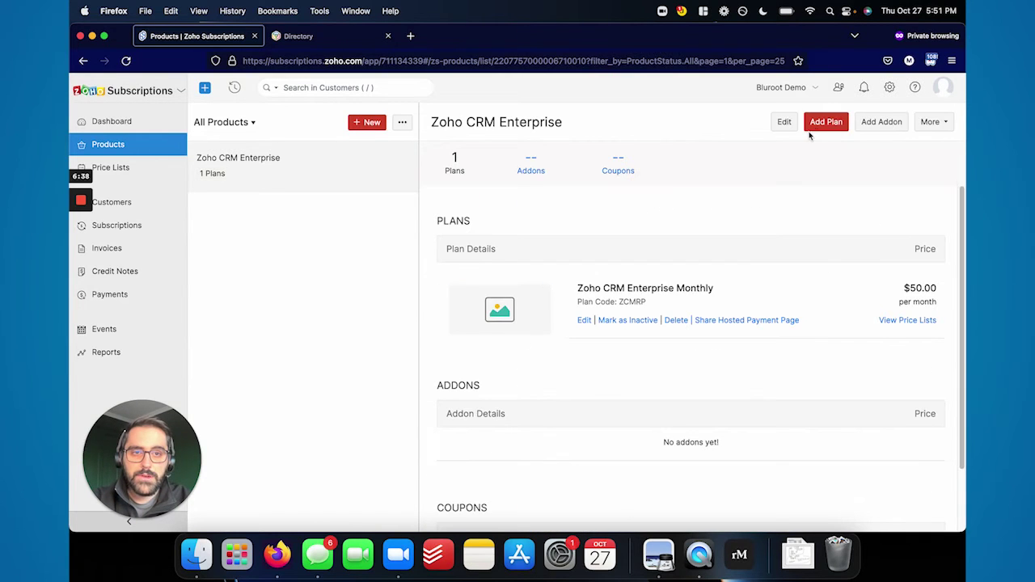
left_click(821, 123)
type("Zoho Cr")
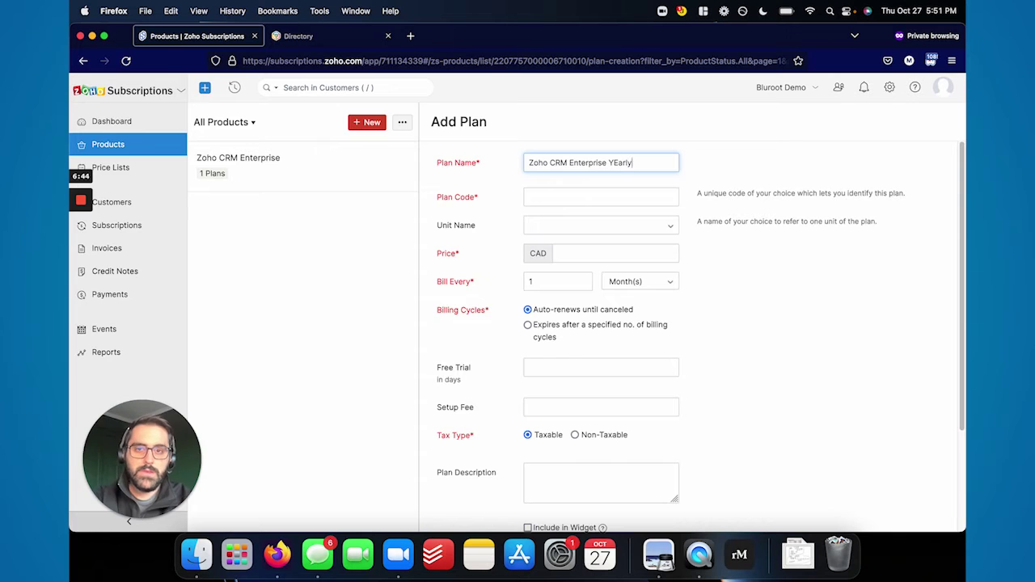
left_click(529, 196)
type("ZCRMPY")
- Price the new plan at 500 billed every year, and save it
left_click(572, 256)
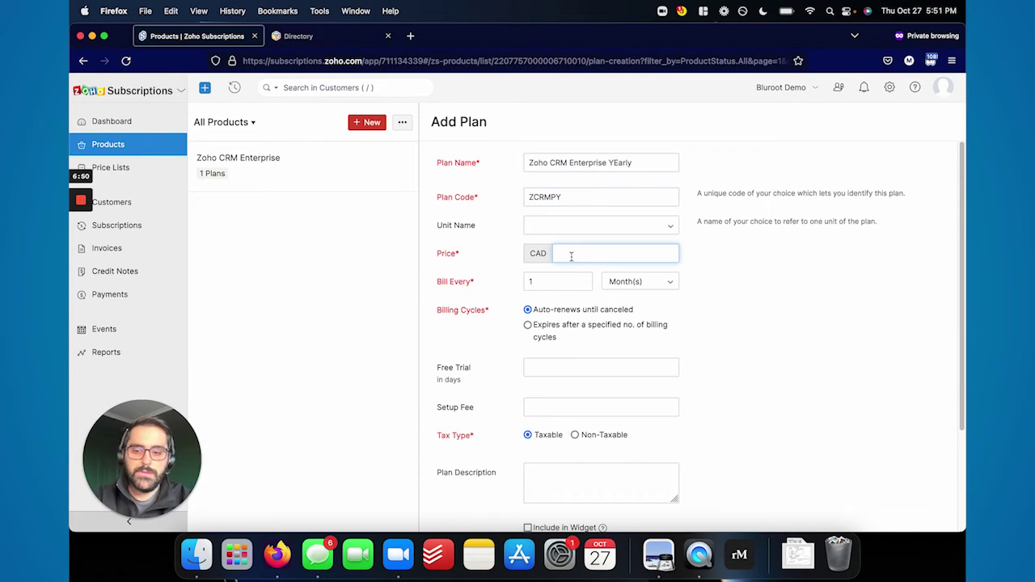
type("500")
left_click(623, 281)
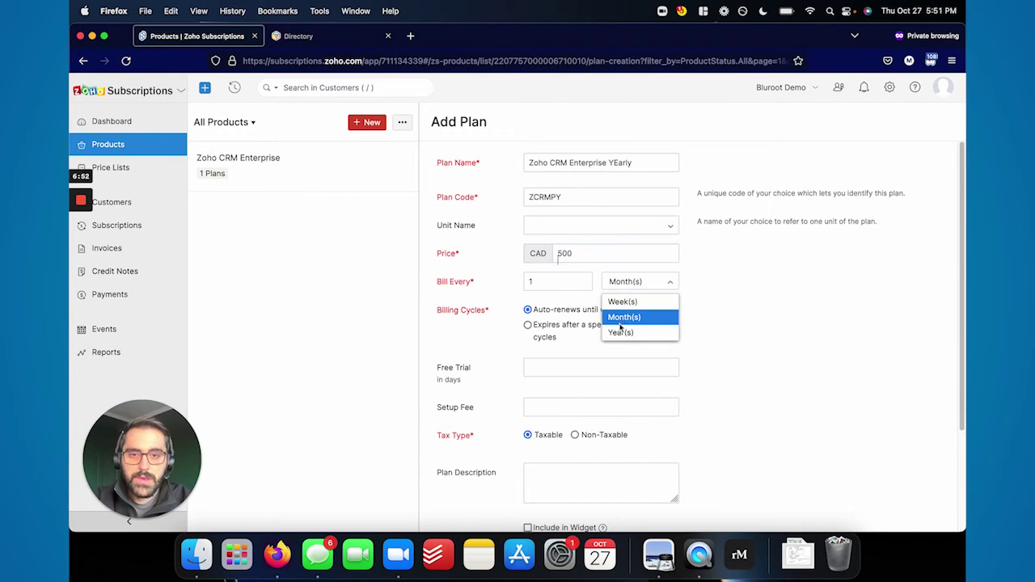
left_click(620, 329)
scroll(580, 336, "down", 1)
scroll(581, 336, "down", 2)
scroll(579, 339, "down", 3)
left_click(538, 497)
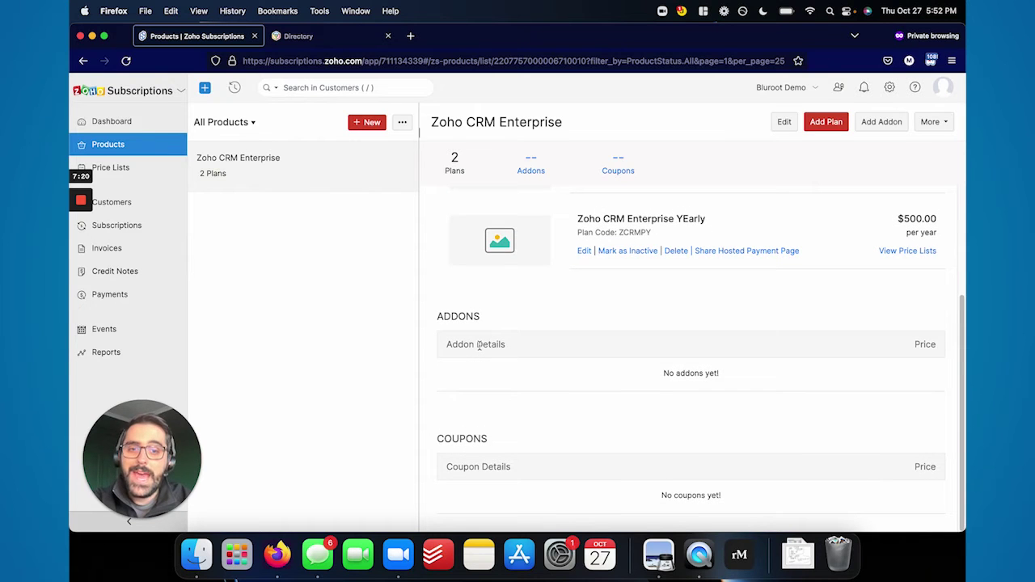
- Scroll through the Zoho CRM Enterprise product page reviewing its Monthly and YEarly plans
scroll(480, 348, "up", 2)
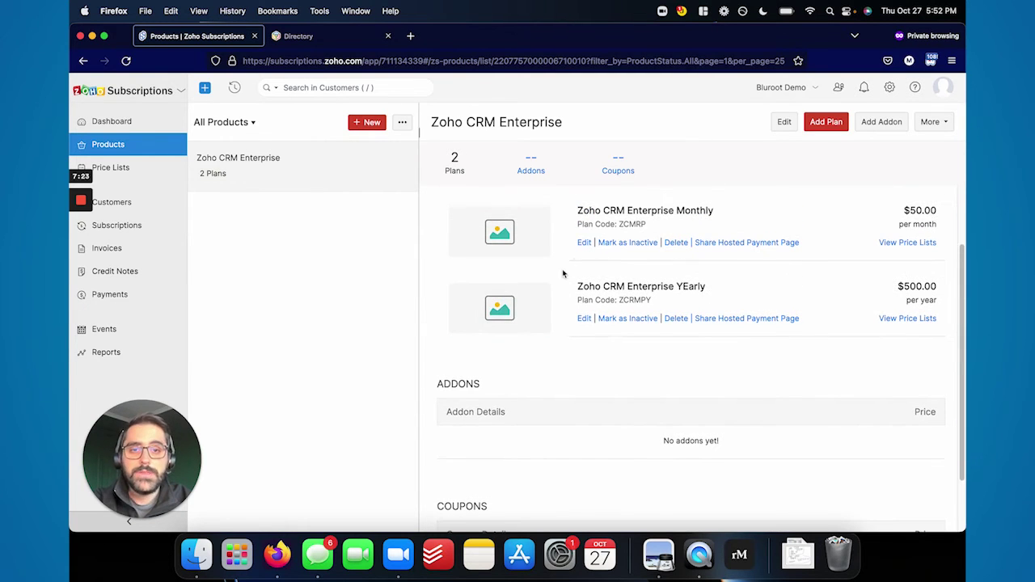
scroll(589, 330, "down", 1)
scroll(595, 356, "down", 1)
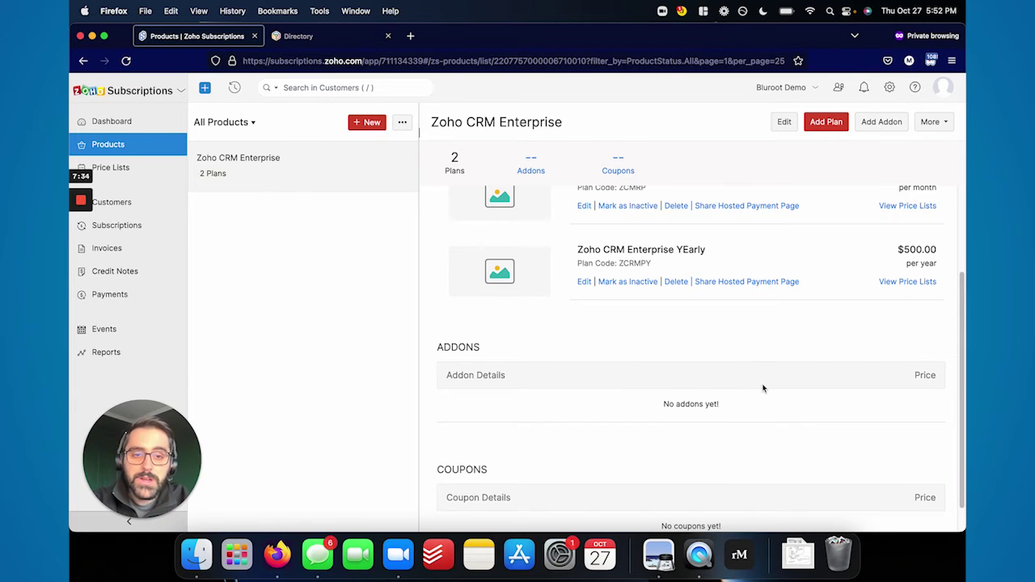
scroll(763, 388, "down", 1)
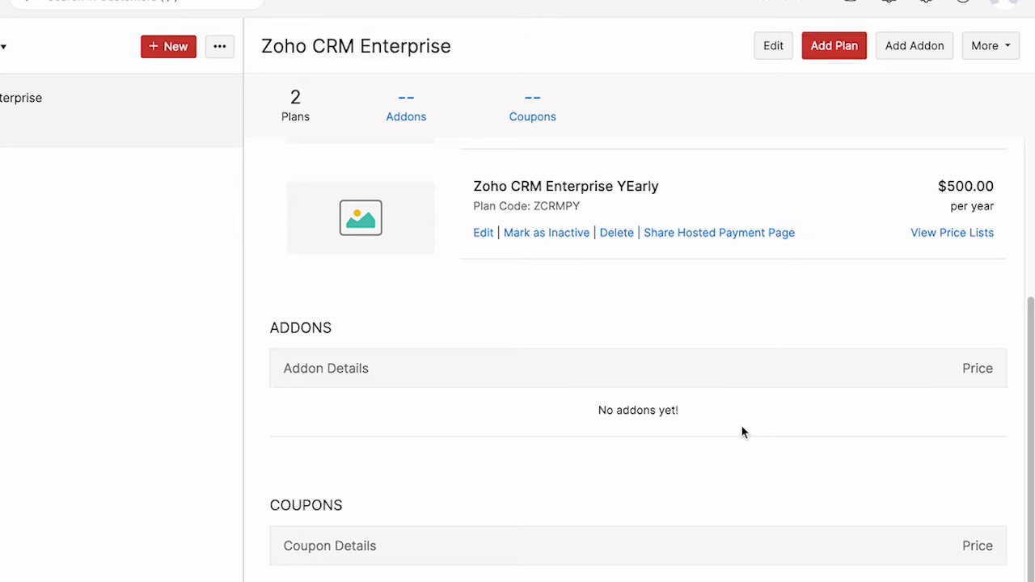
scroll(742, 427, "up", 3)
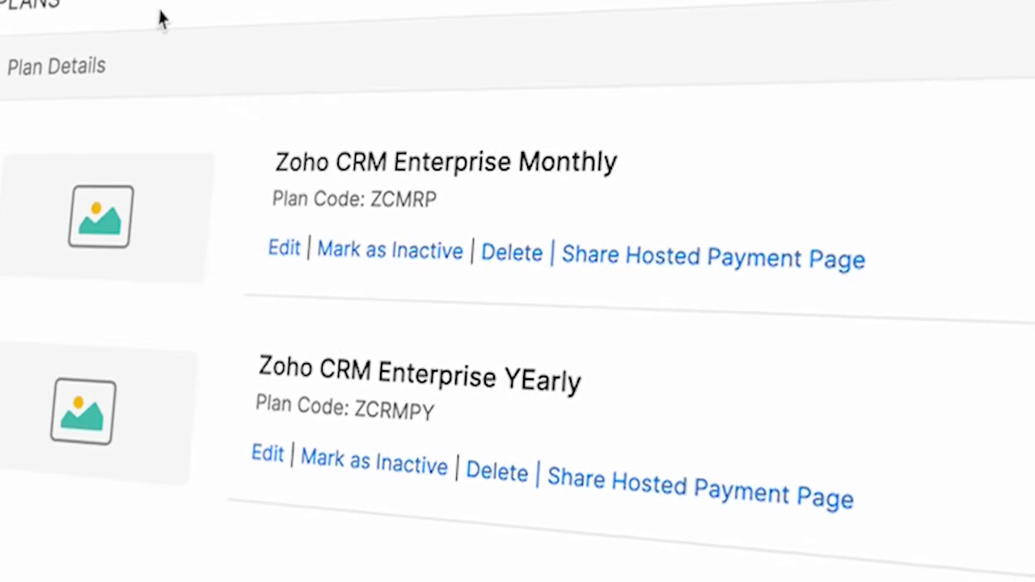
- Request the Monthly plan's hosted payment page link and browse the payment gateway settings
left_click(732, 257)
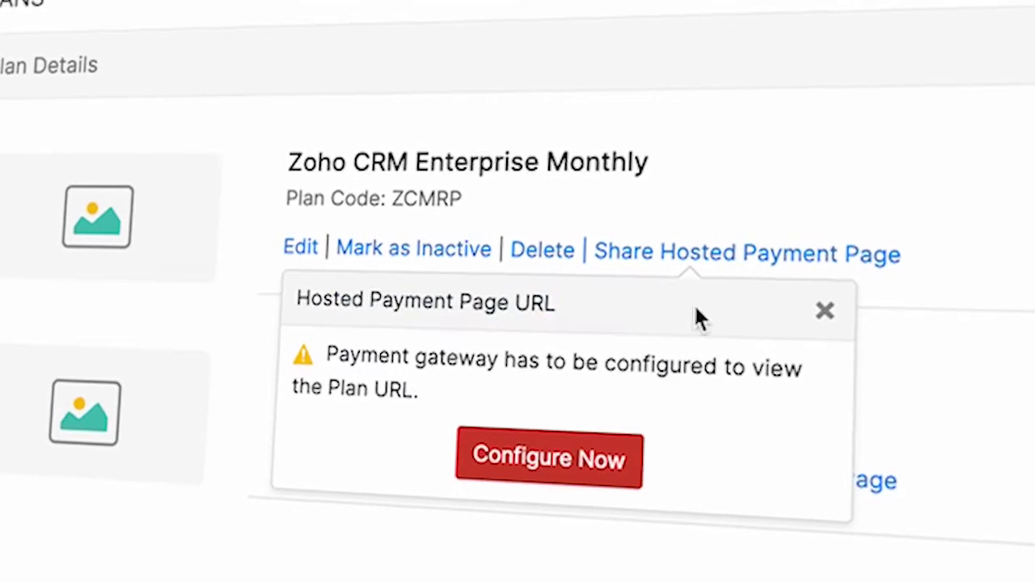
left_click(576, 461)
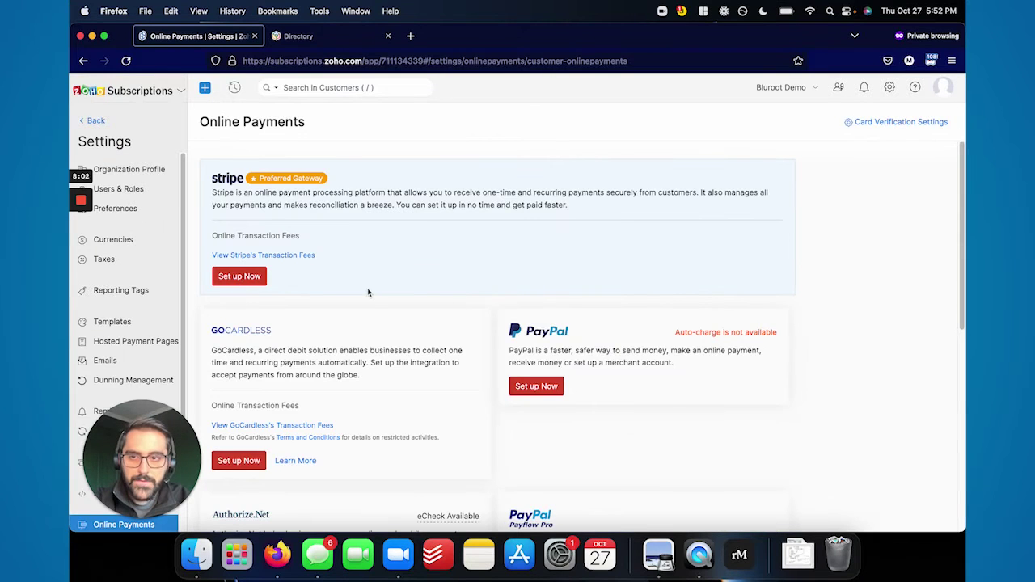
scroll(368, 293, "down", 2)
scroll(369, 293, "down", 2)
scroll(368, 293, "up", 3)
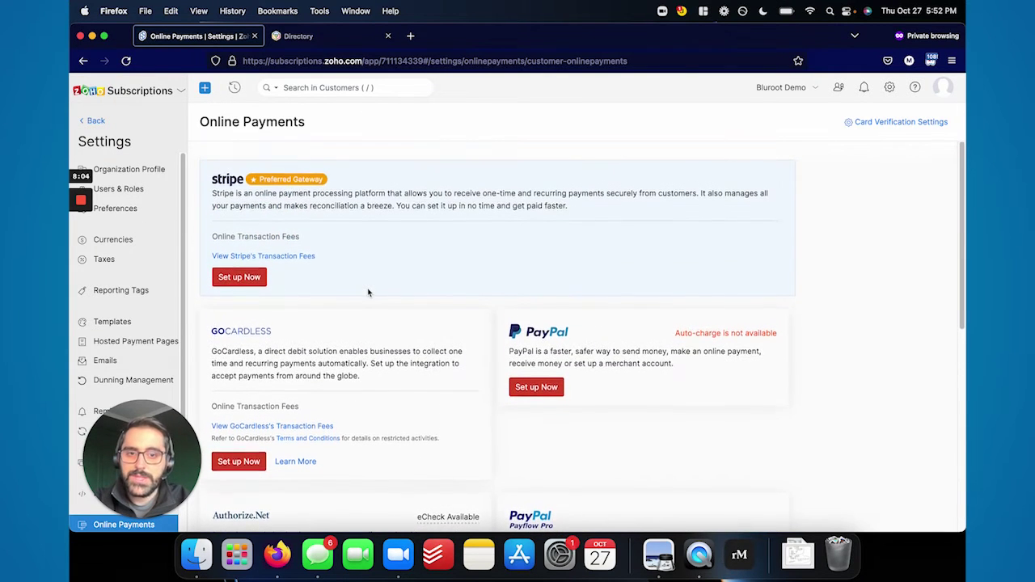
scroll(368, 292, "up", 1)
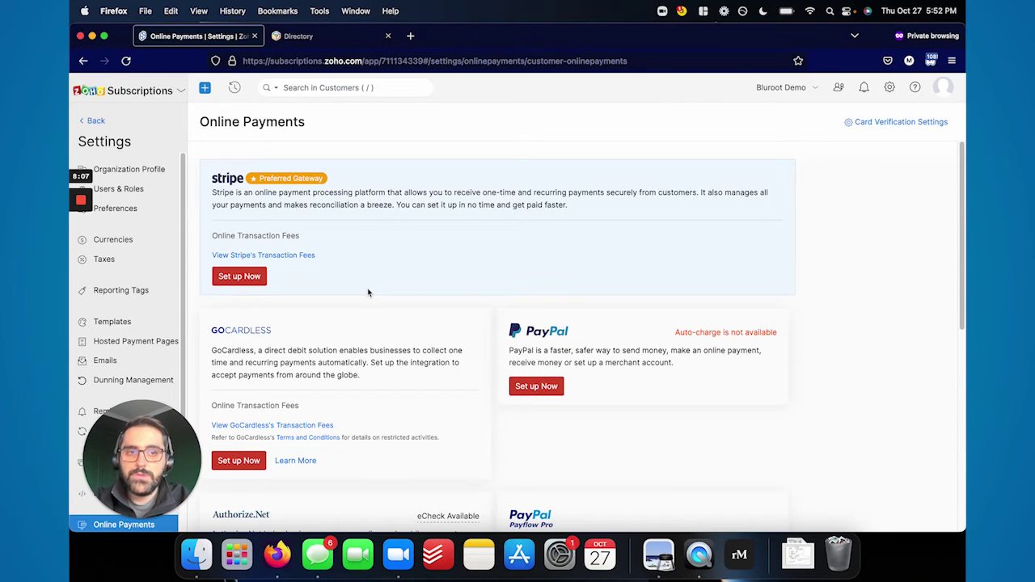
scroll(368, 293, "down", 1)
scroll(368, 293, "down", 1)
scroll(368, 293, "down", 2)
scroll(369, 293, "up", 3)
scroll(360, 264, "down", 3)
scroll(361, 265, "down", 2)
scroll(388, 320, "down", 2)
scroll(389, 320, "down", 4)
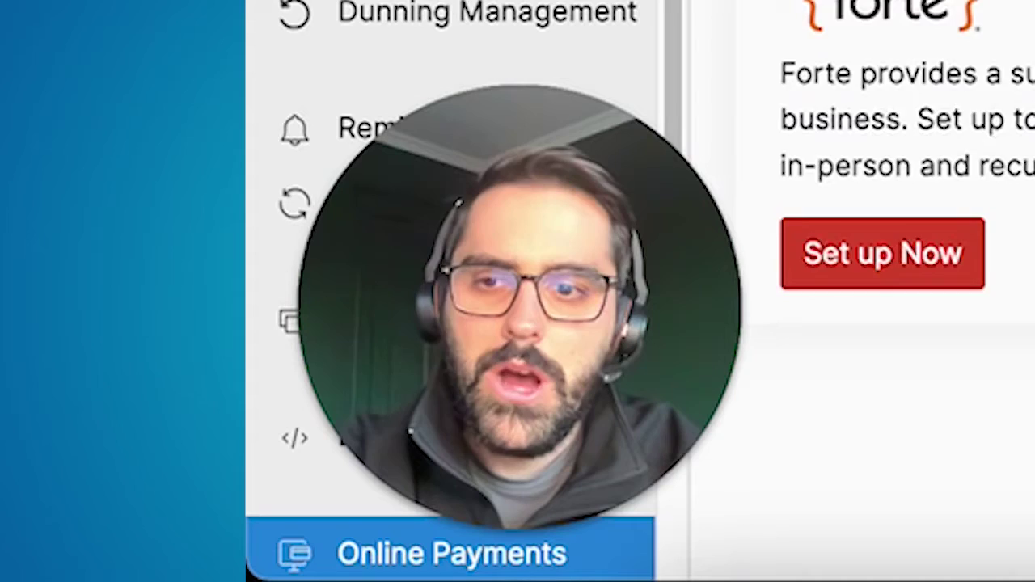
scroll(890, 323, "up", 5)
scroll(890, 324, "up", 3)
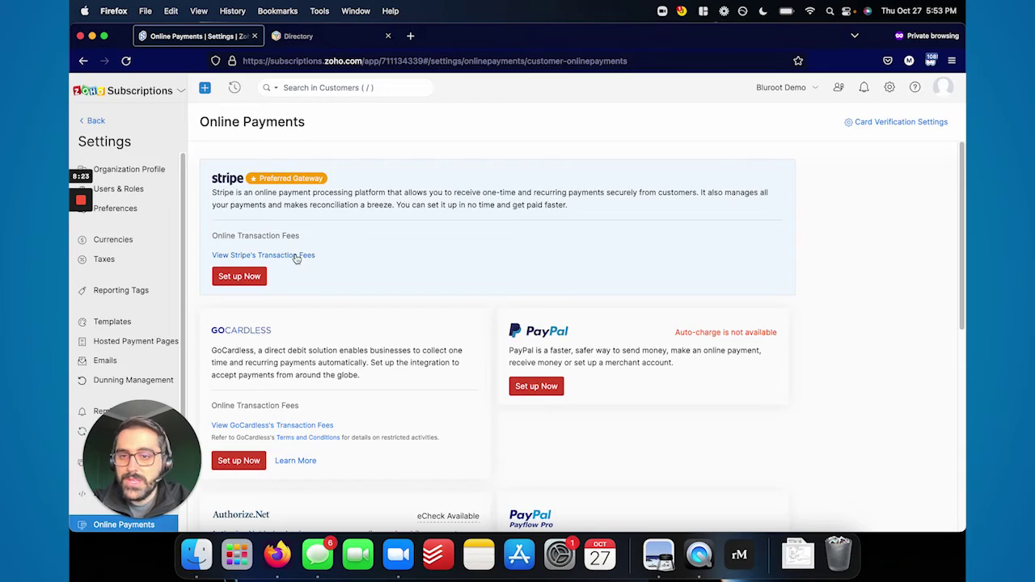
- View Stripe's transaction fees in a new tab, close it, and return to Products
left_click(295, 258)
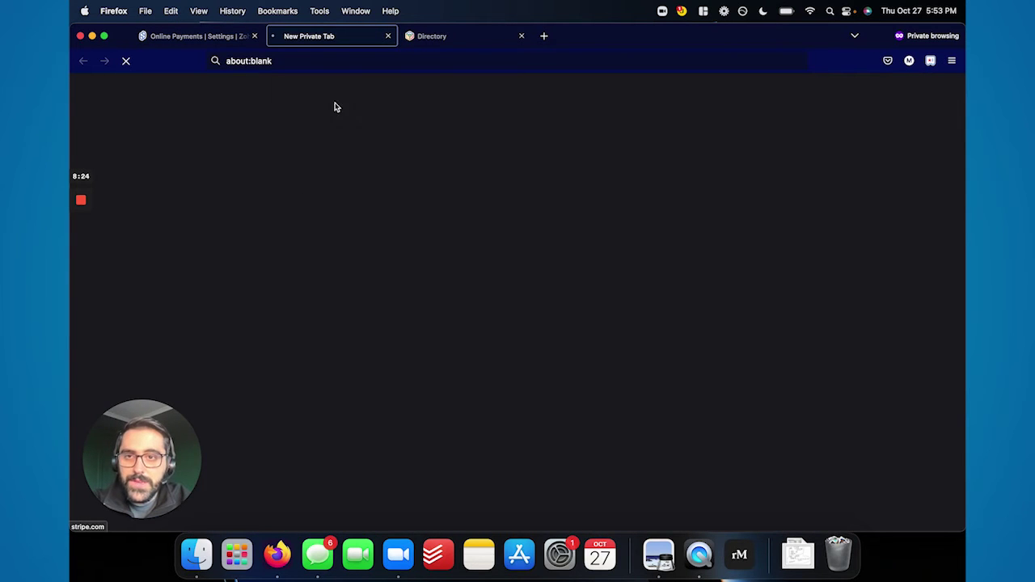
left_click(387, 37)
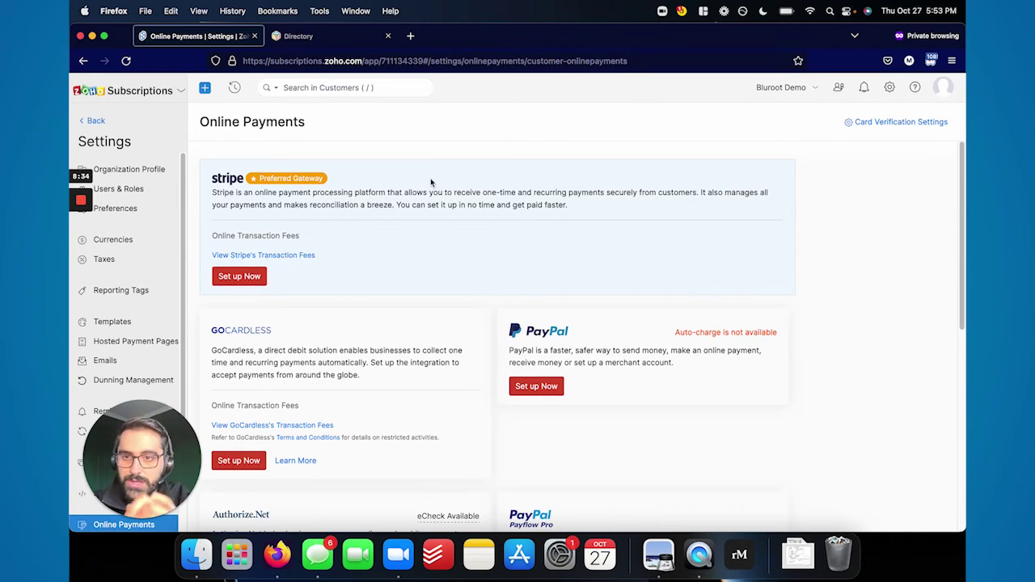
left_click(97, 120)
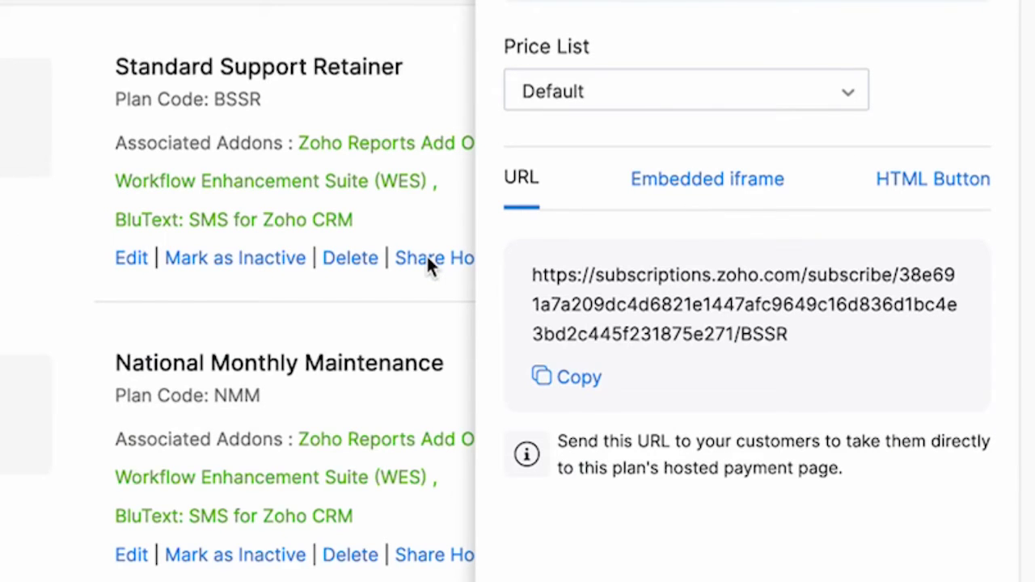
- View the plan's iframe and HTML button embed codes
left_click(700, 184)
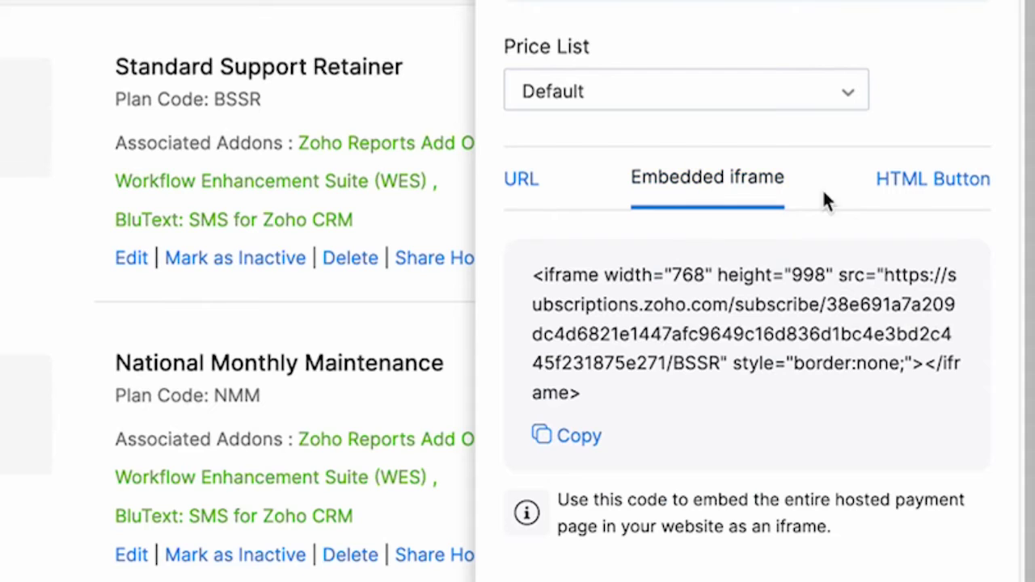
left_click(902, 185)
scroll(609, 287, "down", 1)
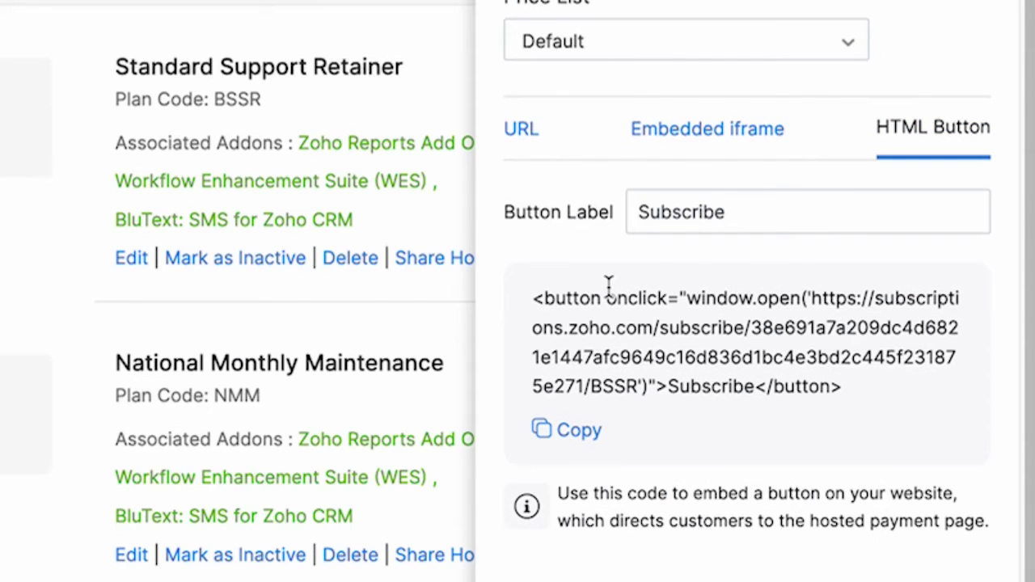
- Copy the plan's subscription URL and load it in a new browser tab
left_click(520, 138)
left_click(591, 380)
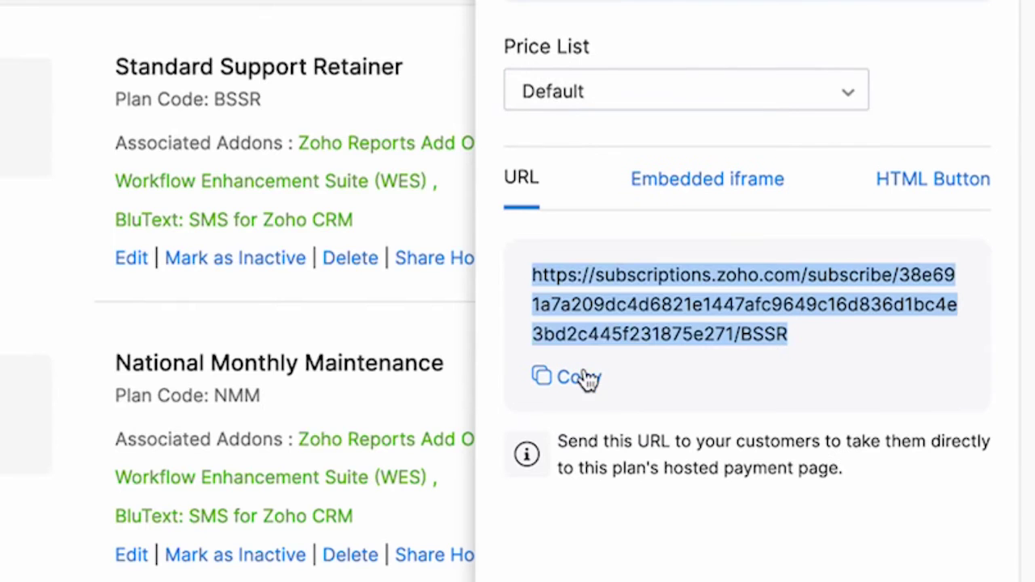
key("super+t")
key("super+v")
key("Return")
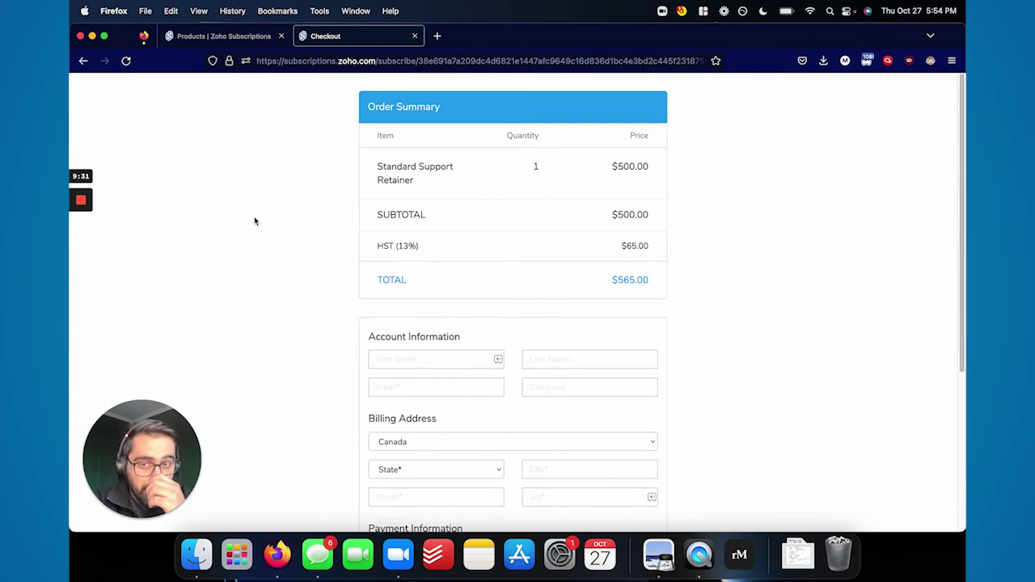
- Scroll through the hosted checkout form before returning to the Zoho CRM Enterprise plans
scroll(456, 297, "down", 4)
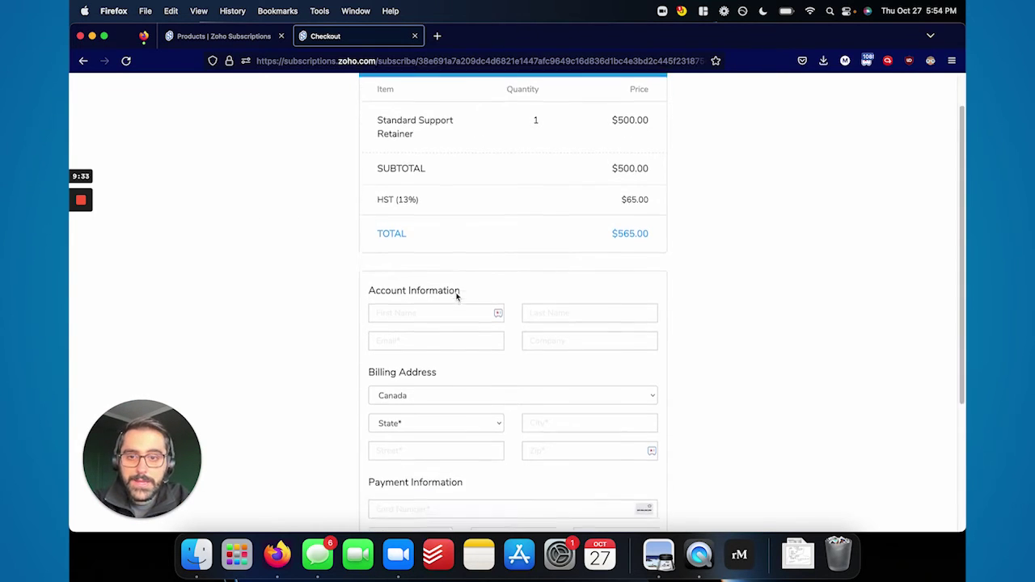
scroll(384, 346, "down", 1)
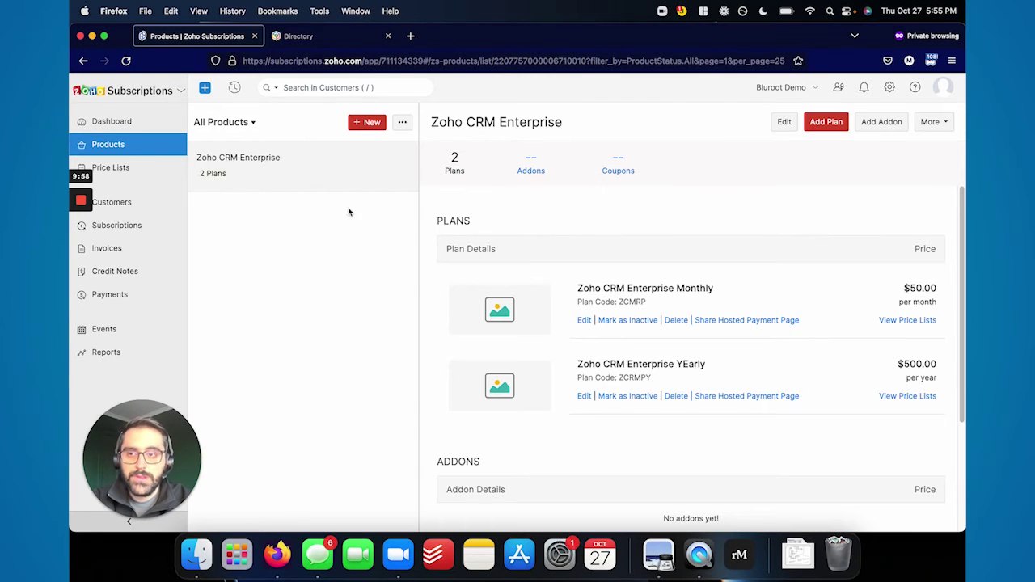
- Open the still-empty Price Lists page
left_click(144, 173)
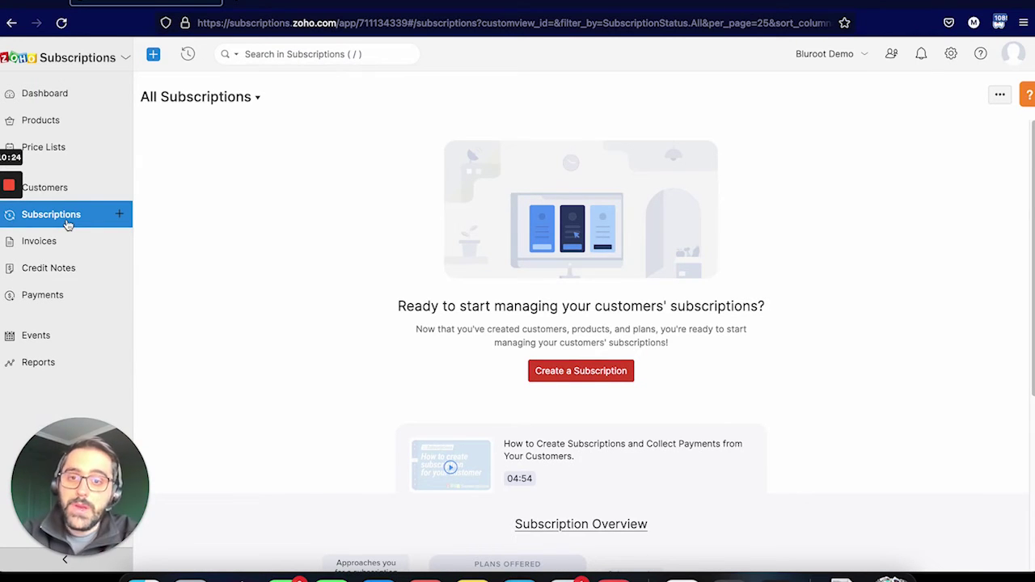
- Start a new subscription for customer BadBoy - Corporate and save the customer's email address
left_click(540, 372)
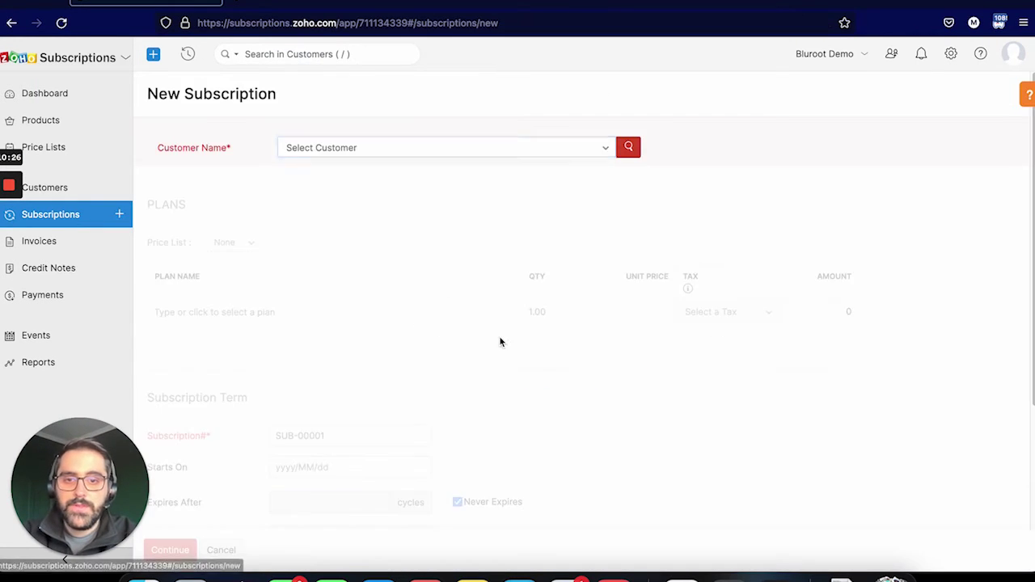
left_click(330, 153)
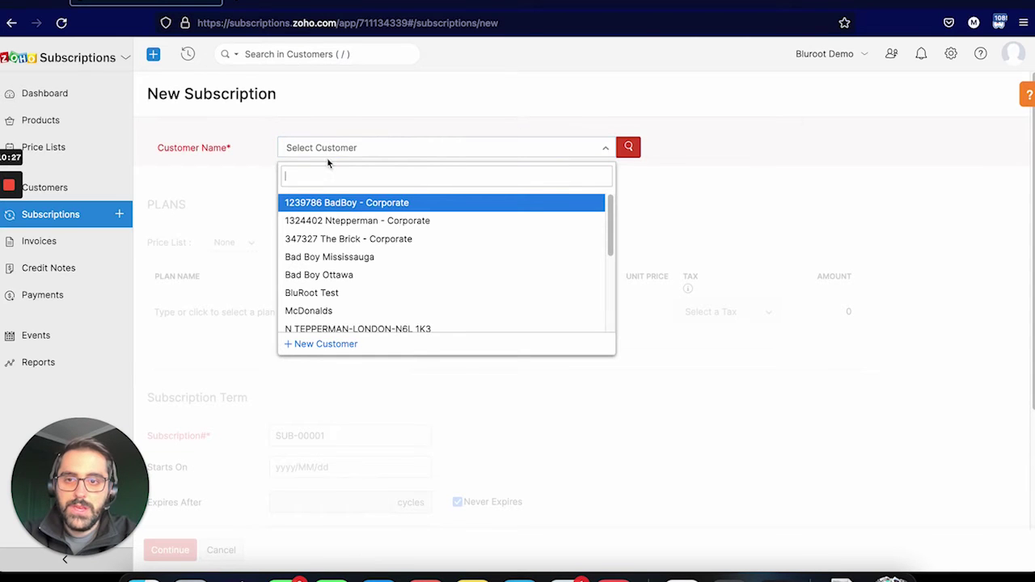
left_click(328, 204)
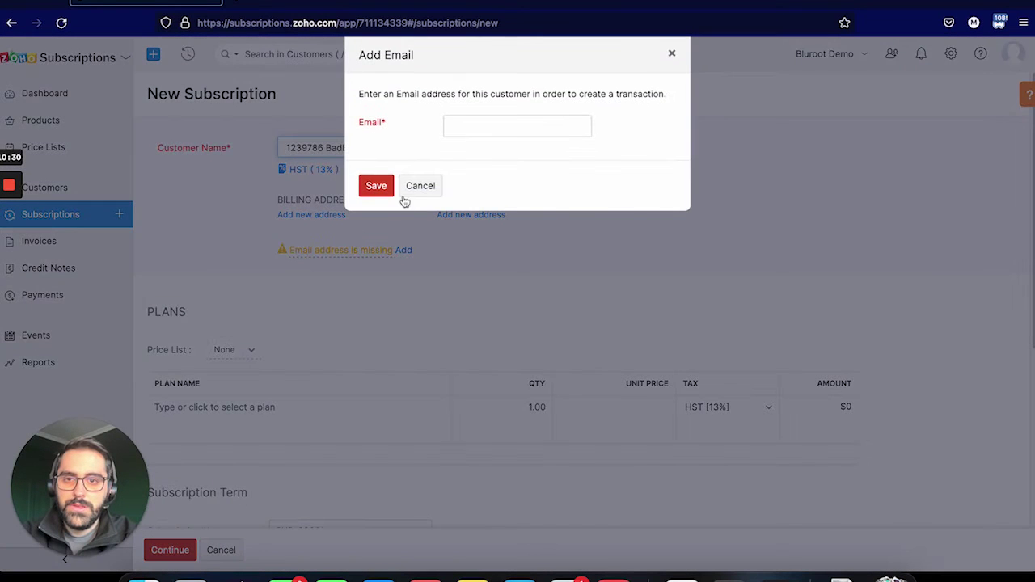
left_click(462, 127)
left_click(376, 186)
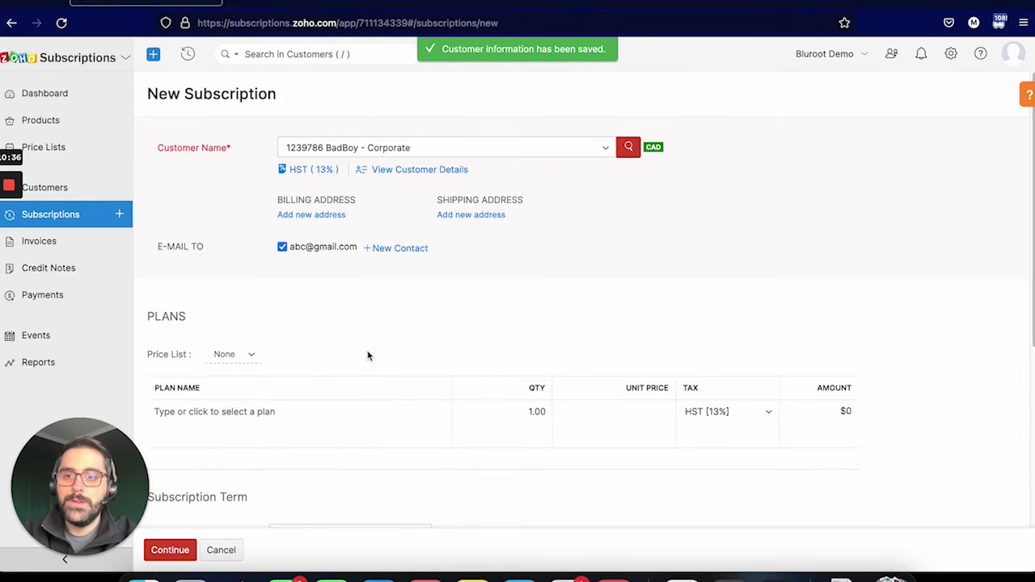
- Choose the Zoho CRM Enterprise Monthly plan, toggle offline payment off again, and continue to card details
scroll(368, 356, "down", 3)
left_click(248, 298)
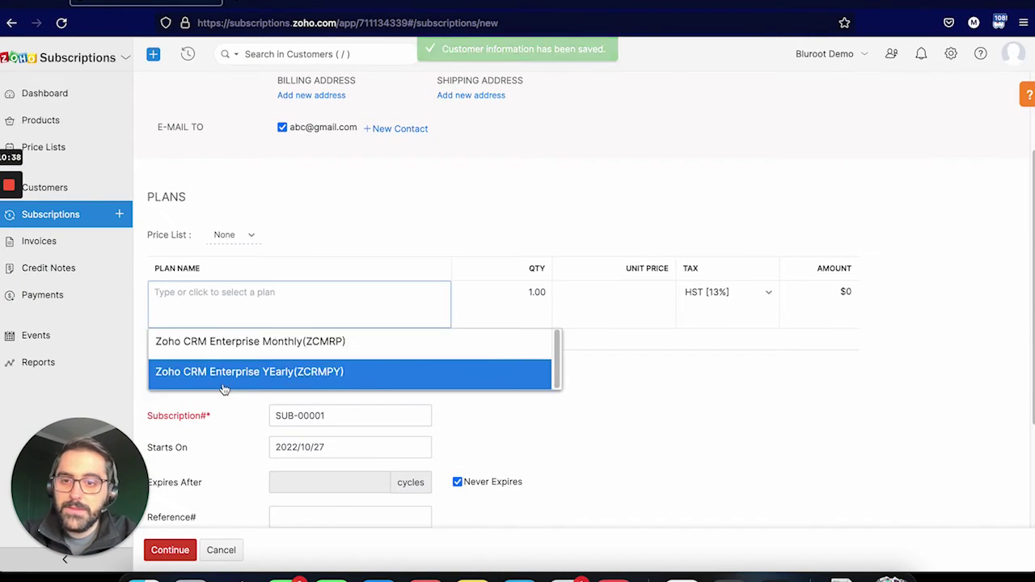
left_click(187, 410)
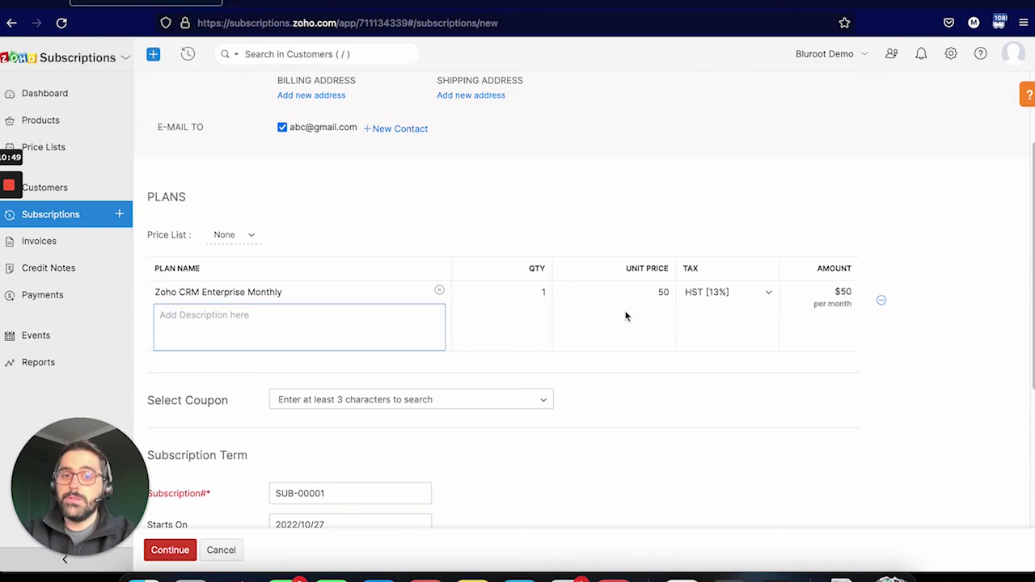
scroll(624, 316, "down", 2)
scroll(624, 317, "down", 2)
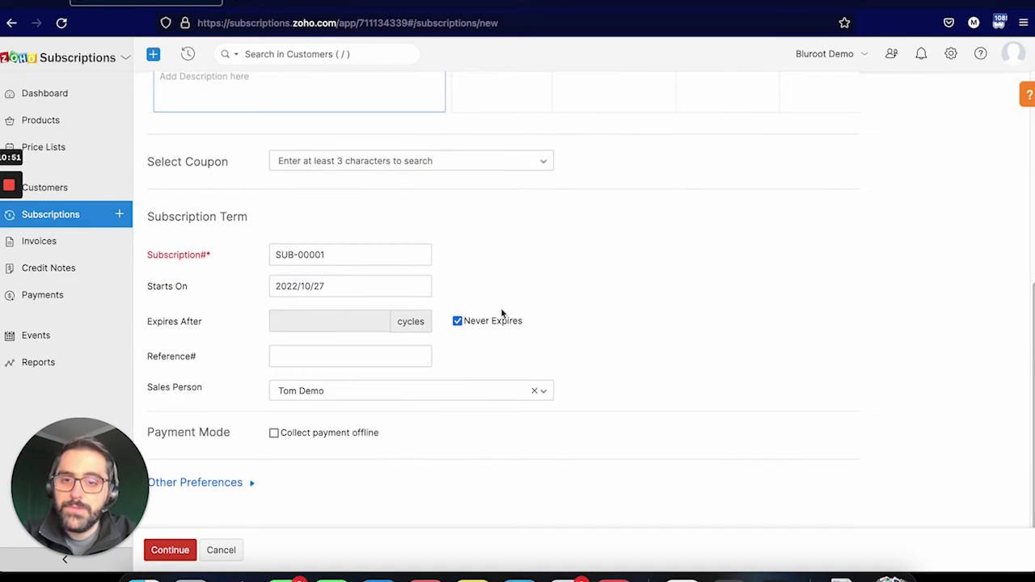
left_click(275, 433)
scroll(275, 443, "down", 1)
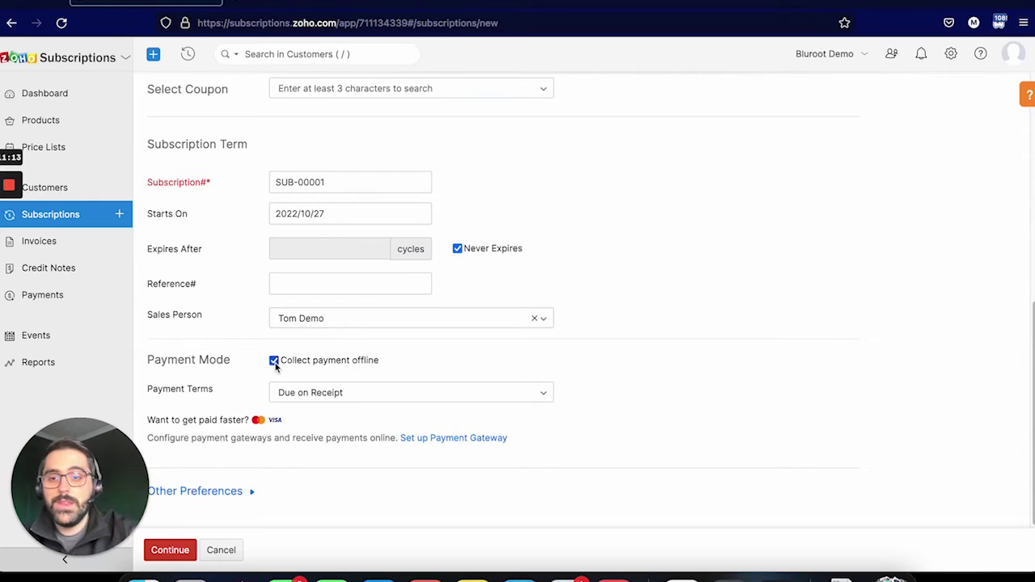
left_click(274, 361)
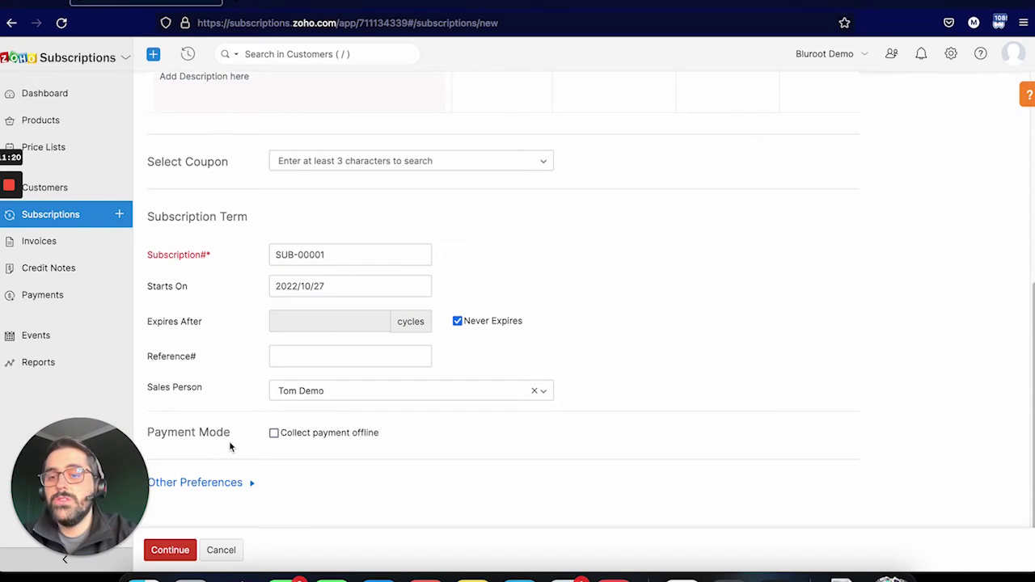
left_click(168, 550)
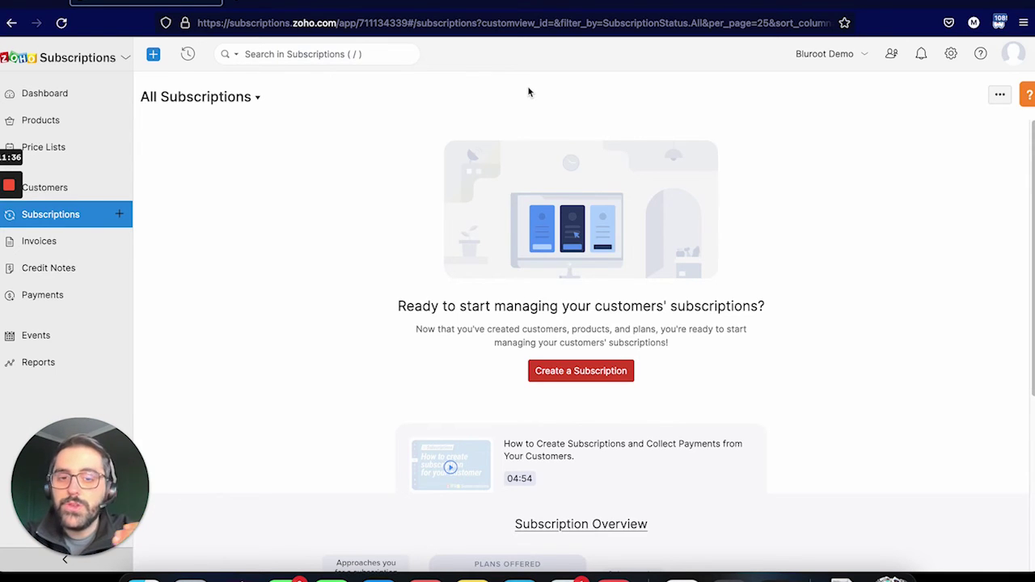
- Open the general Preferences from the settings menu
scroll(739, 276, "down", 2)
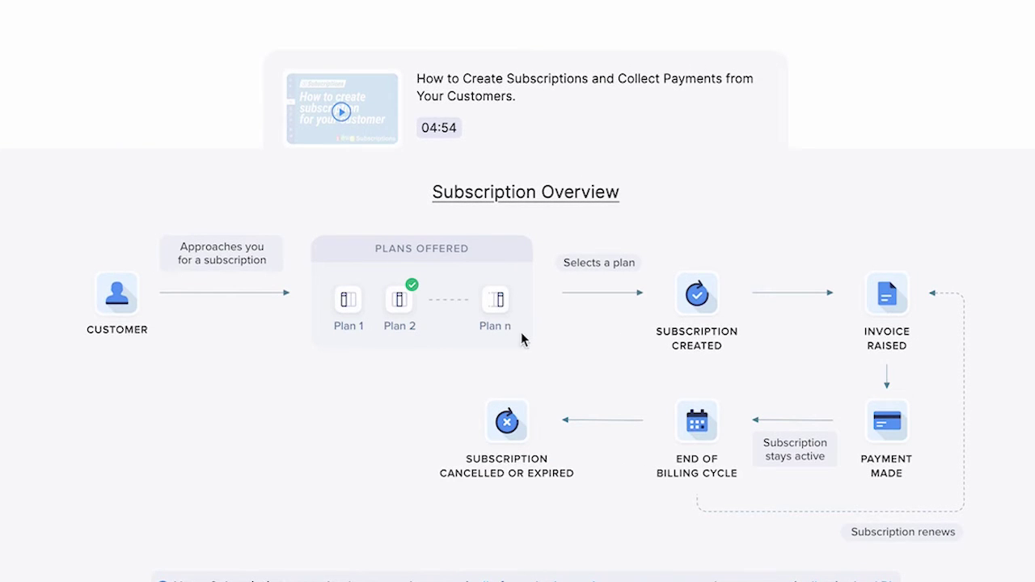
scroll(860, 324, "up", 1)
scroll(869, 323, "up", 5)
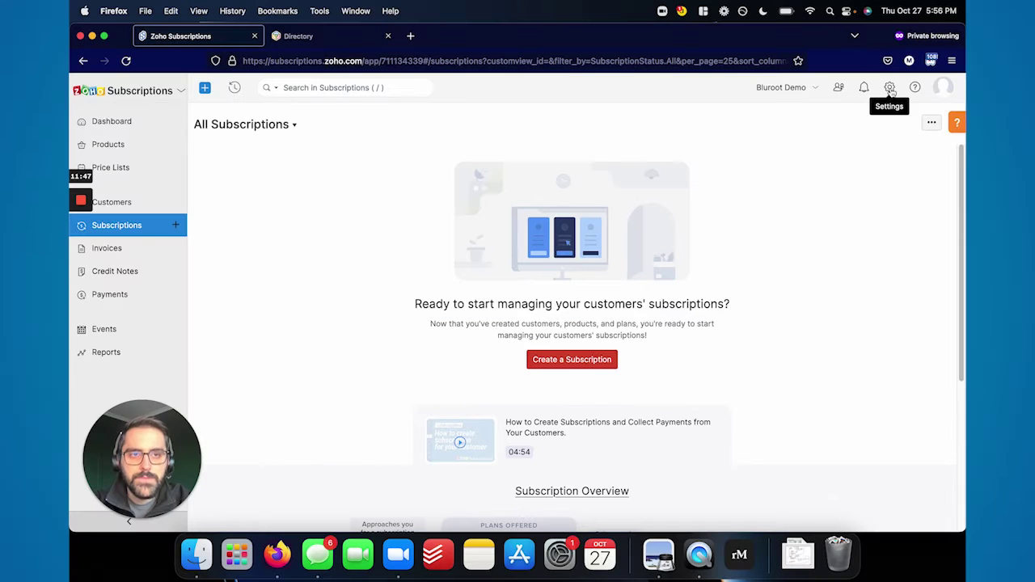
left_click(890, 86)
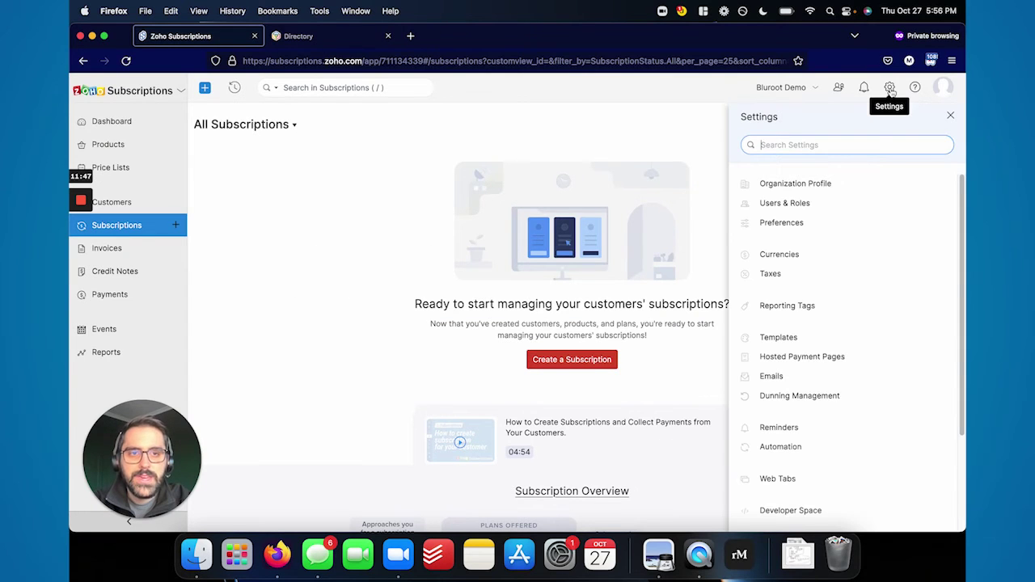
left_click(790, 226)
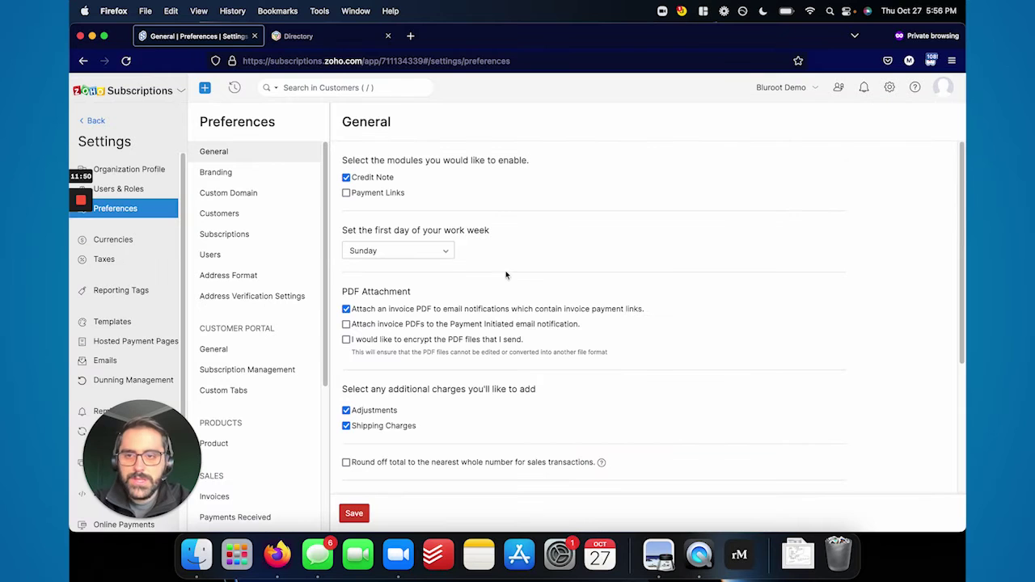
- Browse the Branding and Subscriptions preferences, then Customer Portal general settings
left_click(241, 174)
left_click(226, 234)
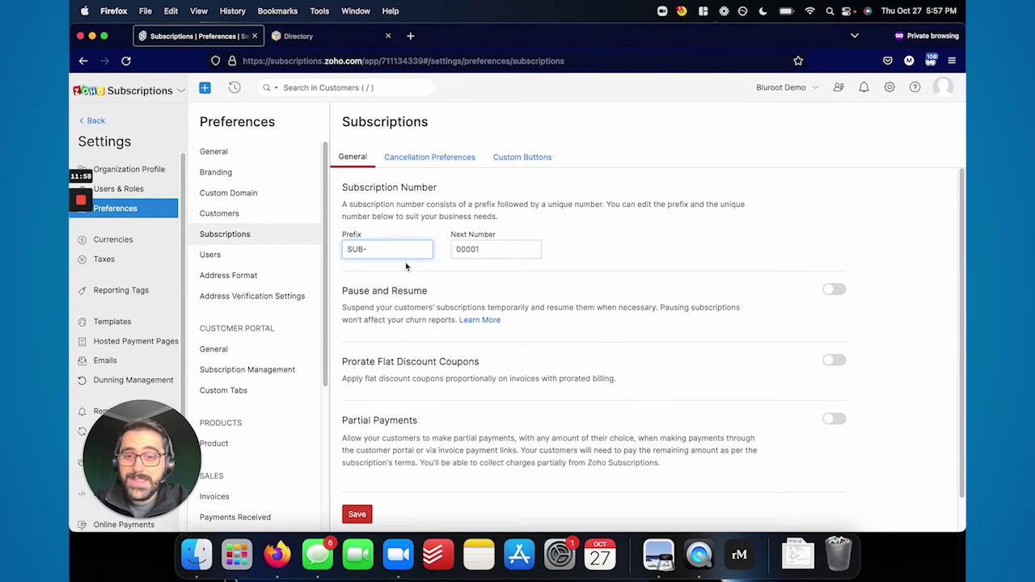
scroll(228, 276, "down", 2)
left_click(228, 276)
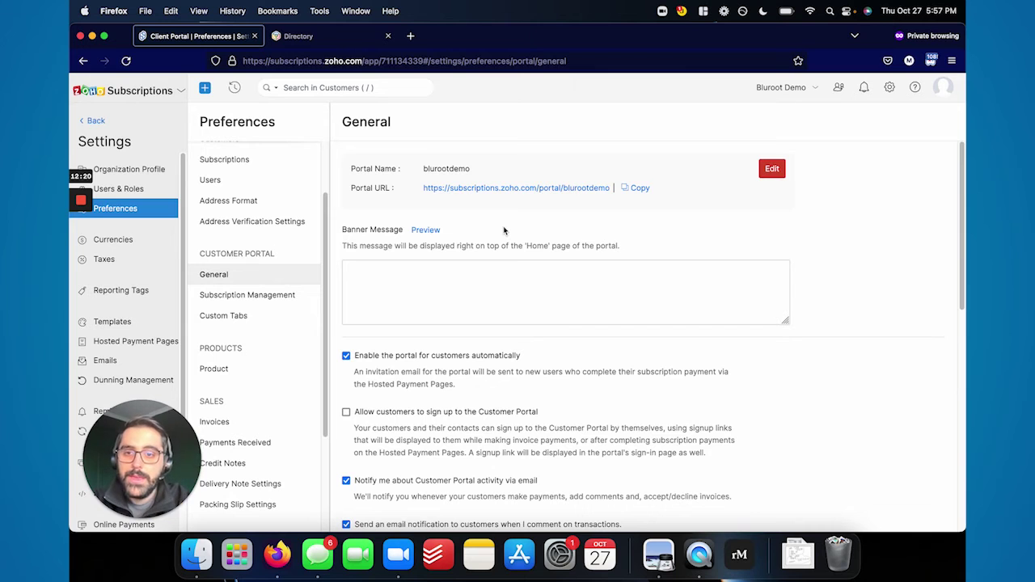
- View Customer Portal subscription management, then the Invoices preferences with prefix INV- and anniversary billing
left_click(256, 296)
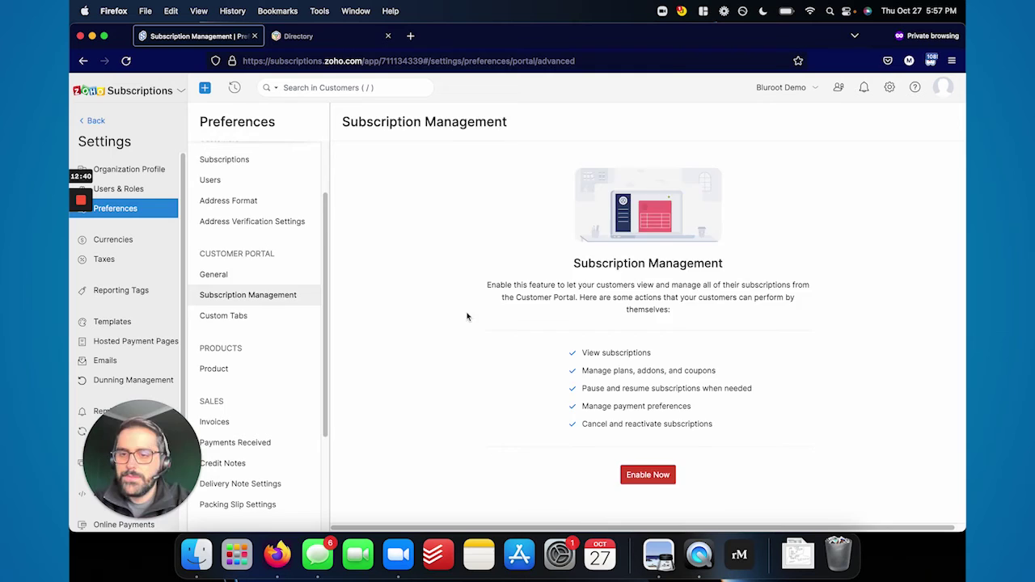
left_click(212, 336)
scroll(247, 356, "down", 1)
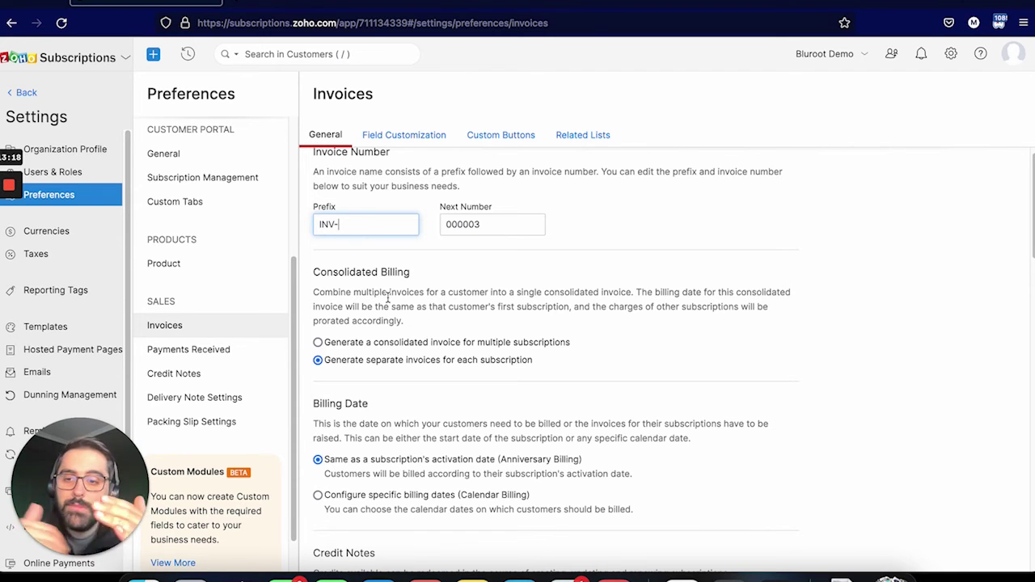
- Scroll the Settings sidebar down to Templates and open Invoice Templates, showing only the Standard Template
scroll(380, 379, "down", 3)
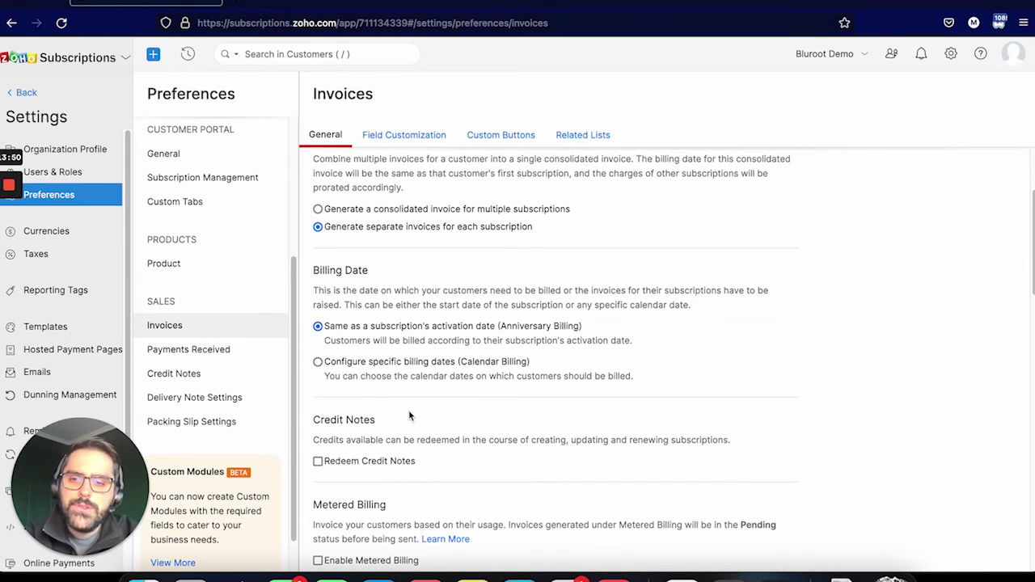
scroll(409, 416, "down", 2)
scroll(410, 416, "down", 5)
scroll(410, 416, "down", 3)
scroll(409, 416, "down", 3)
scroll(410, 416, "down", 3)
scroll(196, 343, "down", 1)
scroll(57, 293, "down", 1)
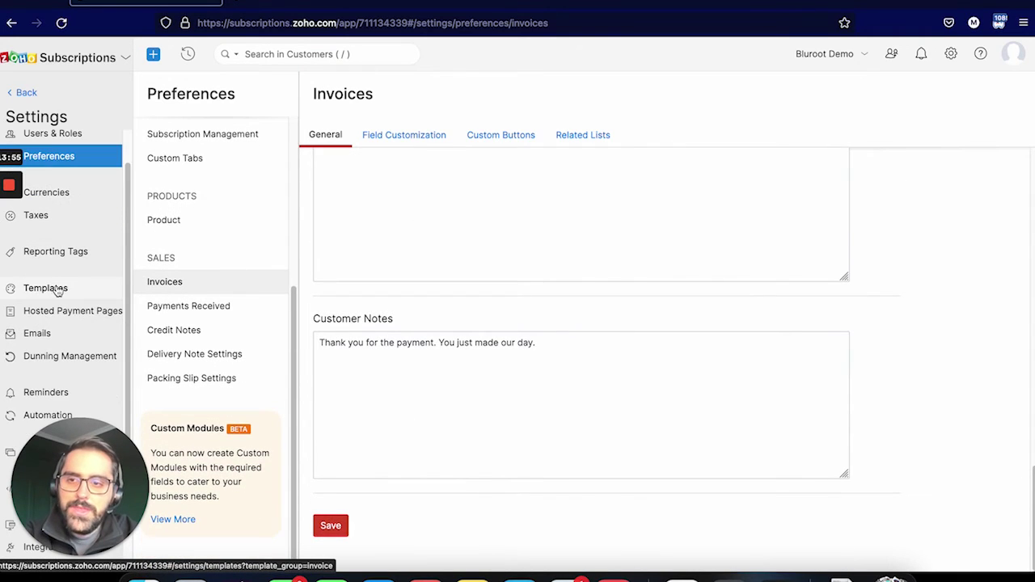
left_click(56, 293)
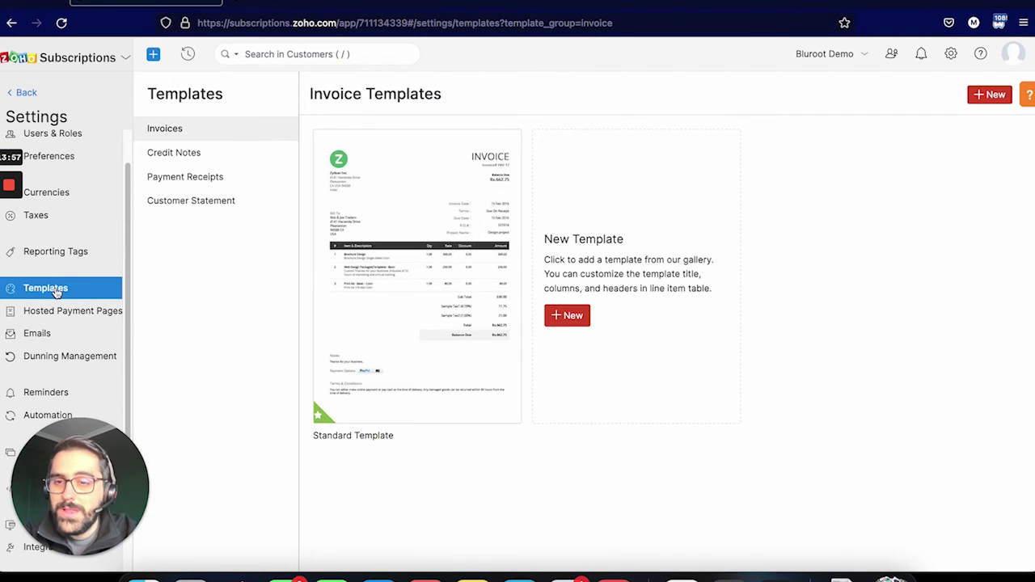
mouse_move(418, 259)
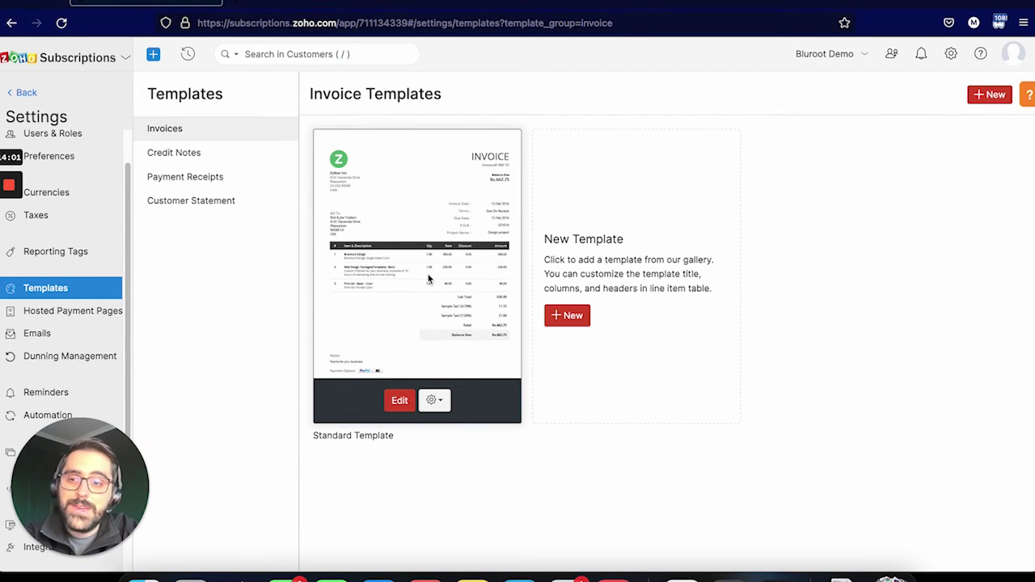
- Edit the Standard Template's header, toggling the organization name off and back on
left_click(399, 401)
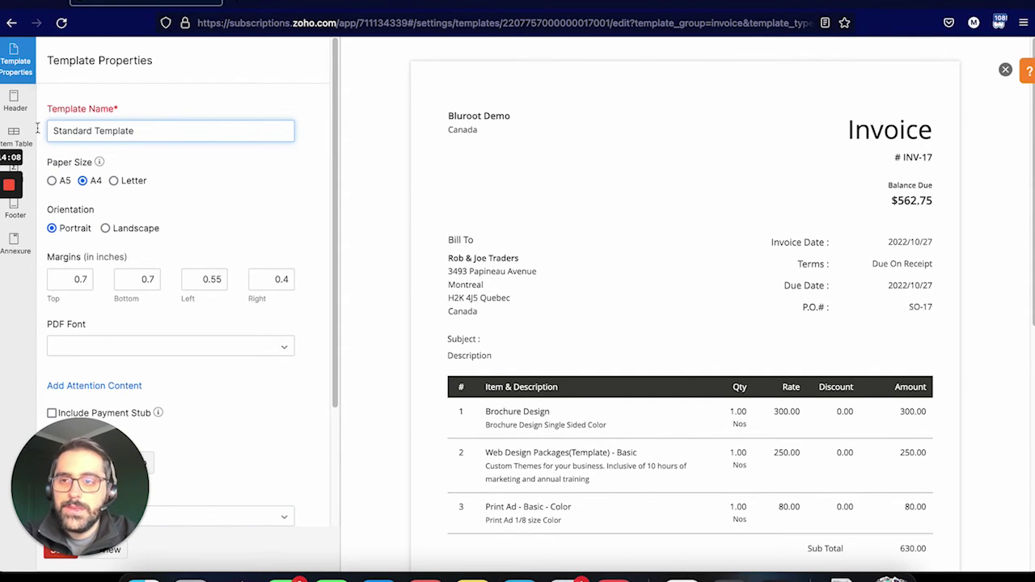
left_click(15, 100)
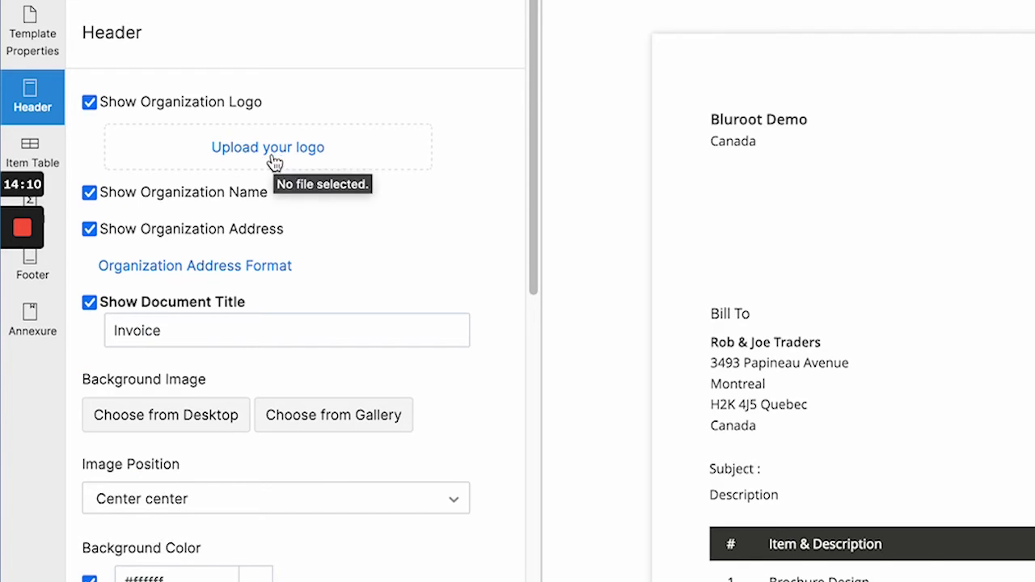
left_click(89, 193)
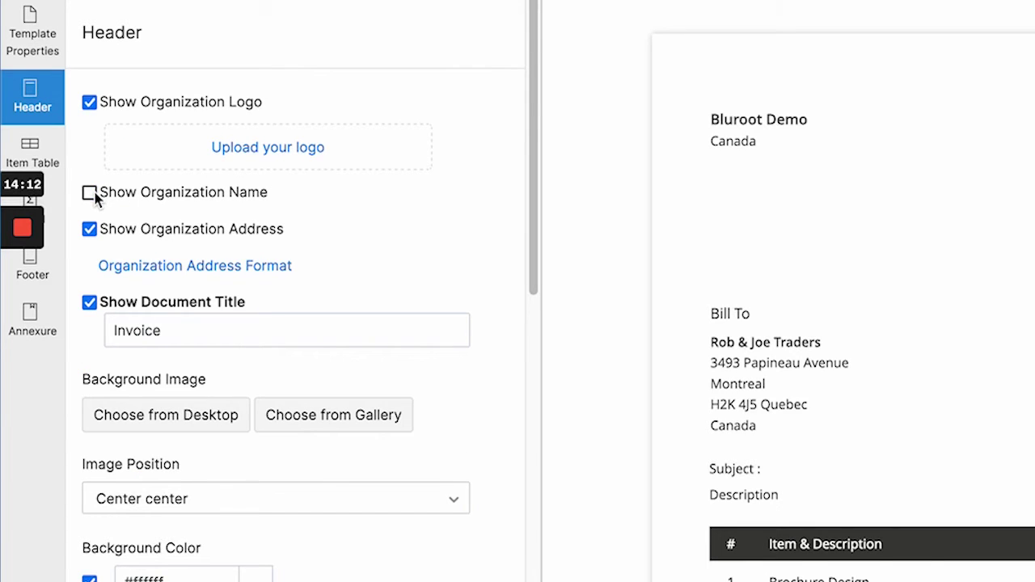
left_click(90, 193)
scroll(223, 254, "down", 2)
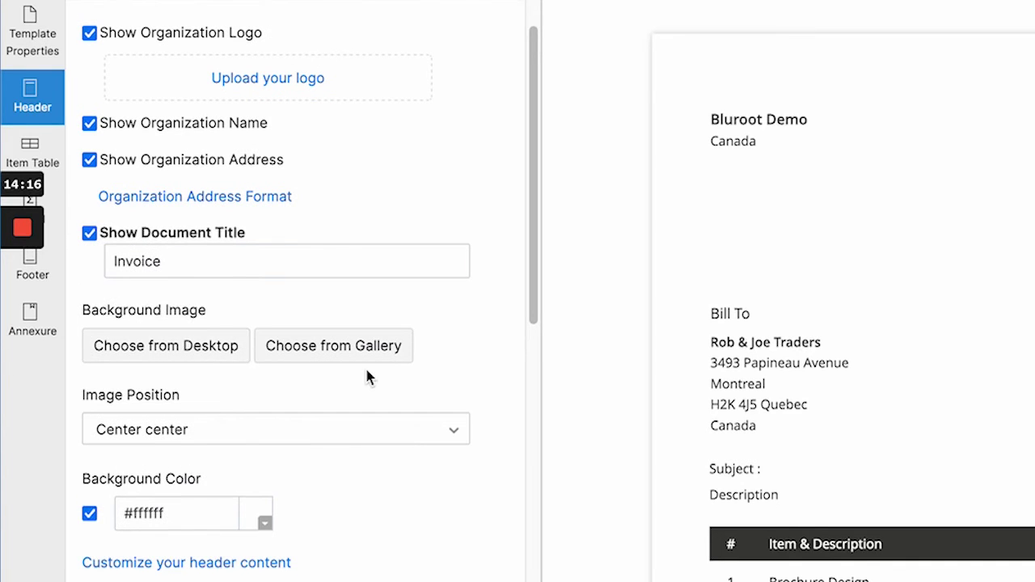
scroll(369, 374, "down", 3)
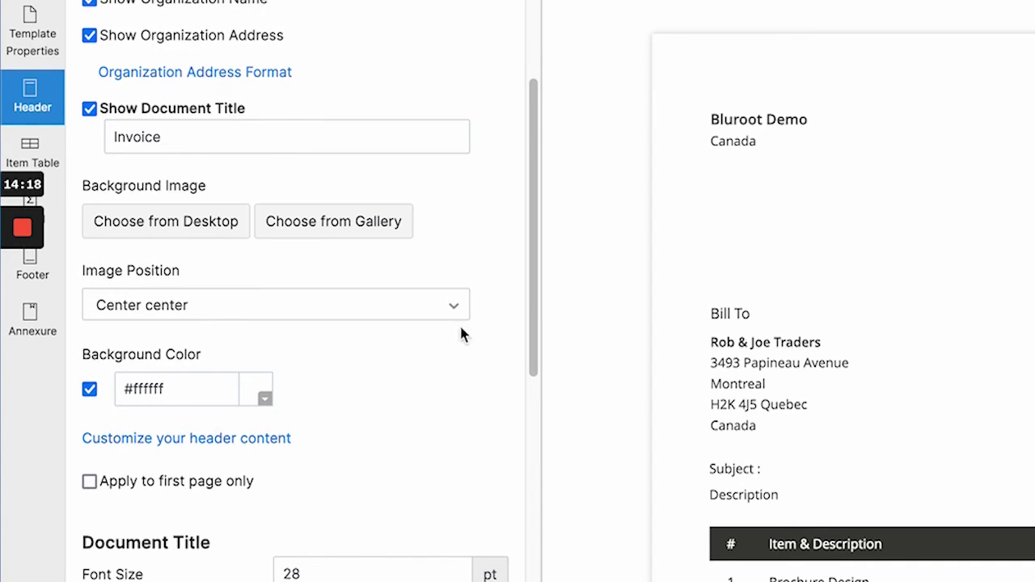
- Set the header background colour to red (#D41616) and apply it
left_click(265, 397)
left_click(342, 494)
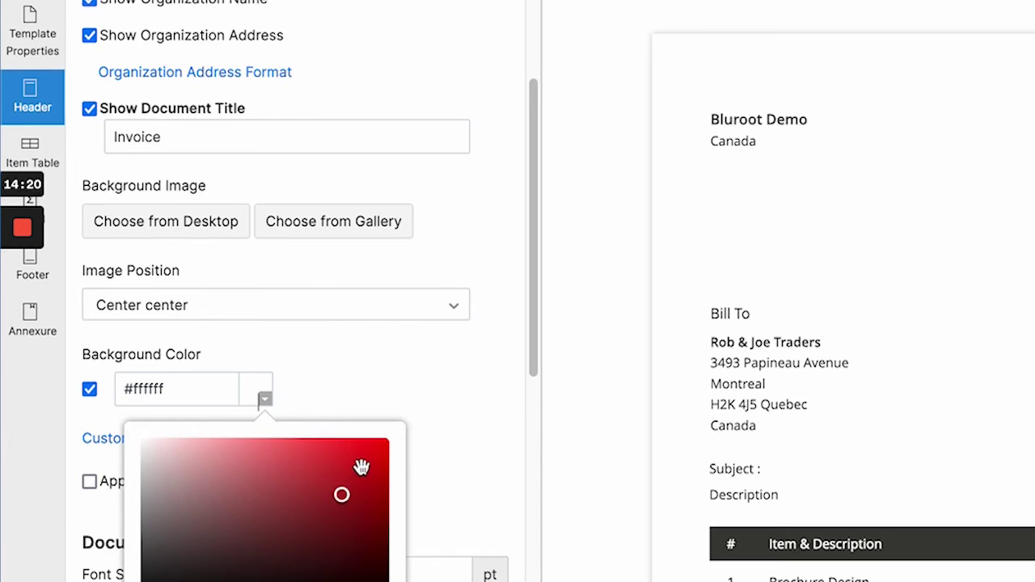
left_click(362, 466)
scroll(362, 453, "down", 2)
scroll(266, 437, "down", 7)
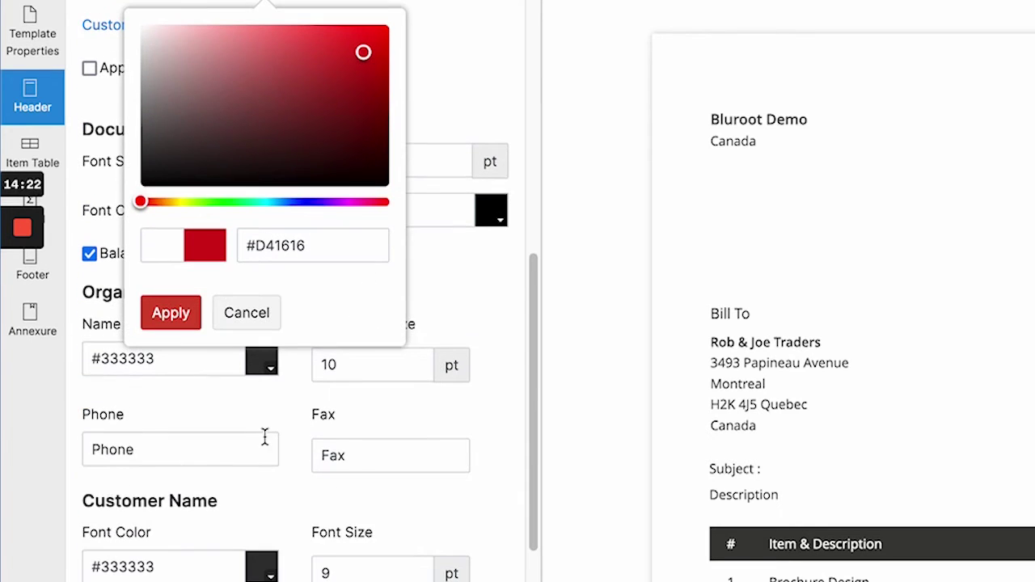
left_click(169, 332)
scroll(243, 364, "down", 5)
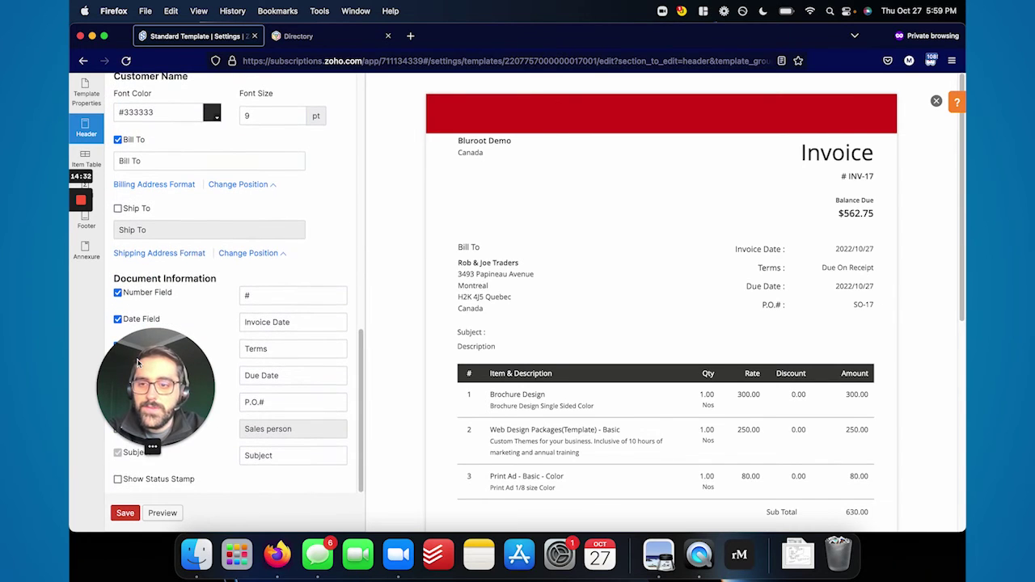
mouse_move(132, 398)
left_mouse_down()
mouse_move(119, 459)
mouse_move(336, 451)
left_mouse_up()
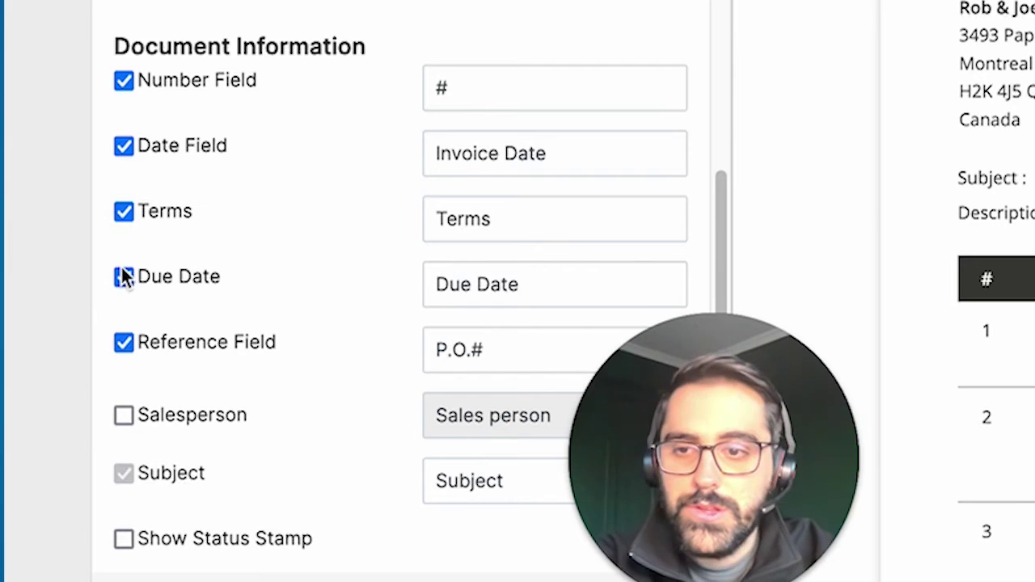
- Keep the Due Date field shown and close the template editor
left_click(123, 276)
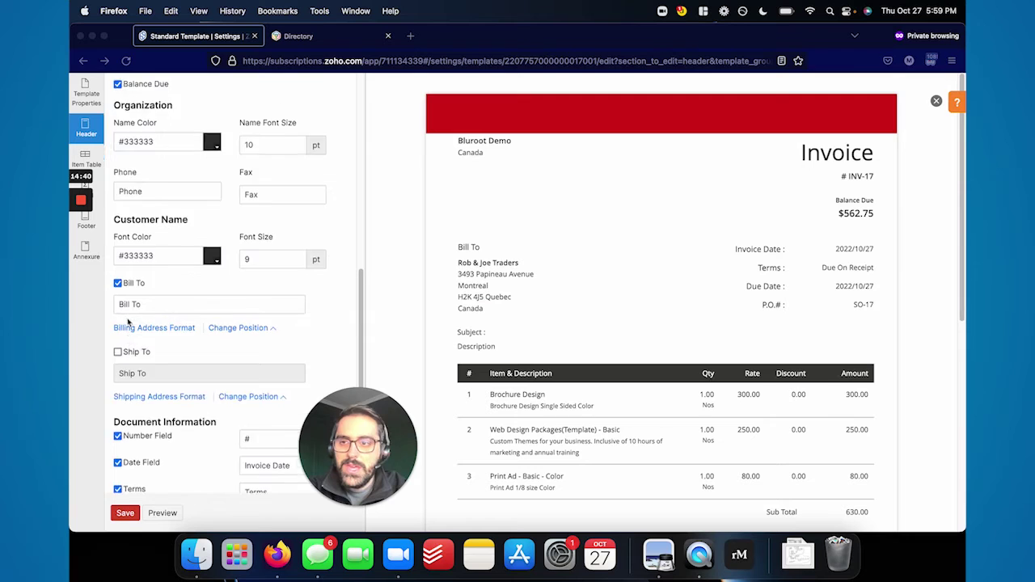
scroll(176, 411, "up", 5)
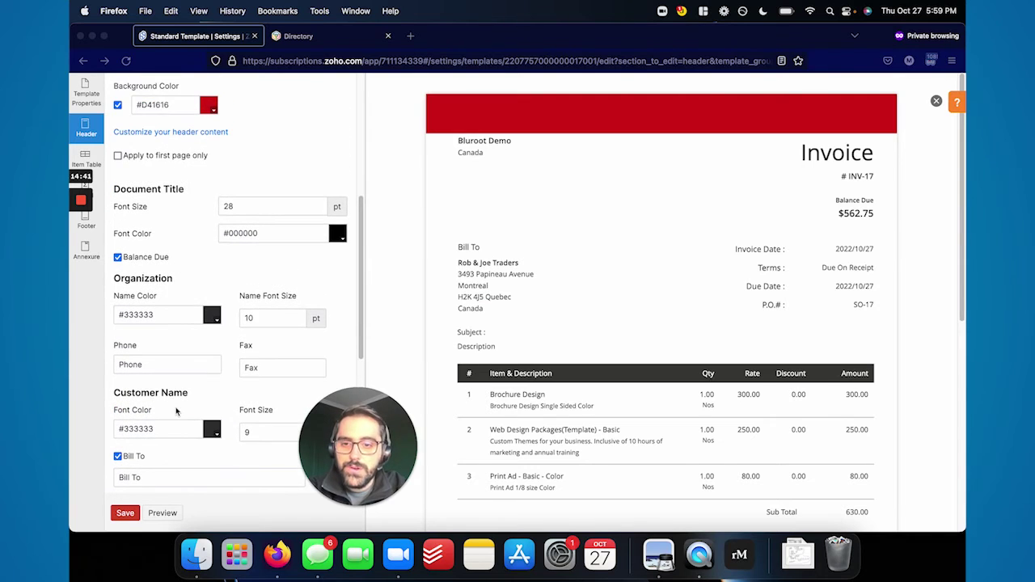
scroll(174, 412, "up", 2)
scroll(175, 412, "up", 4)
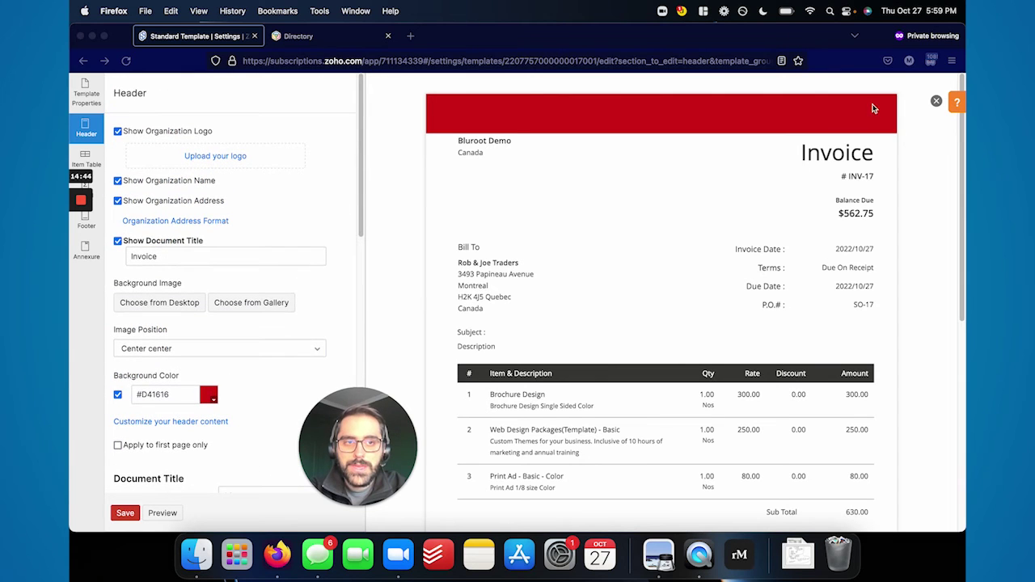
left_click(935, 100)
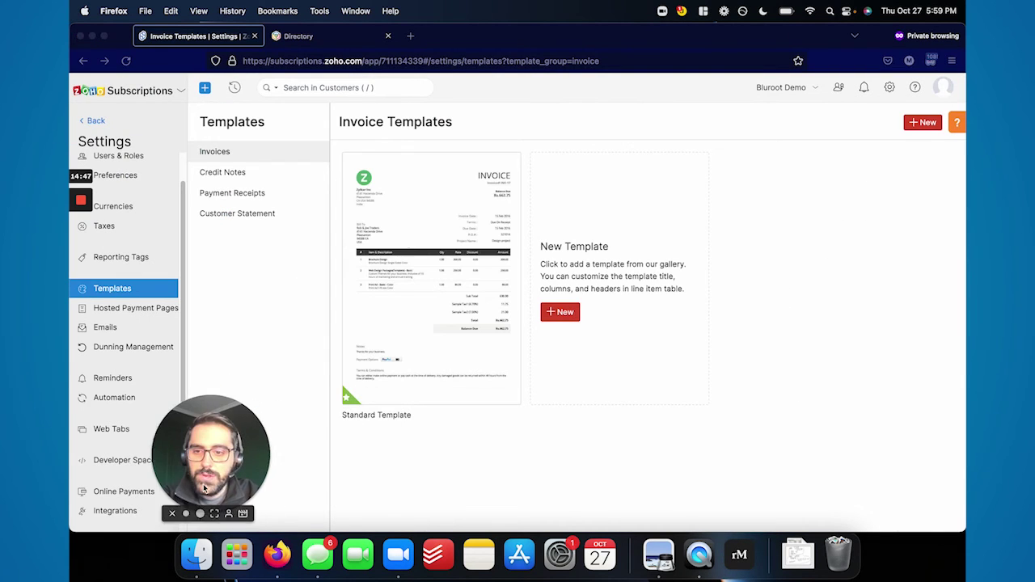
left_click_drag(204, 488, 746, 579)
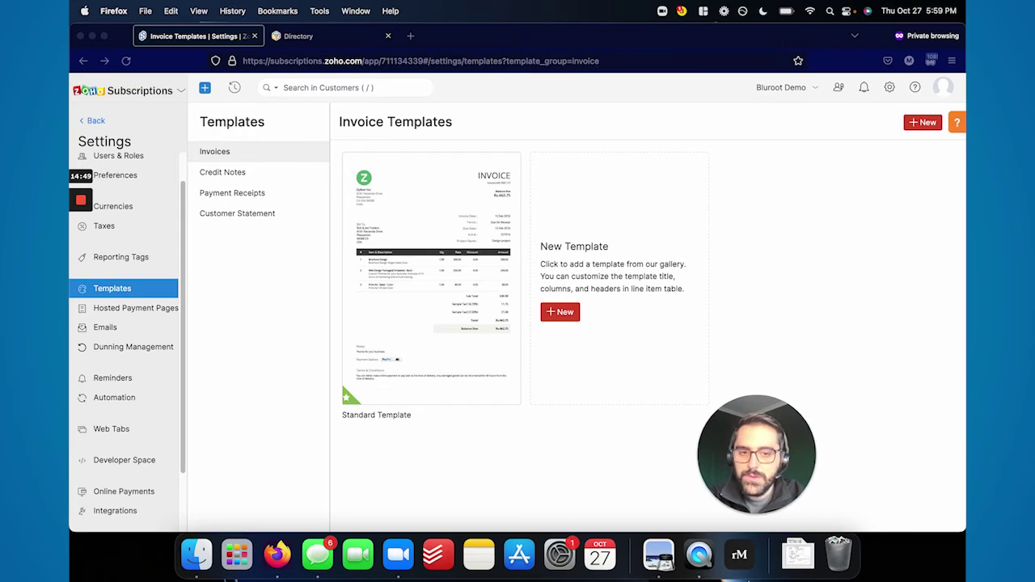
- Open the Default hosted payment page's layout editor via its options menu
left_click(136, 314)
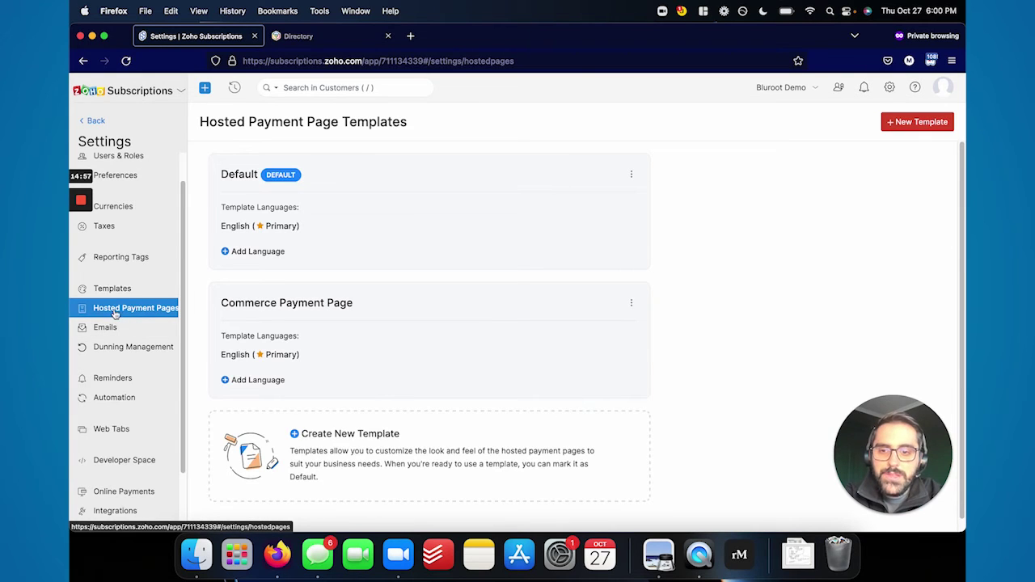
left_click(631, 174)
left_click(631, 175)
left_click(589, 210)
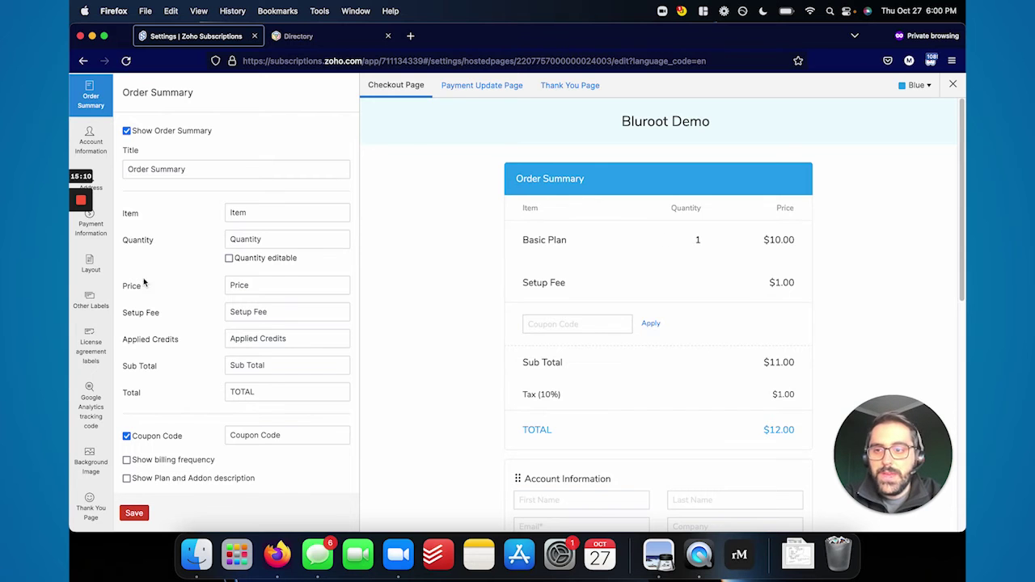
- Preview the payment update and thank-you pages, check the license agreement label, then close
left_click(483, 89)
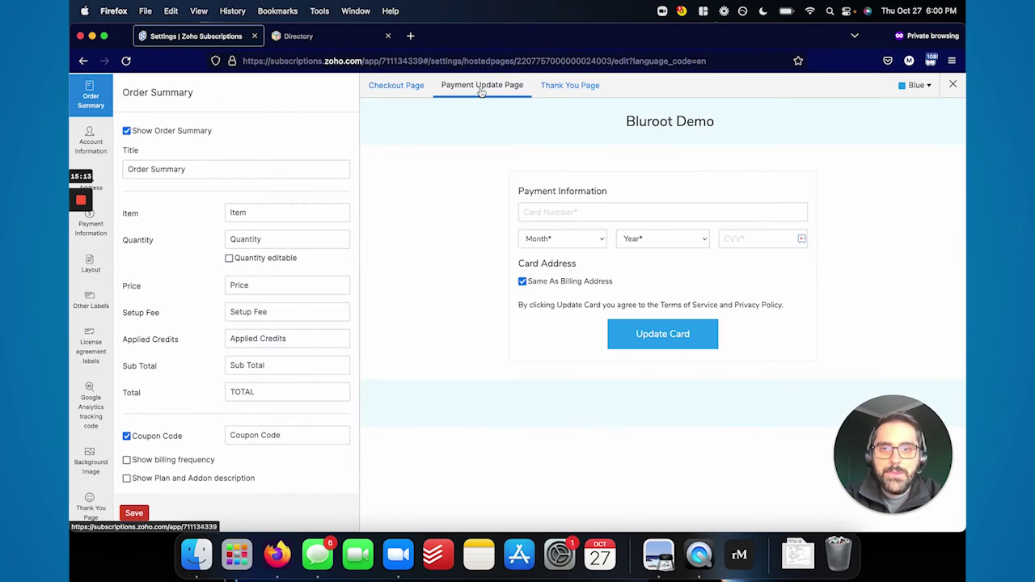
left_click(570, 85)
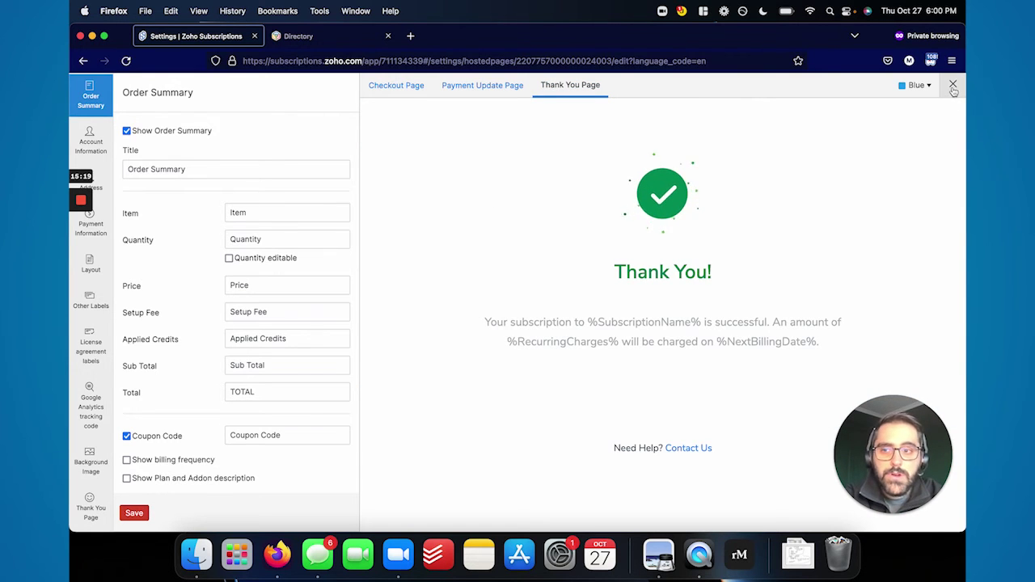
left_click(91, 347)
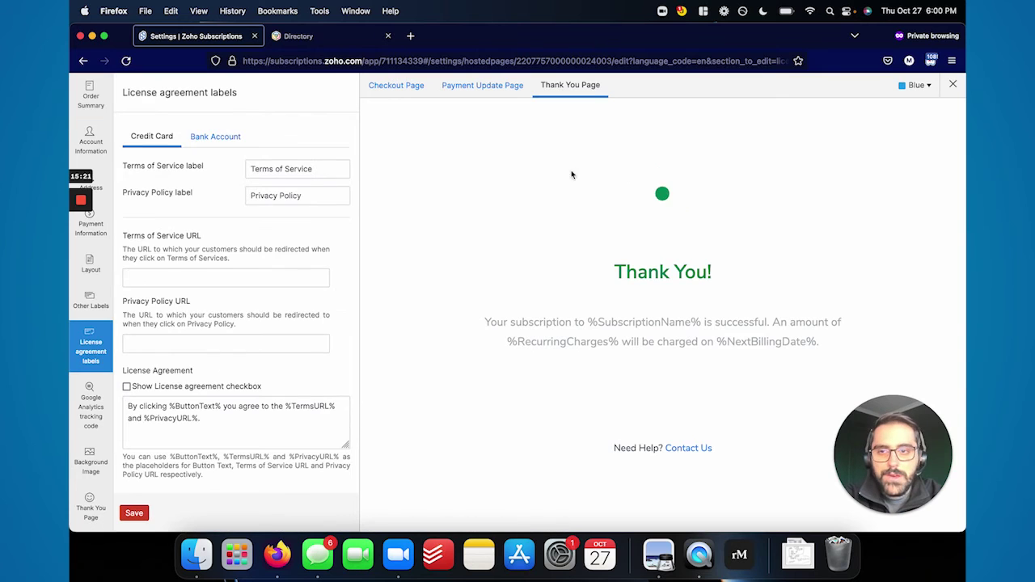
left_click(951, 84)
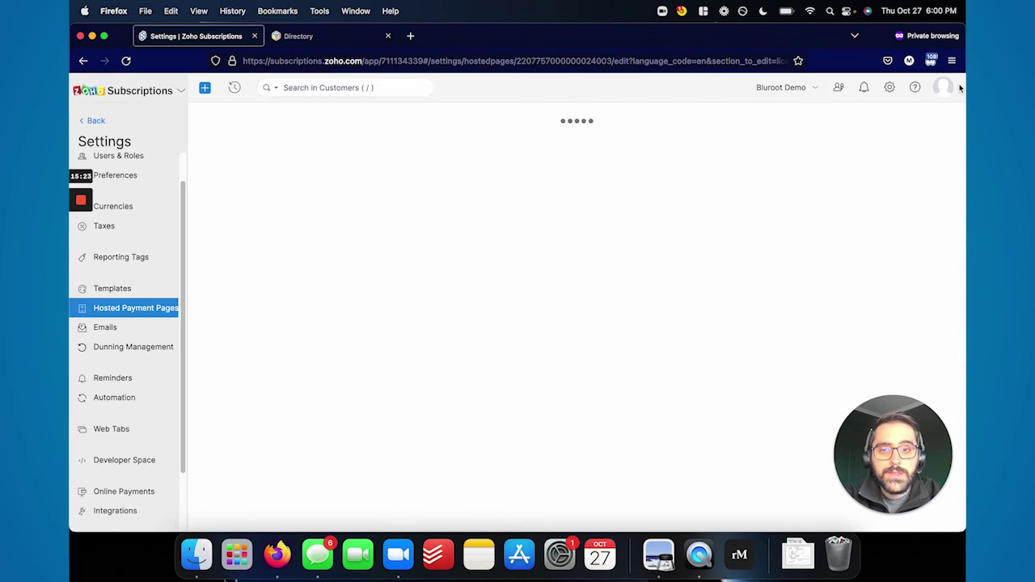
left_click(101, 323)
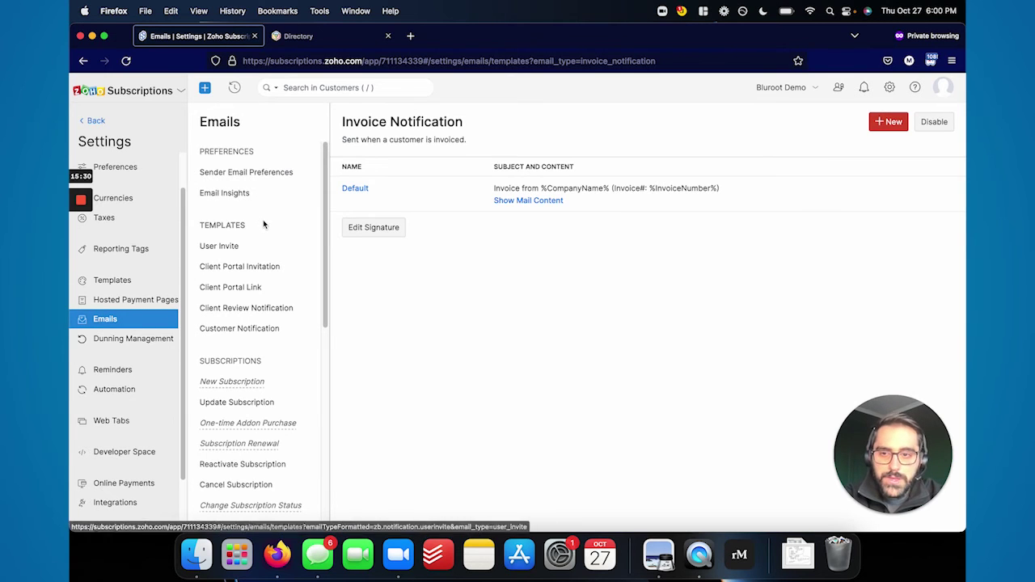
scroll(264, 225, "down", 2)
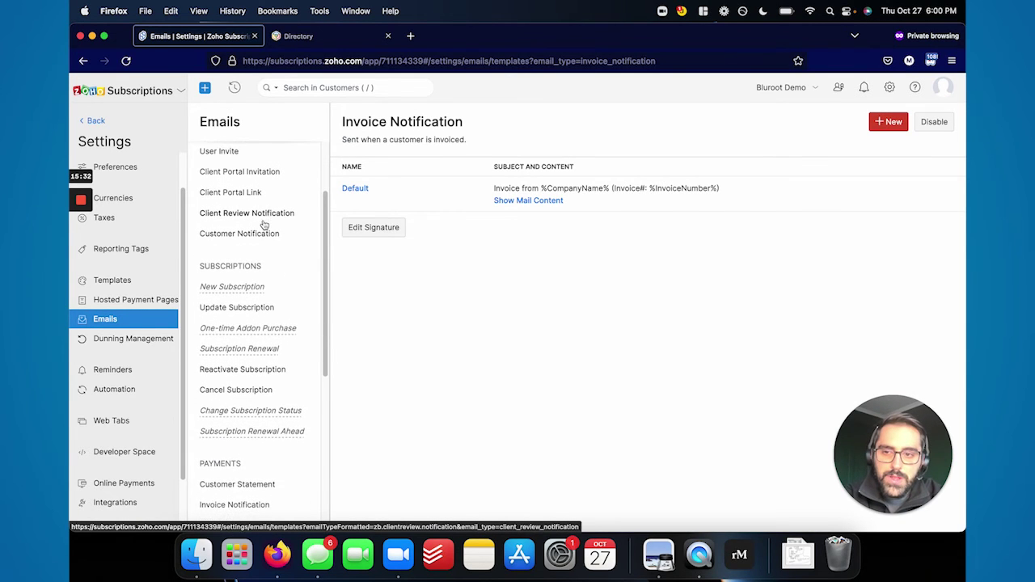
scroll(264, 225, "up", 2)
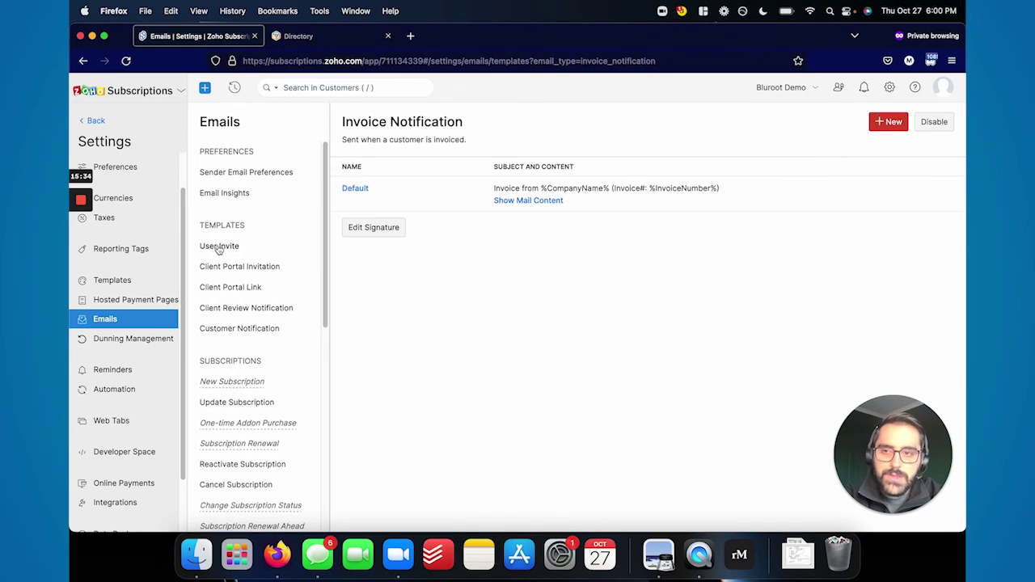
scroll(249, 298, "down", 1)
scroll(249, 298, "down", 1)
left_click(236, 314)
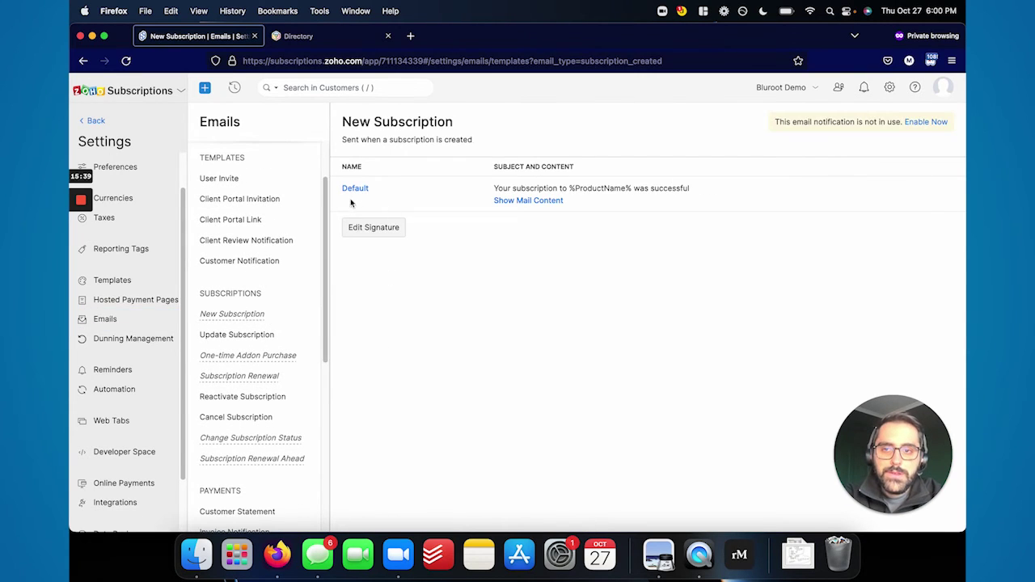
left_click(526, 206)
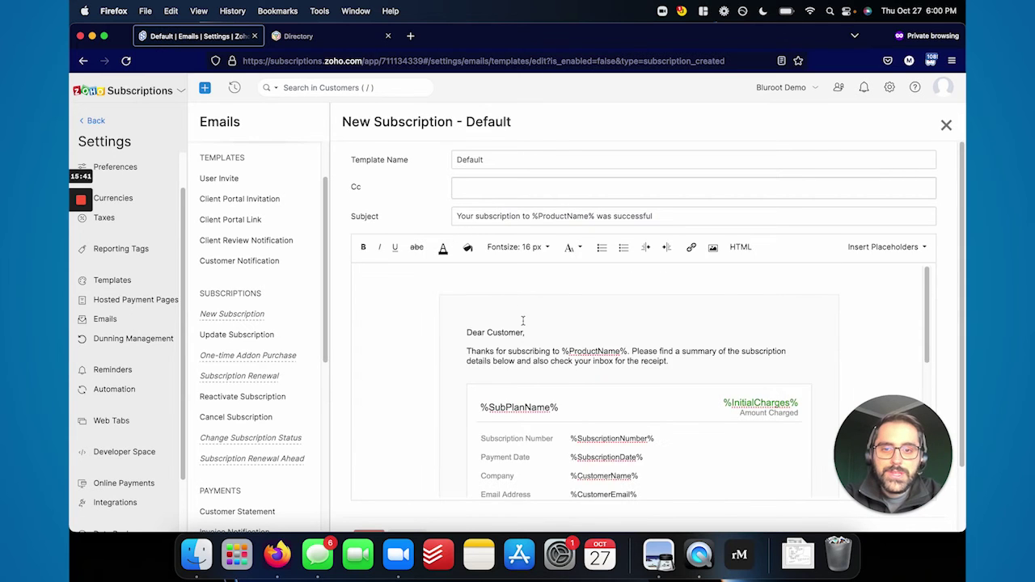
scroll(523, 321, "down", 2)
scroll(523, 321, "up", 1)
scroll(429, 345, "down", 1)
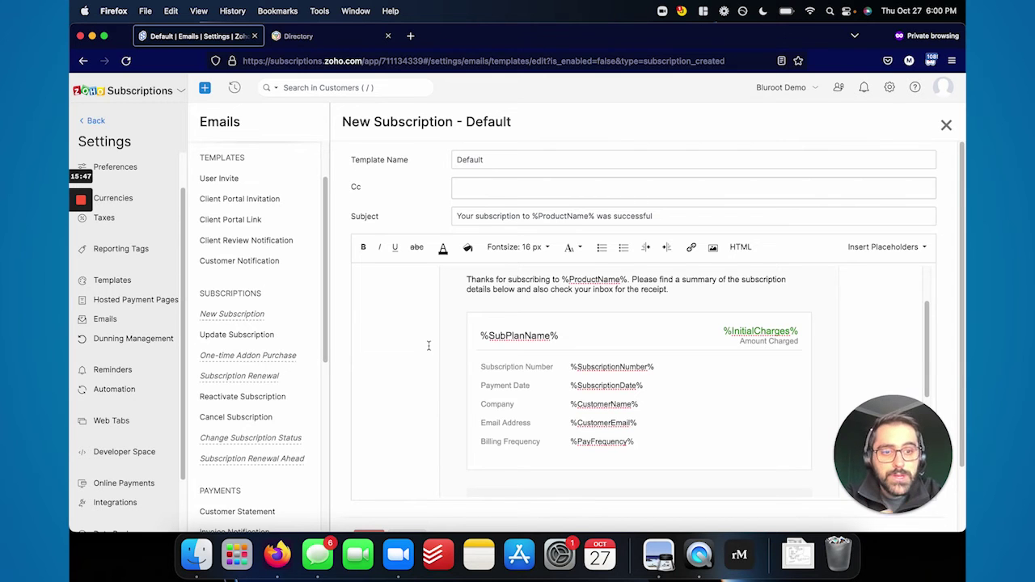
scroll(429, 345, "up", 2)
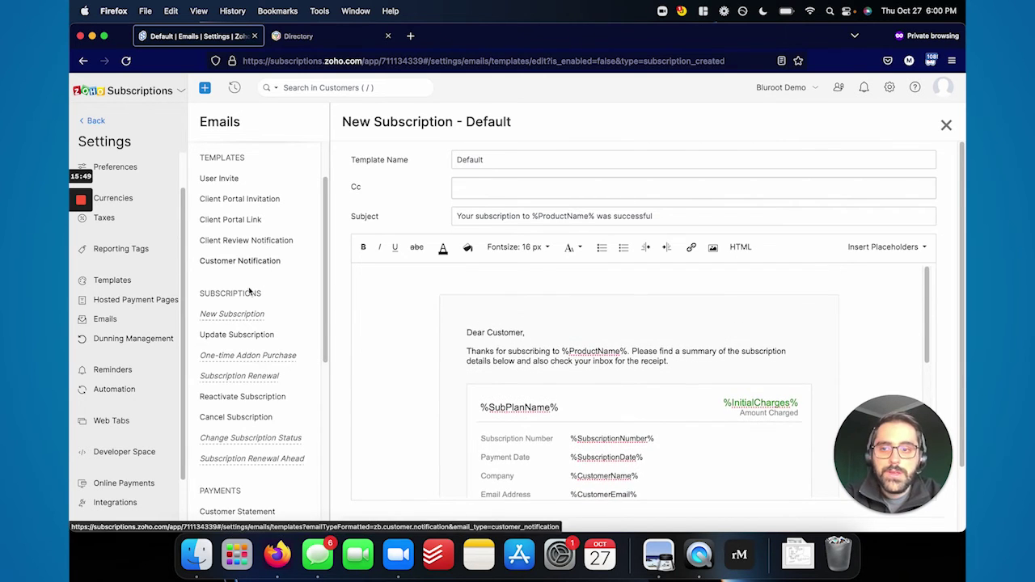
scroll(230, 393, "down", 1)
scroll(229, 403, "down", 1)
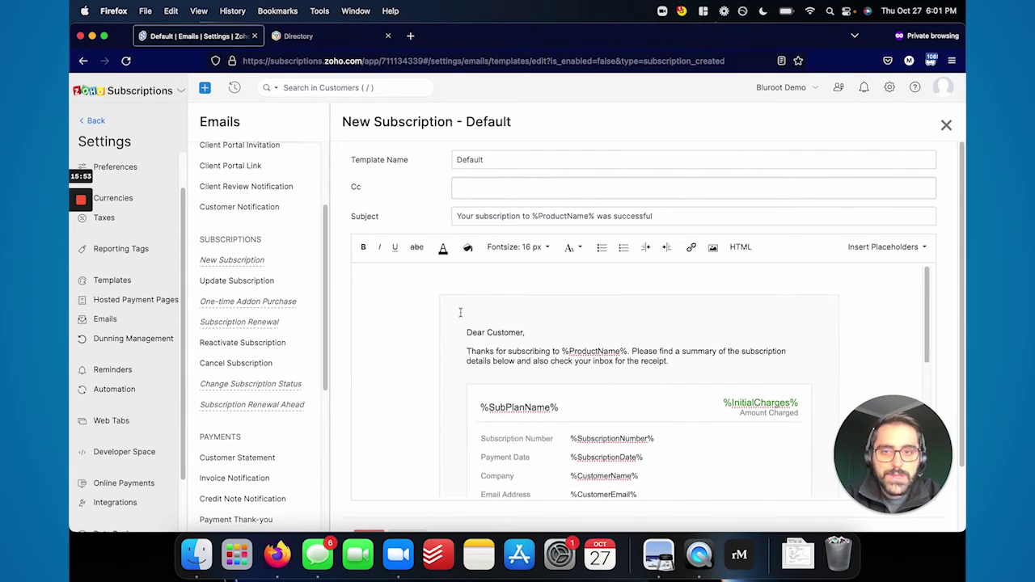
scroll(563, 379, "down", 2)
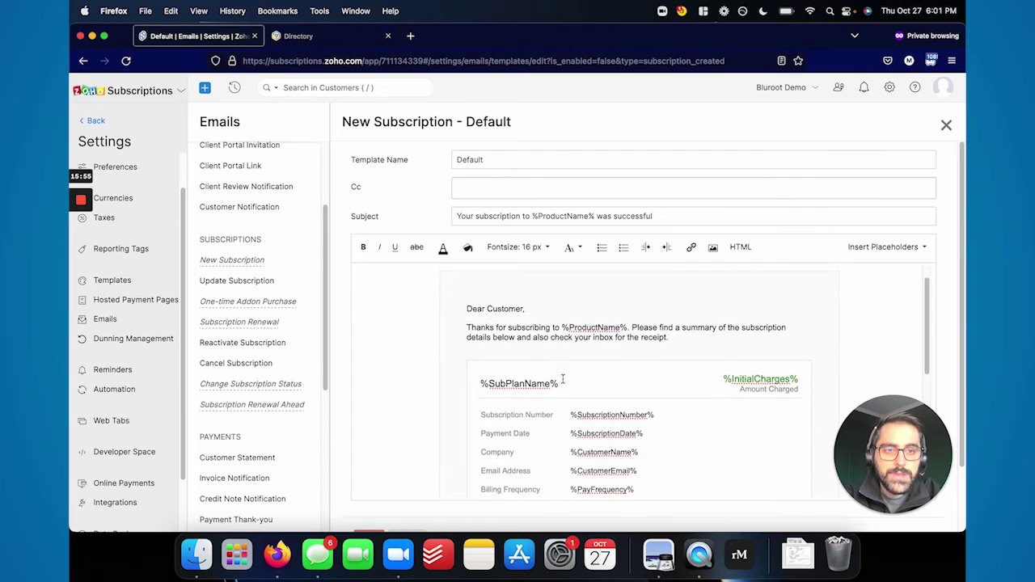
left_click_drag(558, 360, 482, 358)
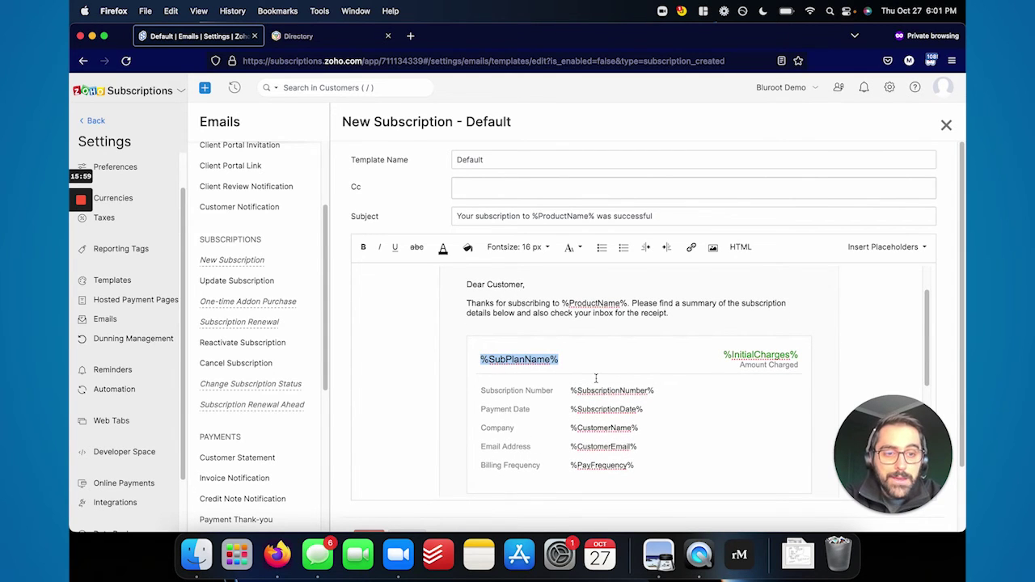
left_click(882, 246)
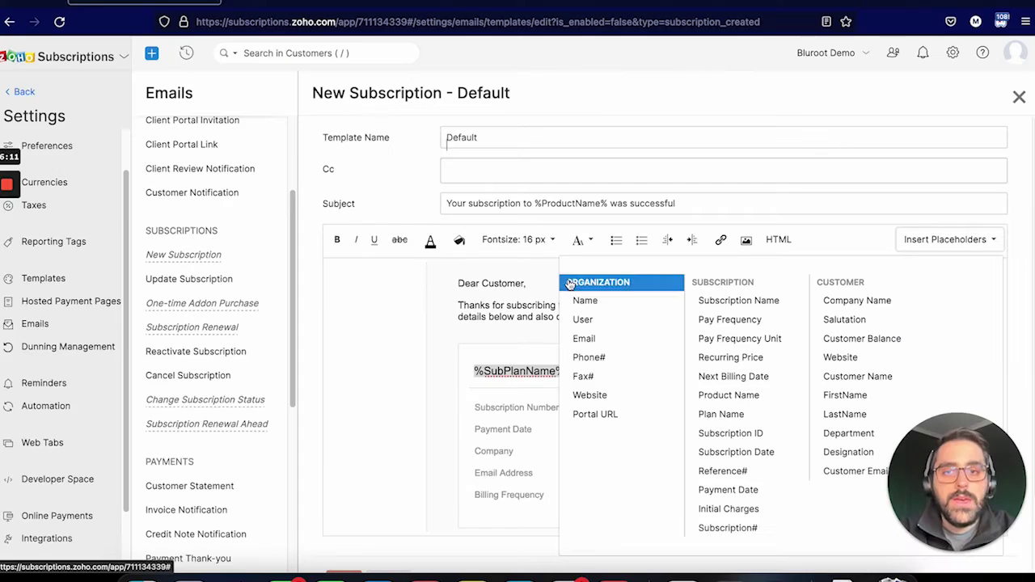
left_click(414, 293)
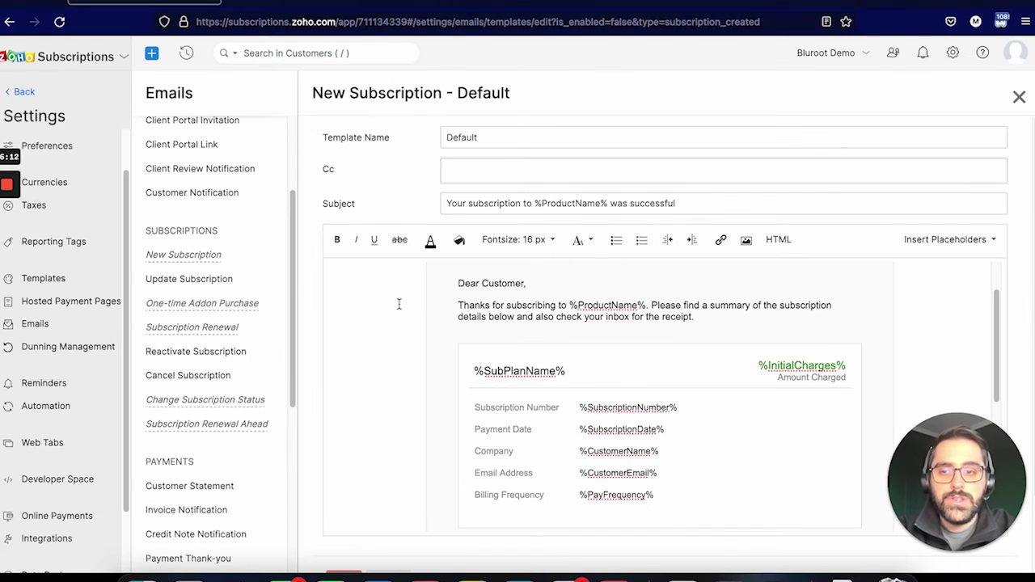
- Open Reminders and review Dunning Management's 3-day retries before marking subscriptions Unpaid
left_click(61, 382)
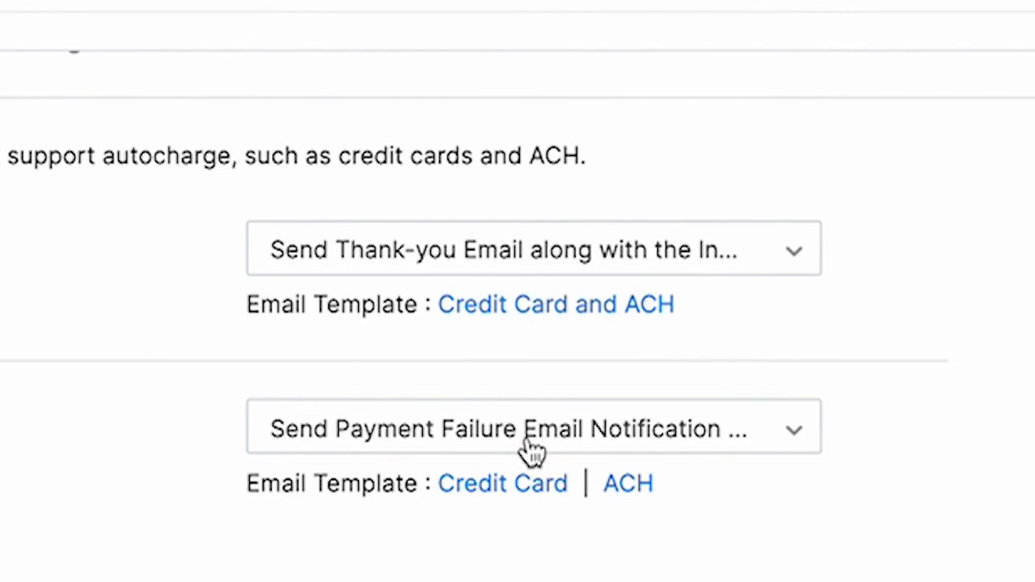
scroll(224, 570, "down", 1)
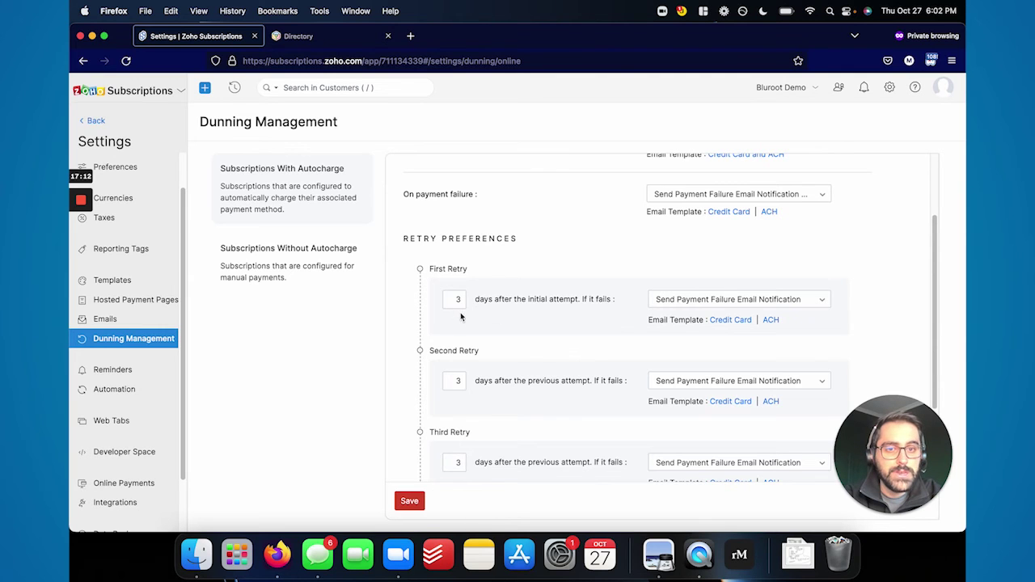
scroll(558, 341, "down", 1)
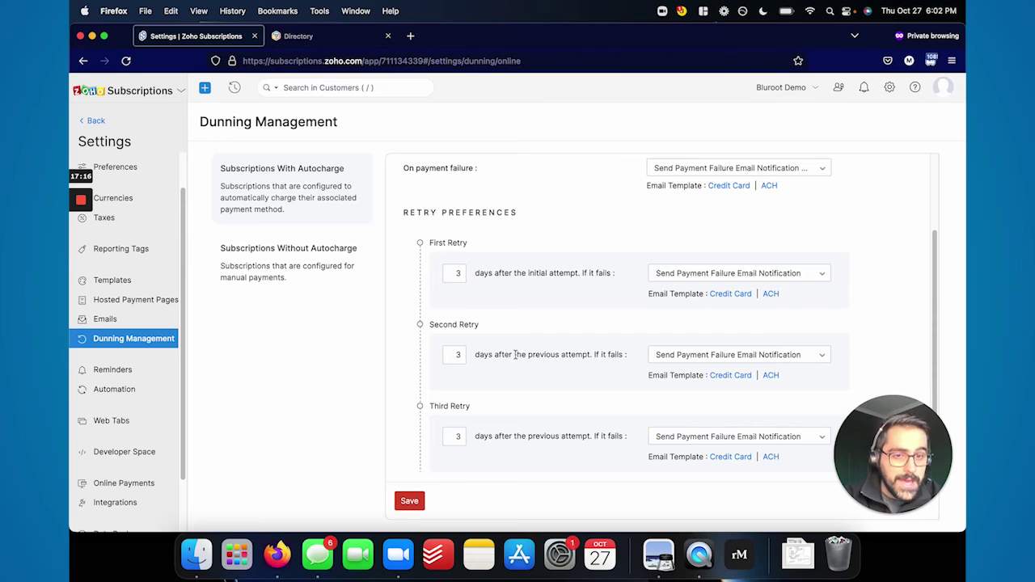
scroll(524, 353, "down", 3)
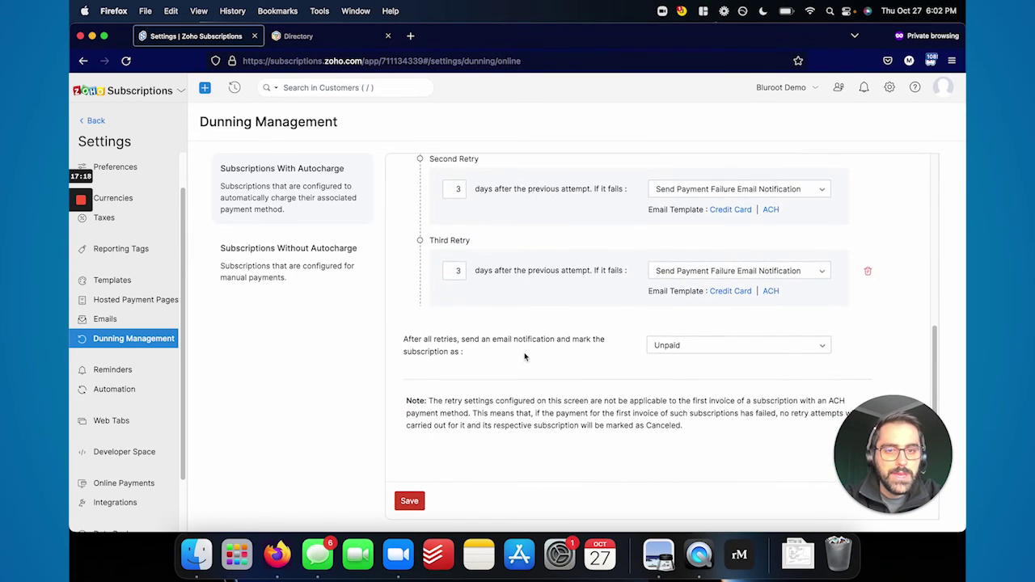
scroll(525, 356, "down", 2)
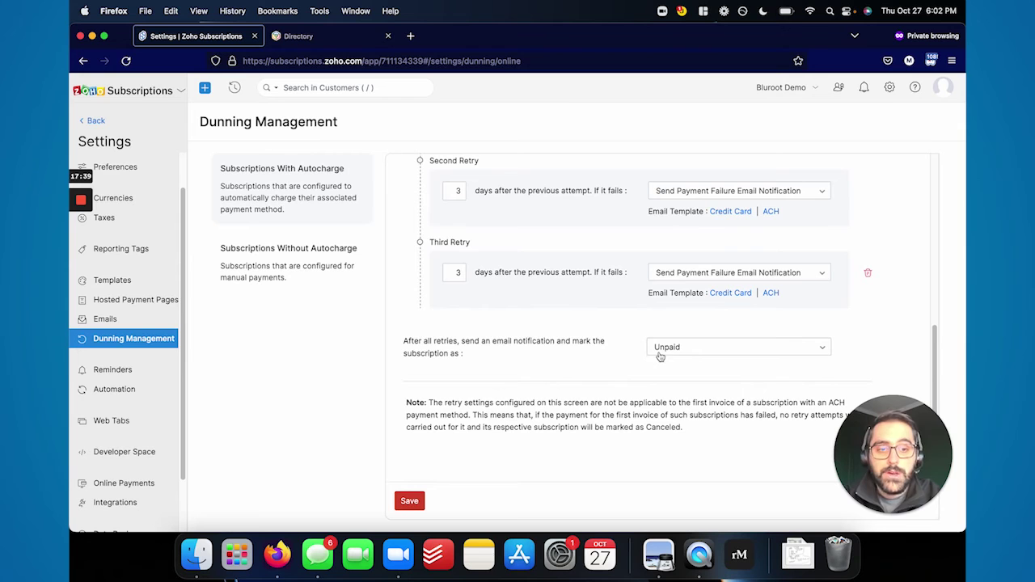
- Visit the Reminders, Online Payments and Integrations settings pages
left_click(113, 370)
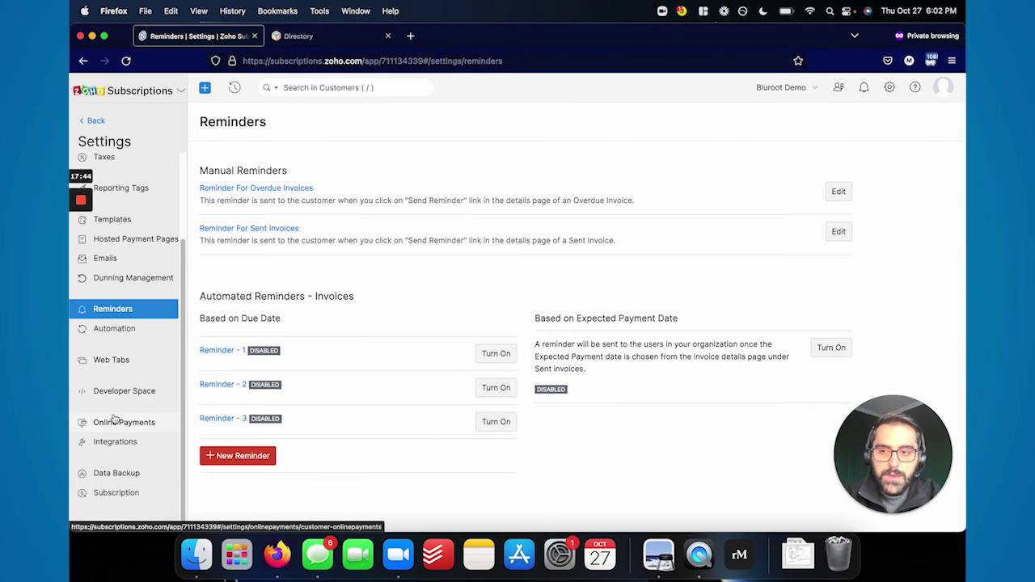
left_click(114, 421)
left_click(110, 445)
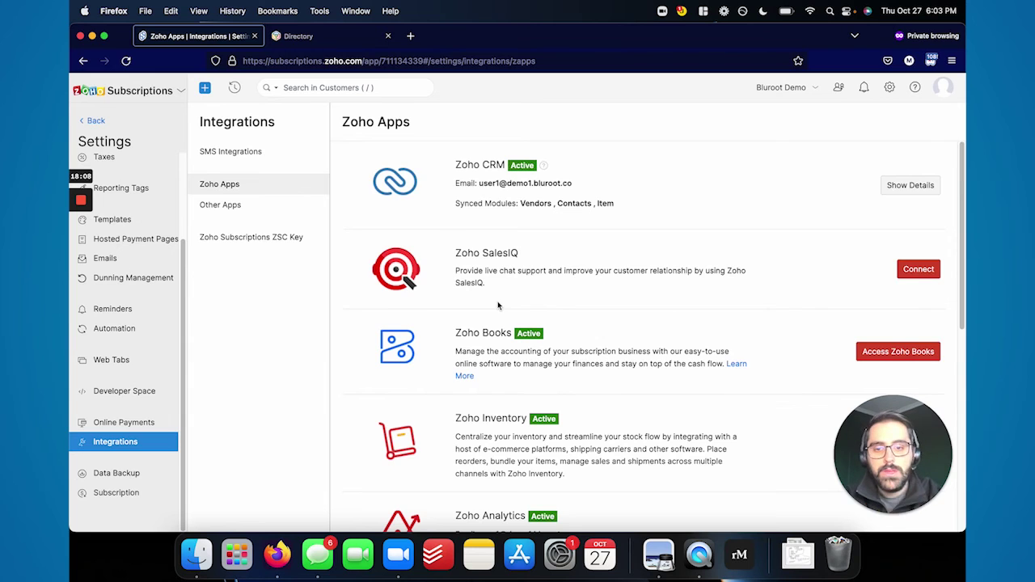
scroll(499, 305, "down", 3)
scroll(499, 305, "down", 5)
scroll(404, 283, "up", 8)
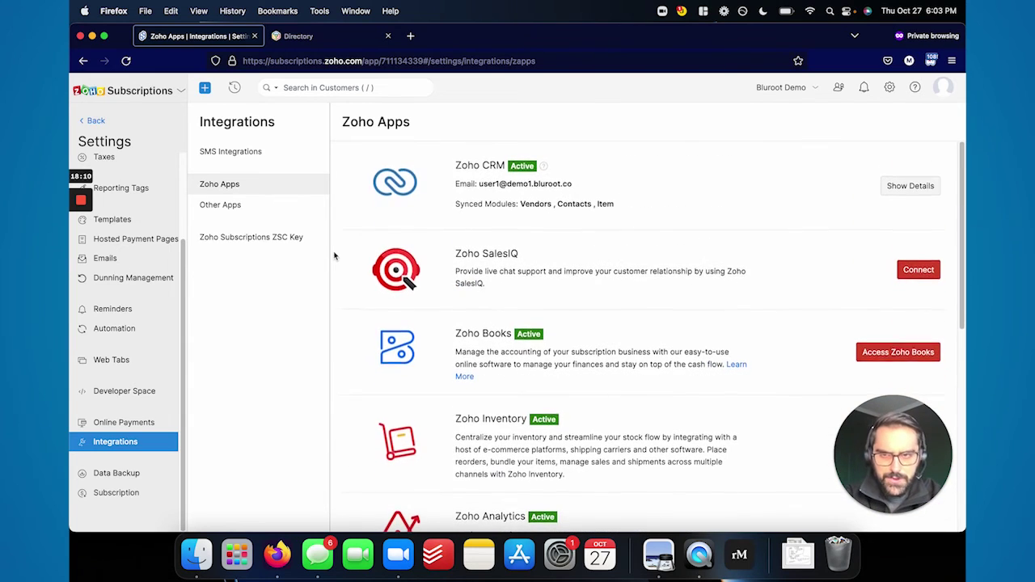
- View the SMS integration options, including Twilio
left_click(230, 159)
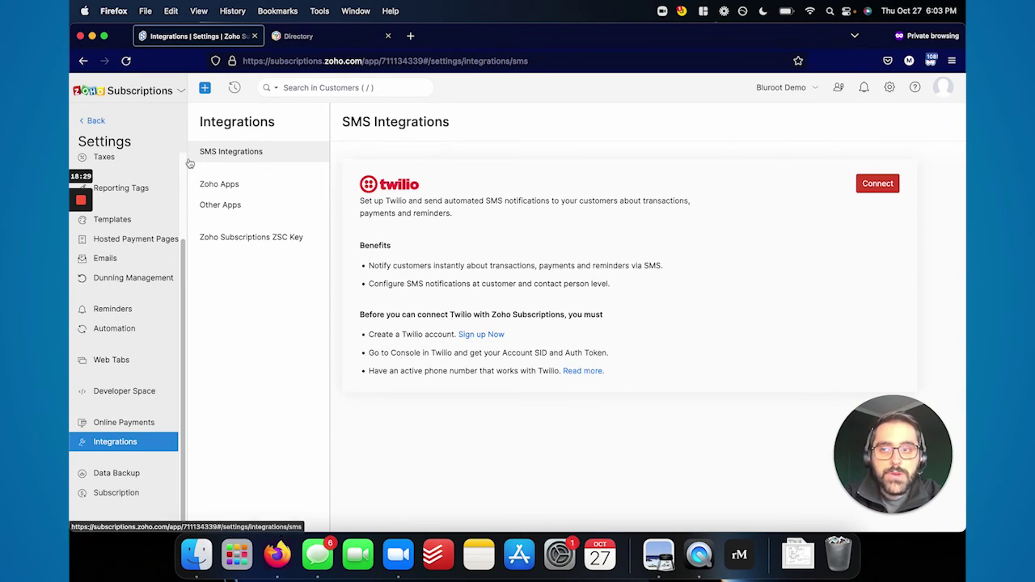
mouse_move(181, 185)
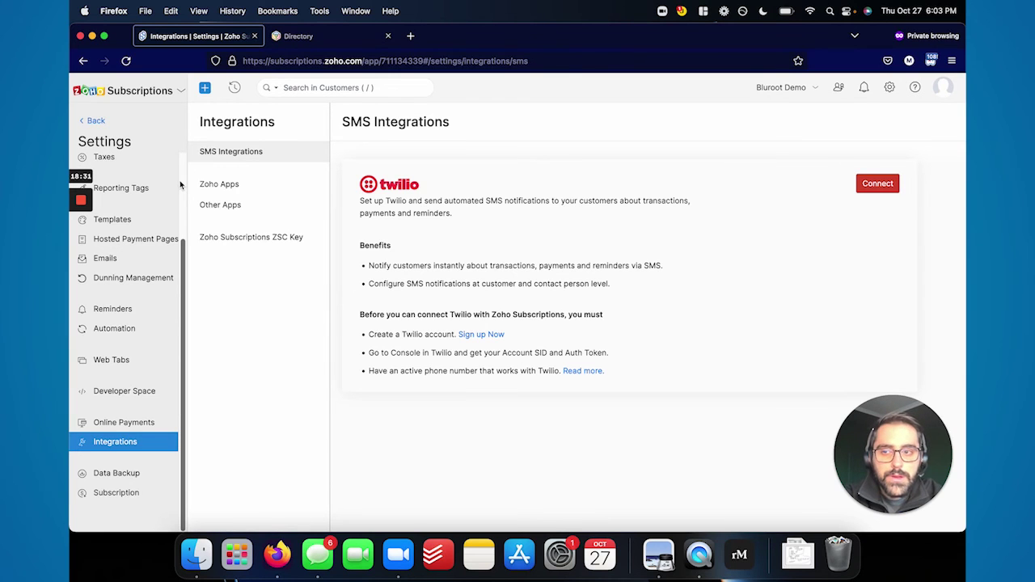
scroll(153, 255, "up", 3)
scroll(152, 254, "up", 1)
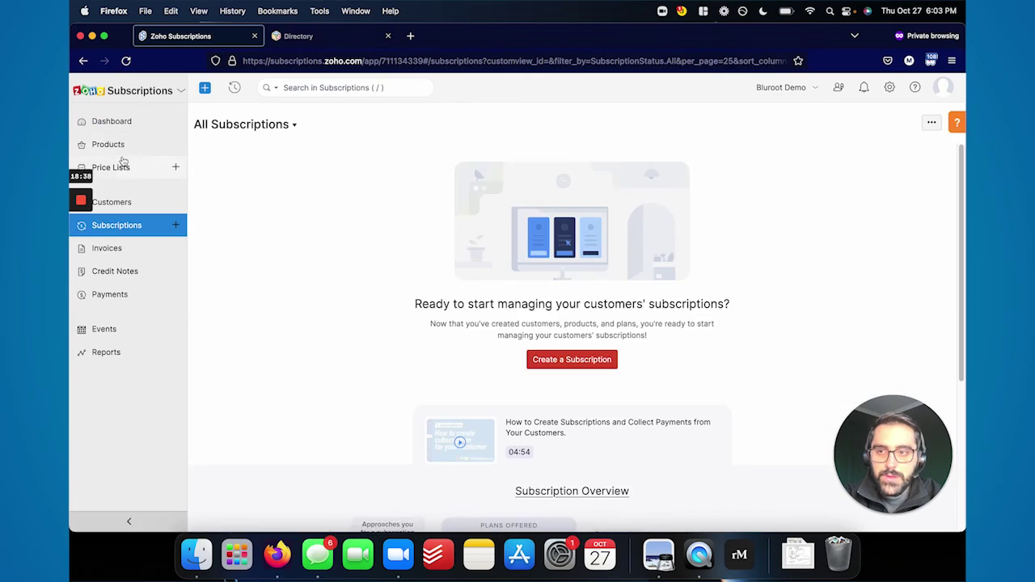
- Open the Zoho CRM Enterprise Embed Widget, check which plans the pricing table includes, then close it
left_click(120, 144)
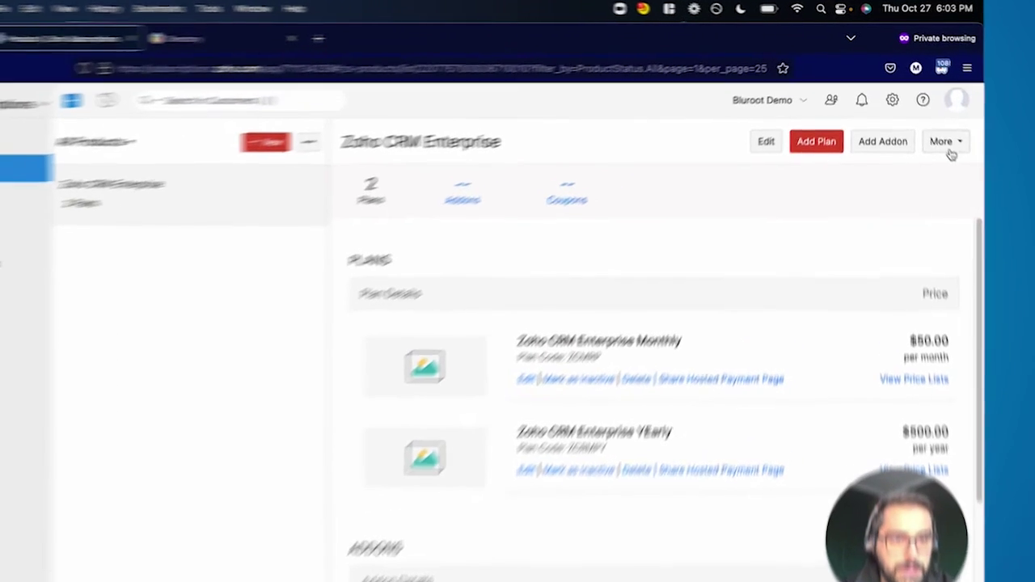
left_click(932, 122)
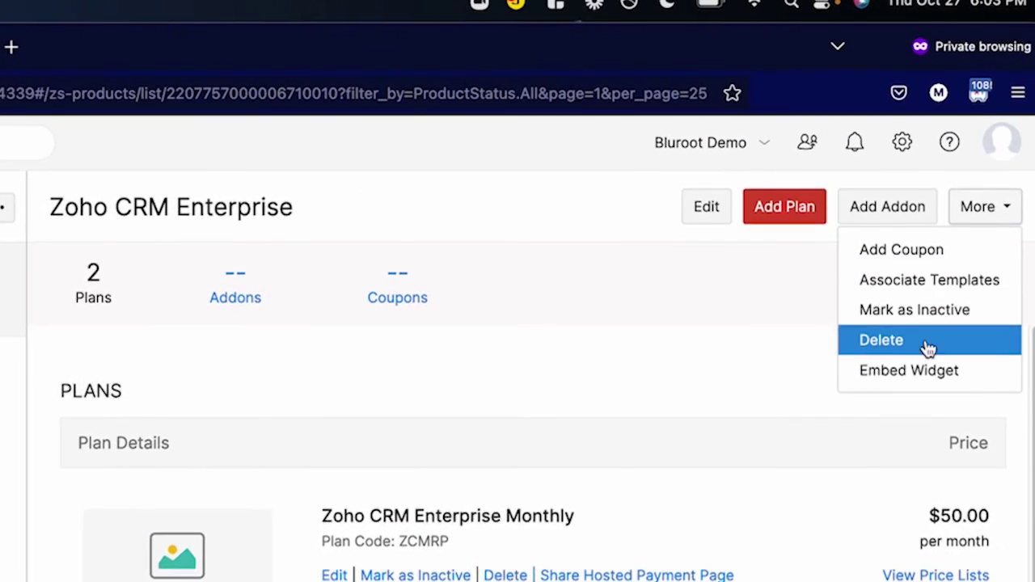
left_click(922, 362)
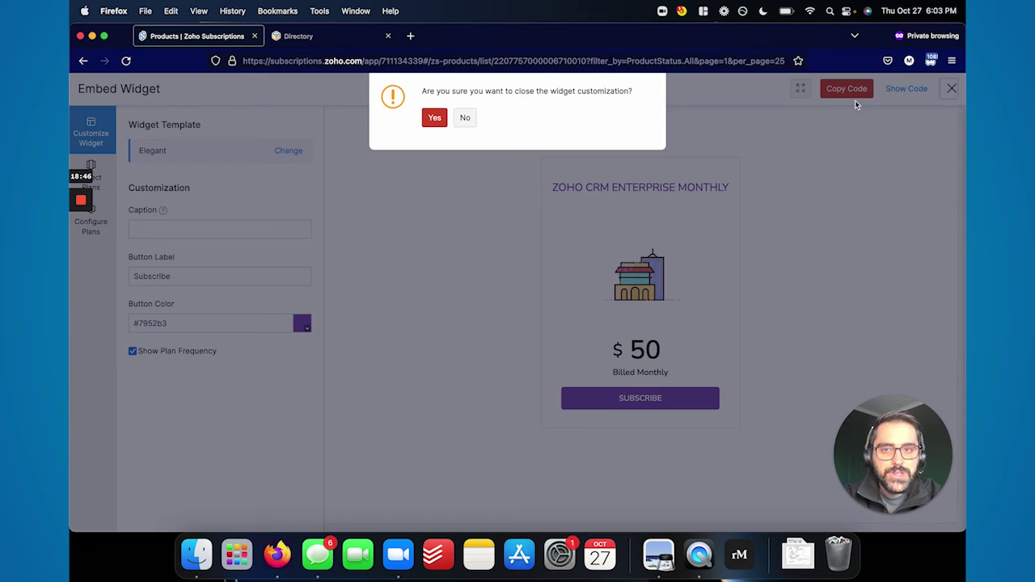
left_click(425, 120)
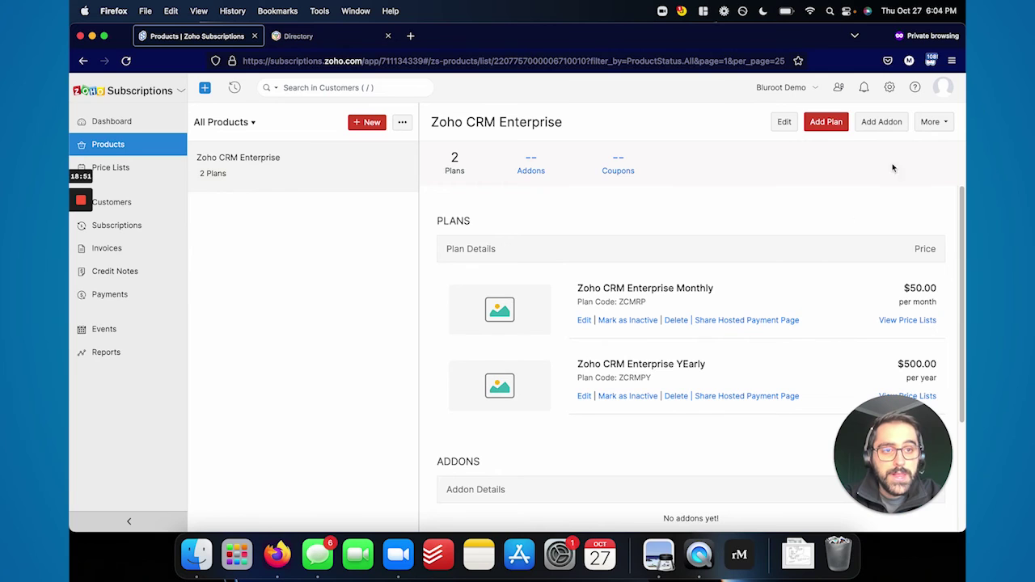
left_click(932, 121)
left_click(890, 208)
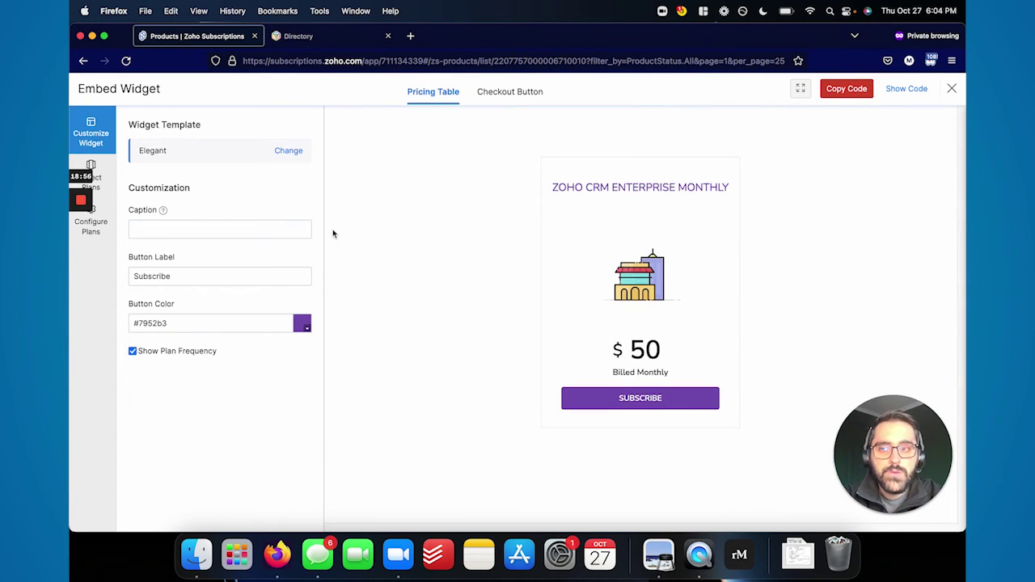
left_click(110, 188)
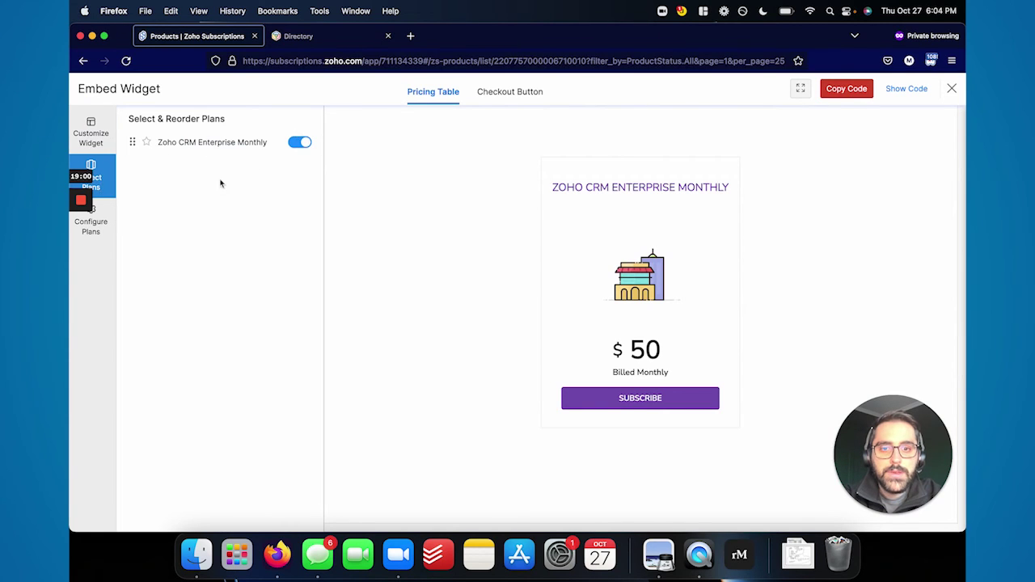
left_click(952, 88)
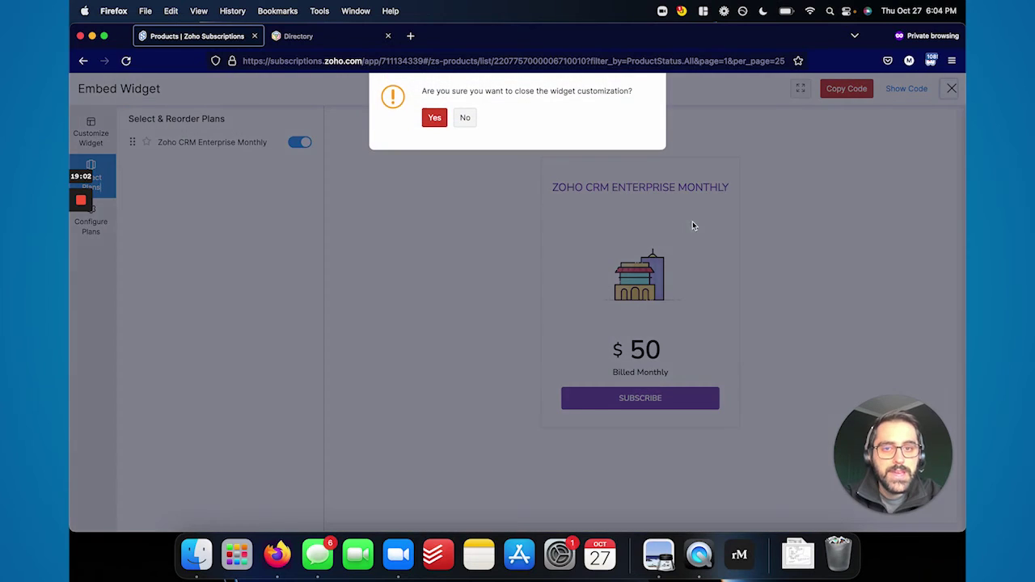
left_click(436, 118)
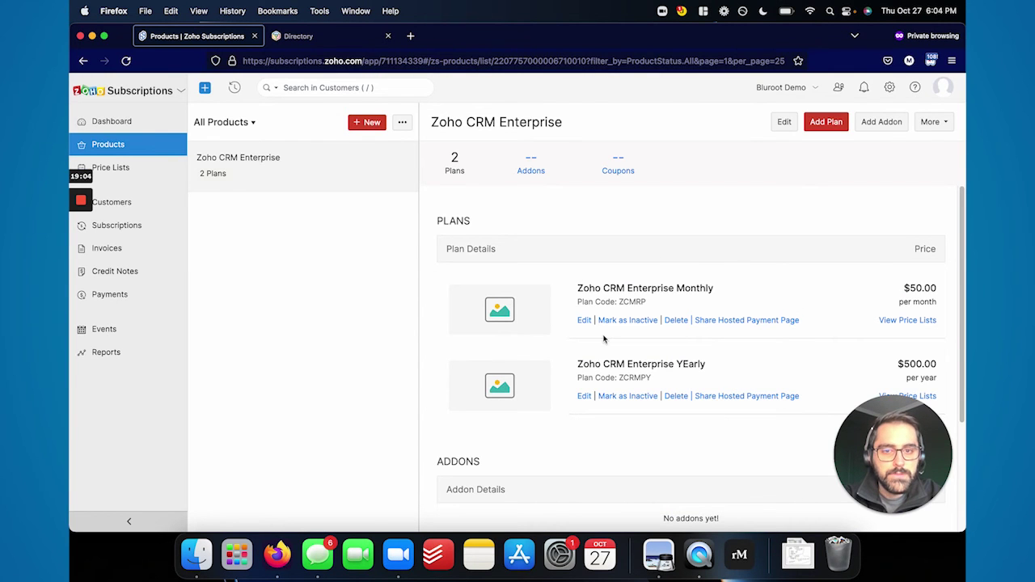
- Turn on Include in Widget for the Yearly plan, save it, and reopen the Embed Widget
left_click(583, 397)
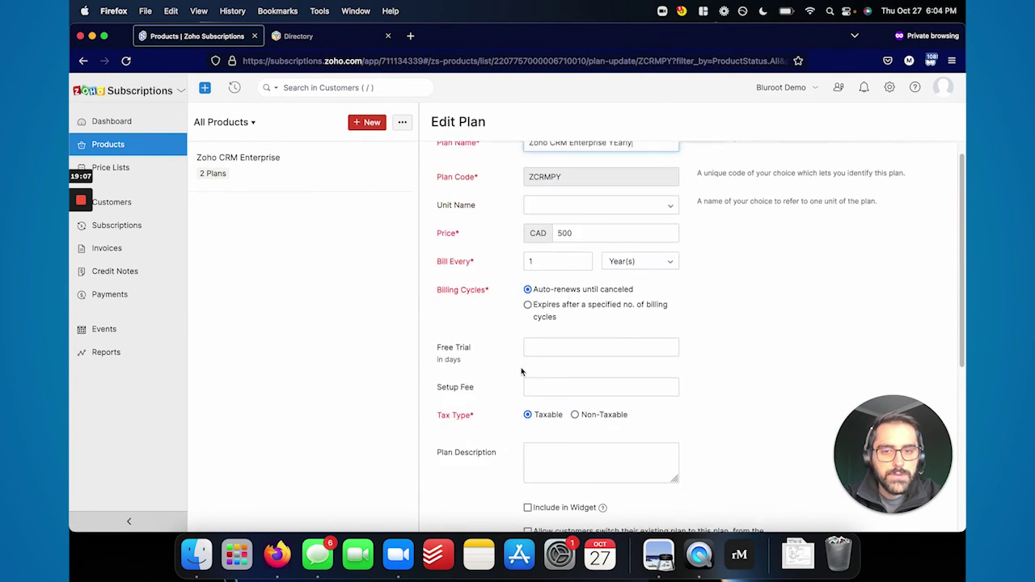
scroll(522, 372, "down", 5)
left_click(528, 324)
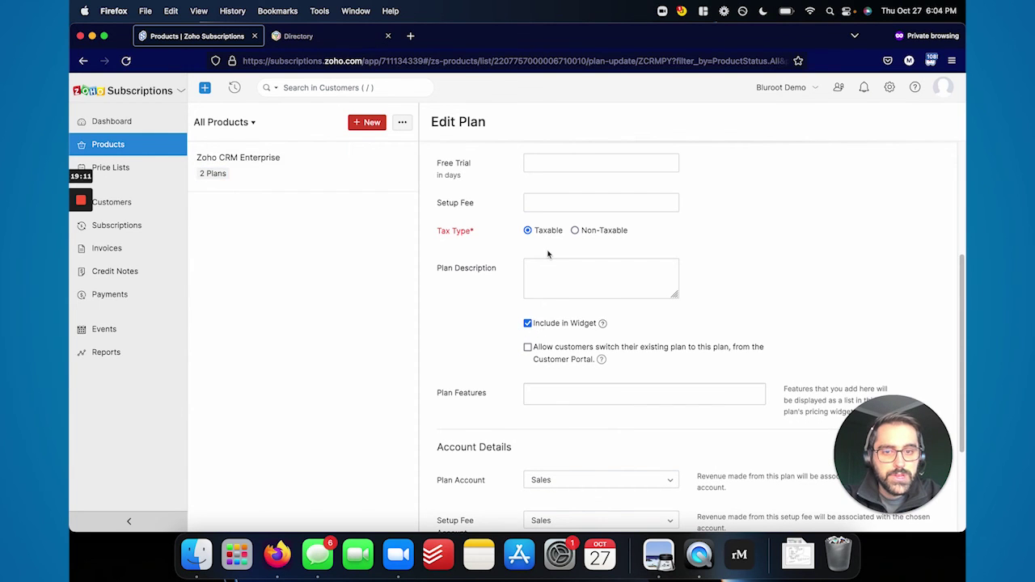
scroll(534, 372, "down", 4)
left_click(539, 500)
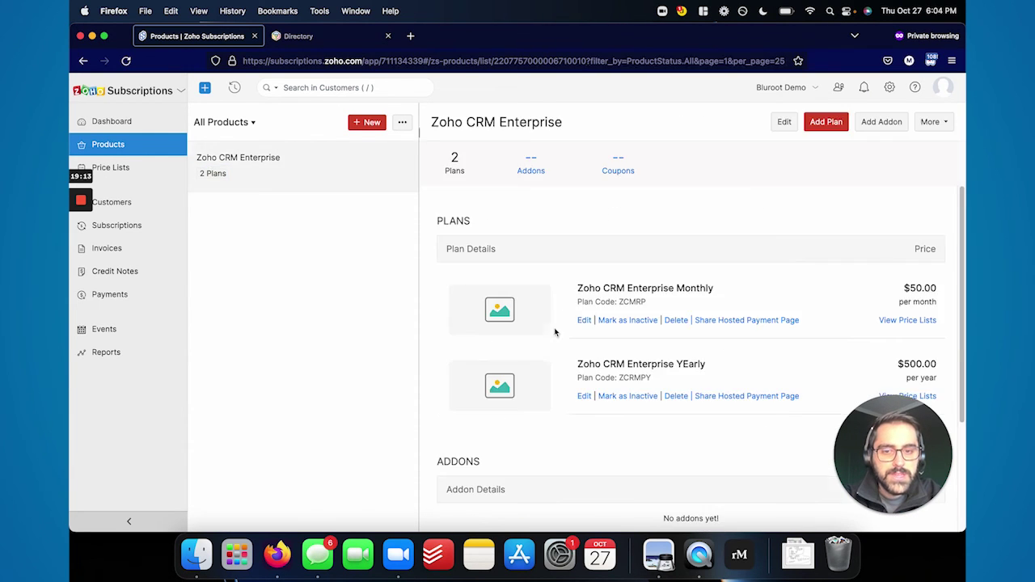
left_click(932, 123)
left_click(898, 210)
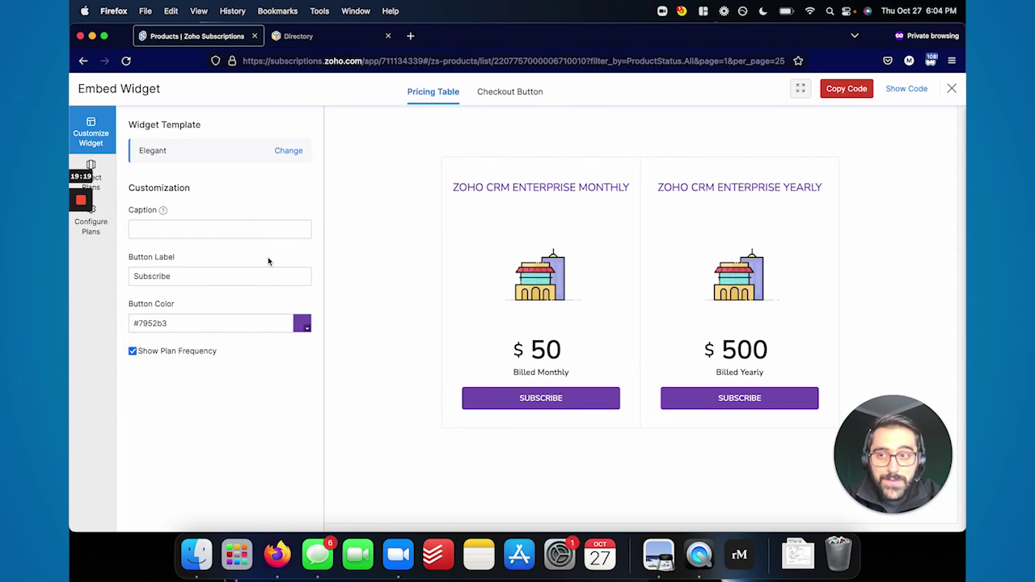
- Move the Yearly plan above Monthly and review the Yearly plan's currency and billing-cycle settings
left_click(97, 180)
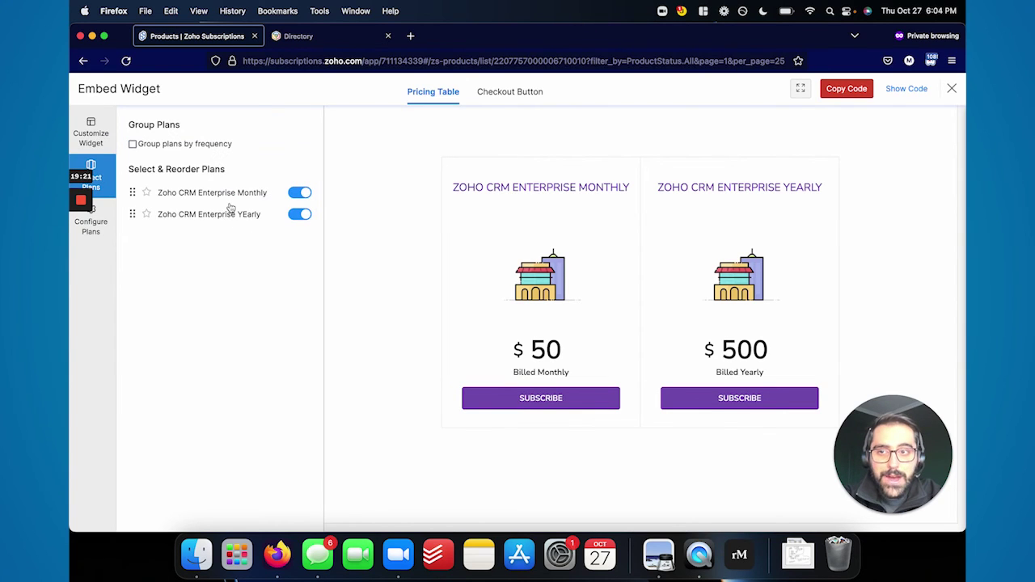
left_click_drag(219, 195, 219, 231)
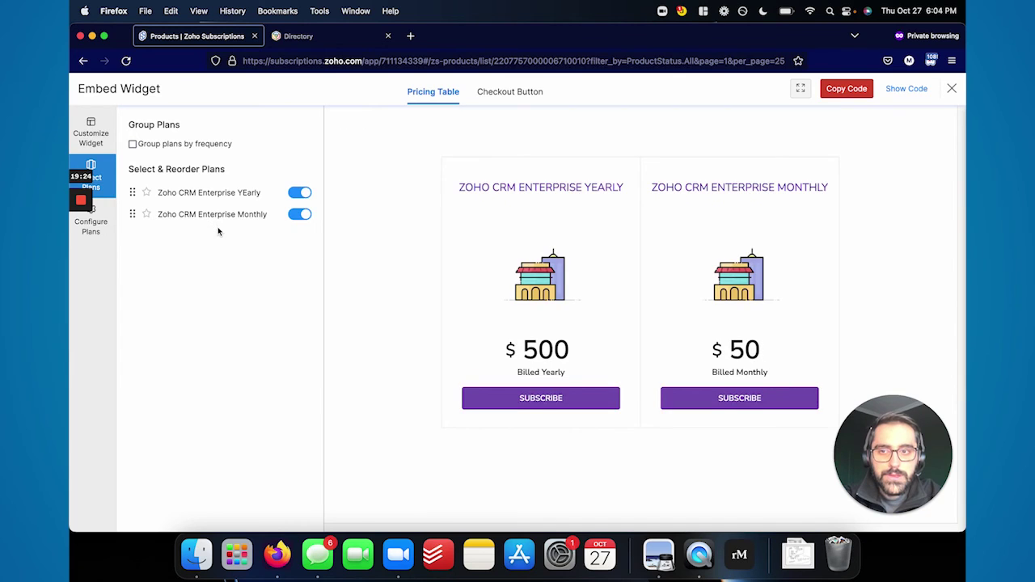
left_click(112, 220)
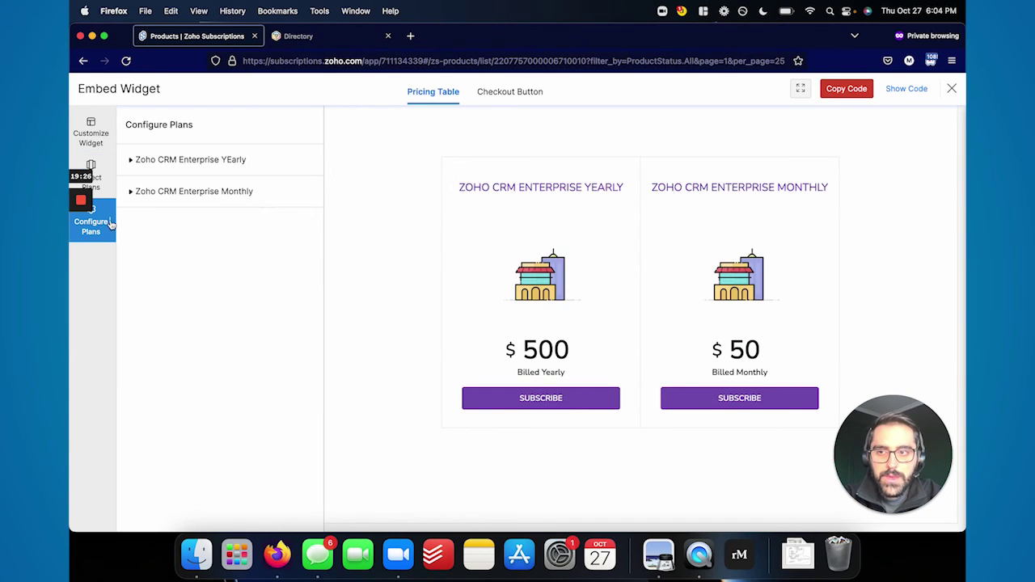
left_click(131, 160)
left_click(219, 213)
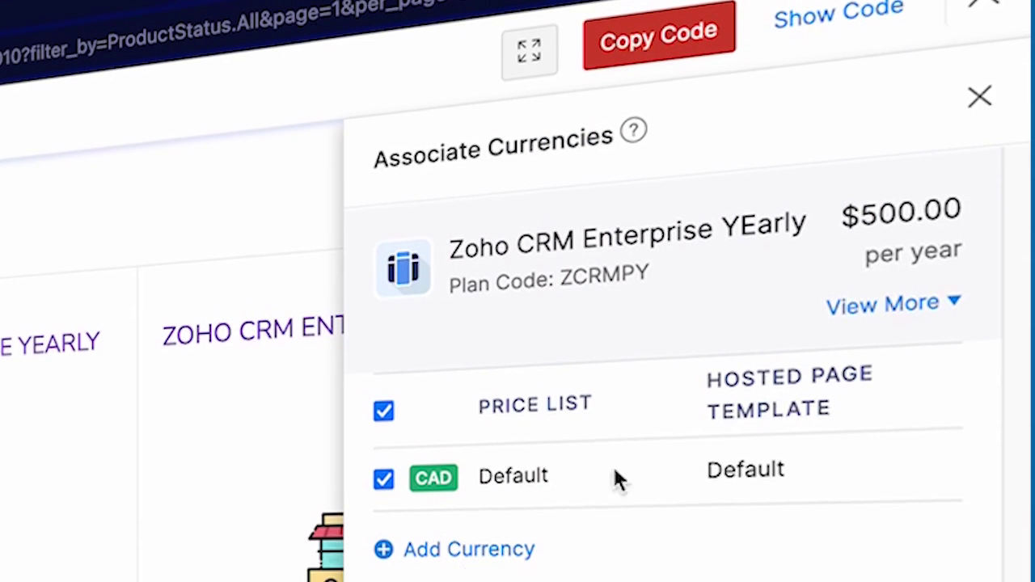
left_click(930, 304)
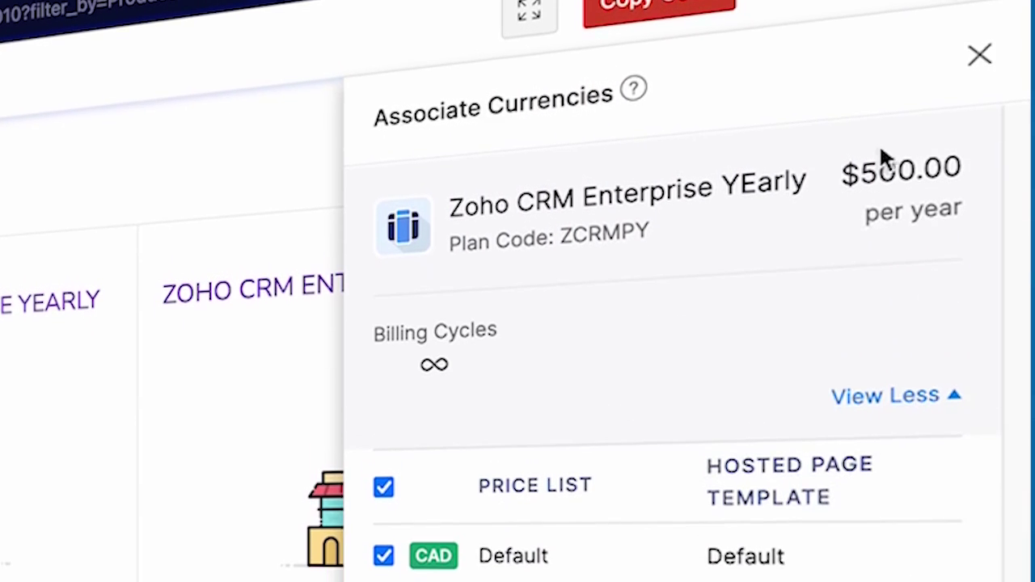
left_click(979, 53)
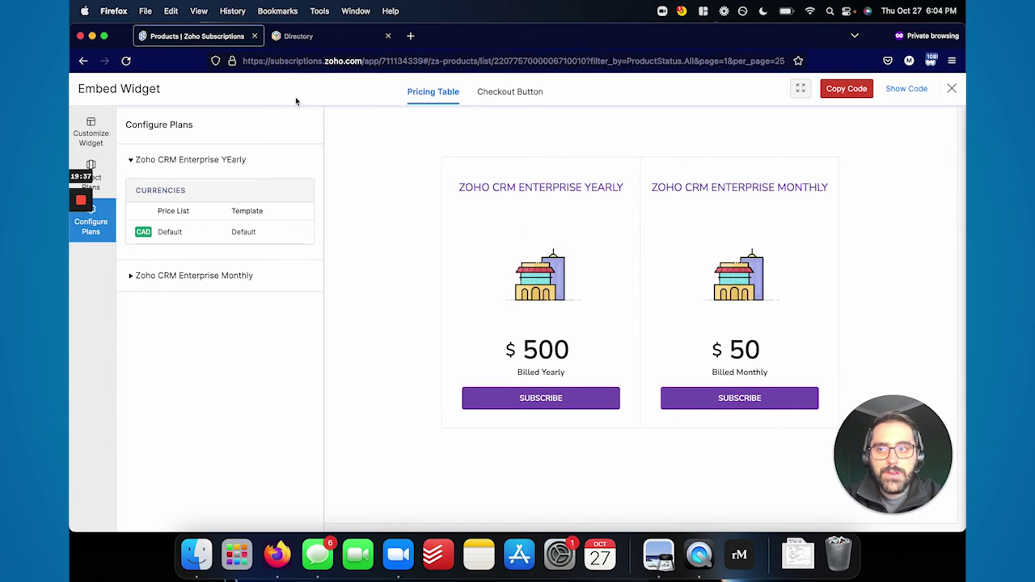
left_click(91, 133)
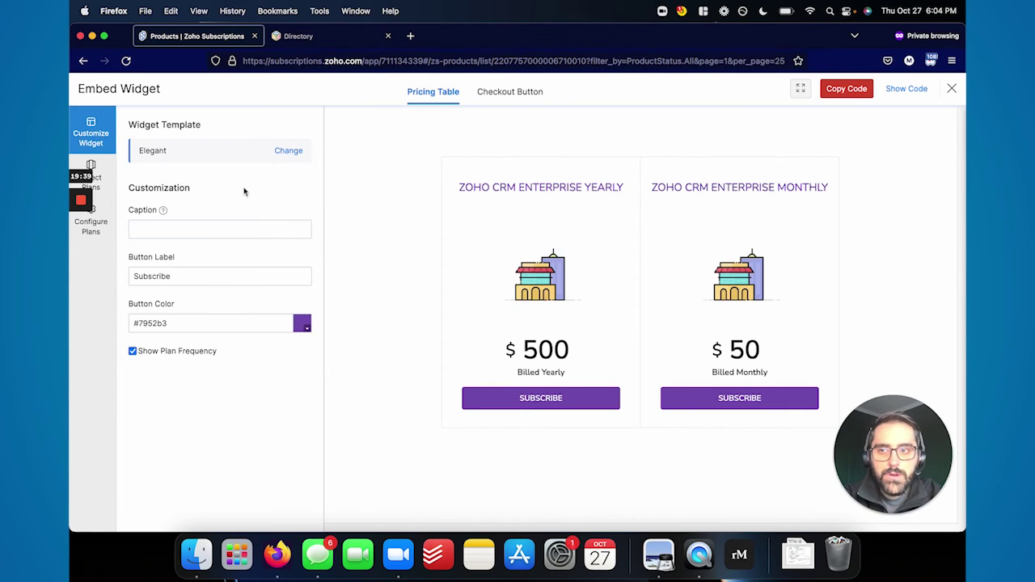
- Switch to the Elegant Pro template, mark Yearly as most popular, and close the widget editor
left_click(283, 151)
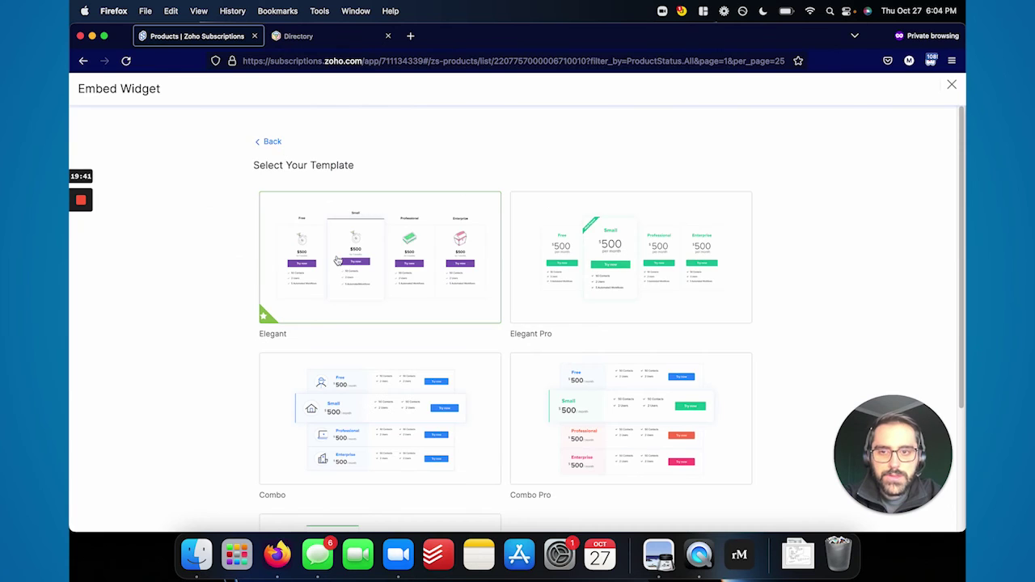
scroll(338, 260, "down", 1)
left_click(542, 254)
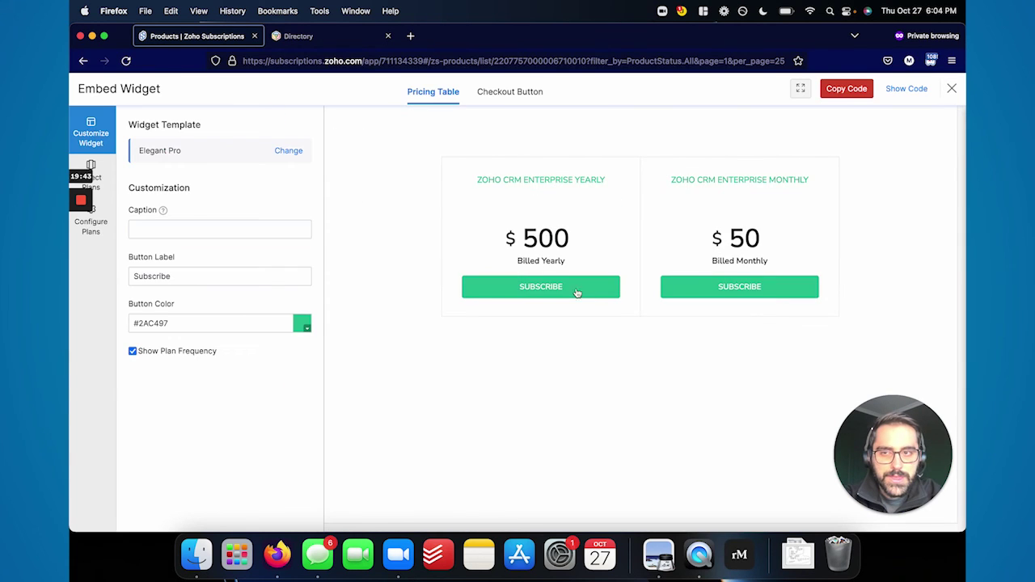
left_click(105, 182)
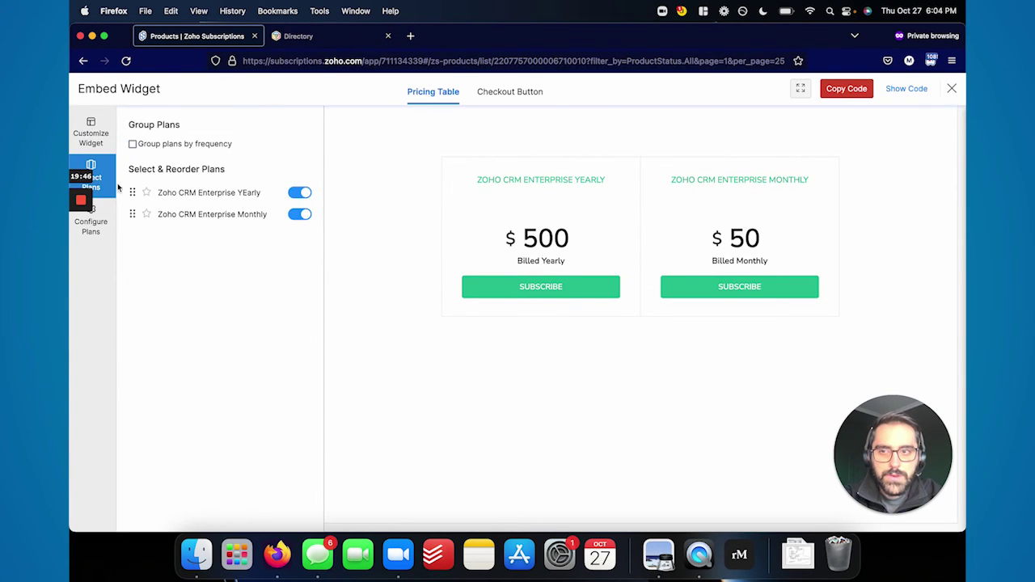
left_click(146, 192)
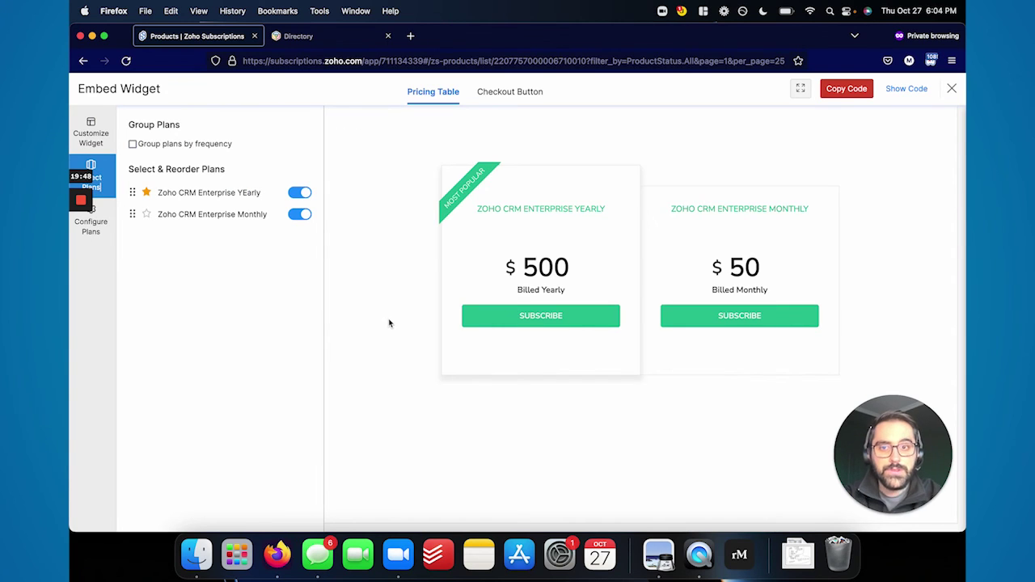
left_click(952, 88)
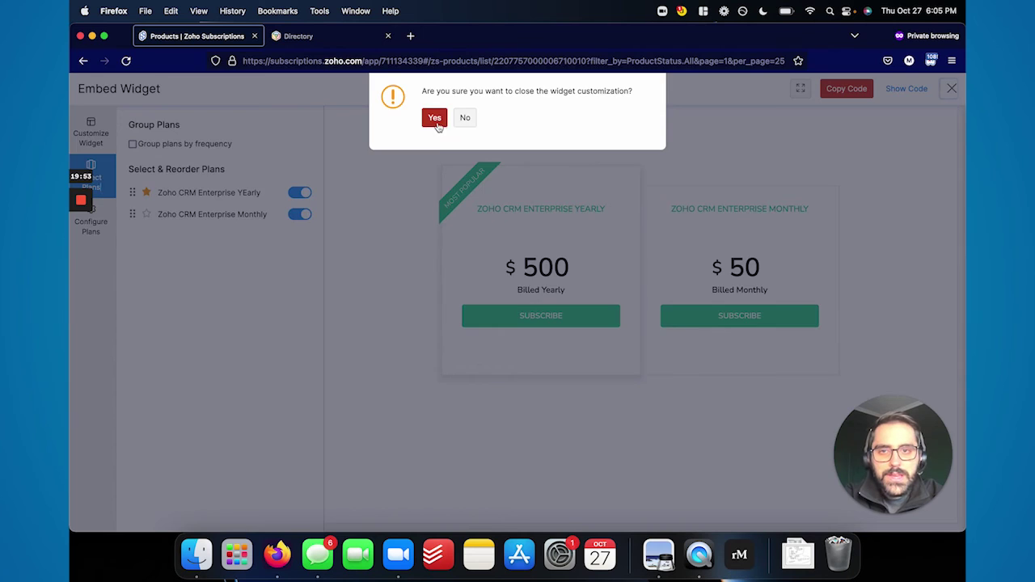
left_click(433, 118)
- Add 'Hello Youtube' as a plan feature of the Monthly plan
left_click(584, 321)
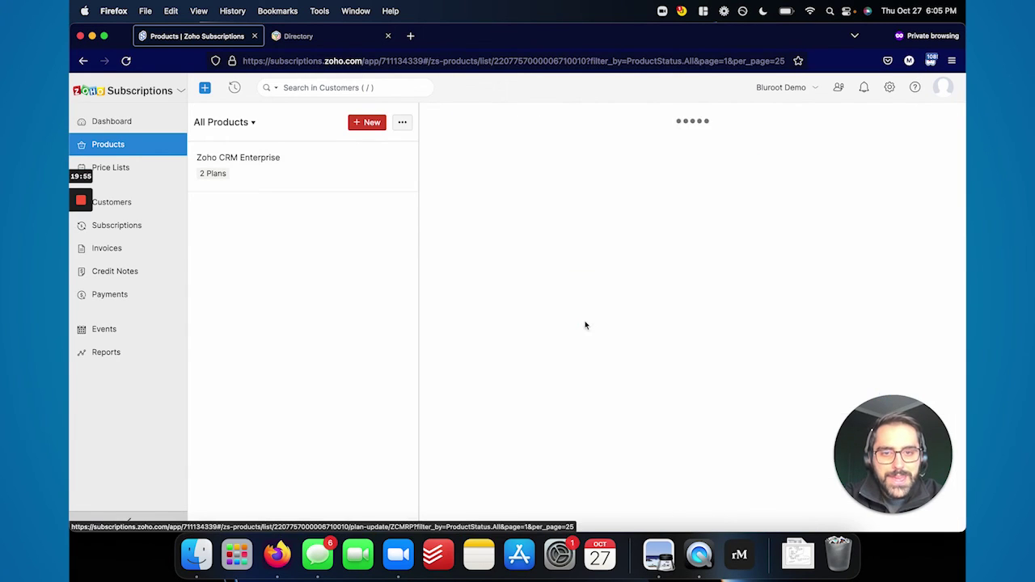
scroll(476, 332, "down", 5)
left_click(566, 257)
type("Hello")
key("Return")
type("Youtu")
key("super+a")
key("super+x")
scroll(640, 331, "down", 3)
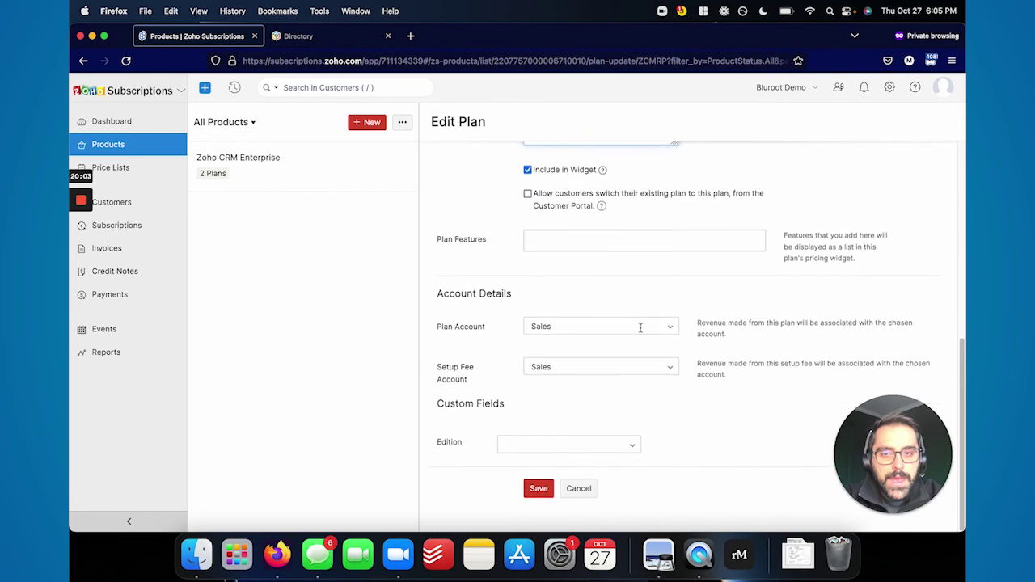
scroll(640, 331, "up", 2)
left_click(560, 335)
key("super+v")
key("Return")
- Put 'Hello Youtube' back in the Monthly plan description, save the plan, and reopen the Embed Widget
scroll(518, 340, "up", 2)
left_click(564, 289)
key("super+v")
key("Return")
scroll(564, 291, "down", 4)
left_click(535, 498)
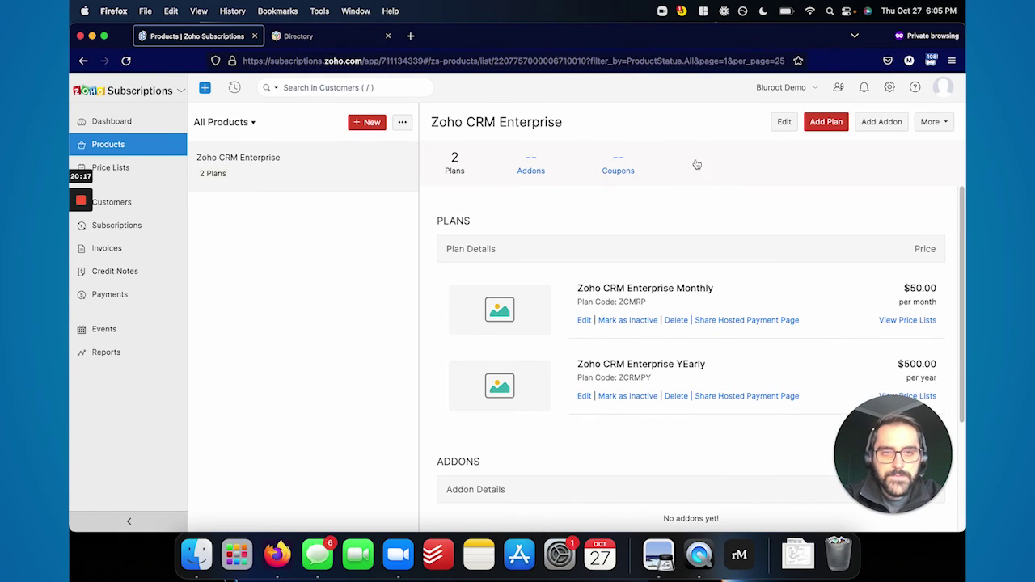
left_click(945, 122)
left_click(906, 209)
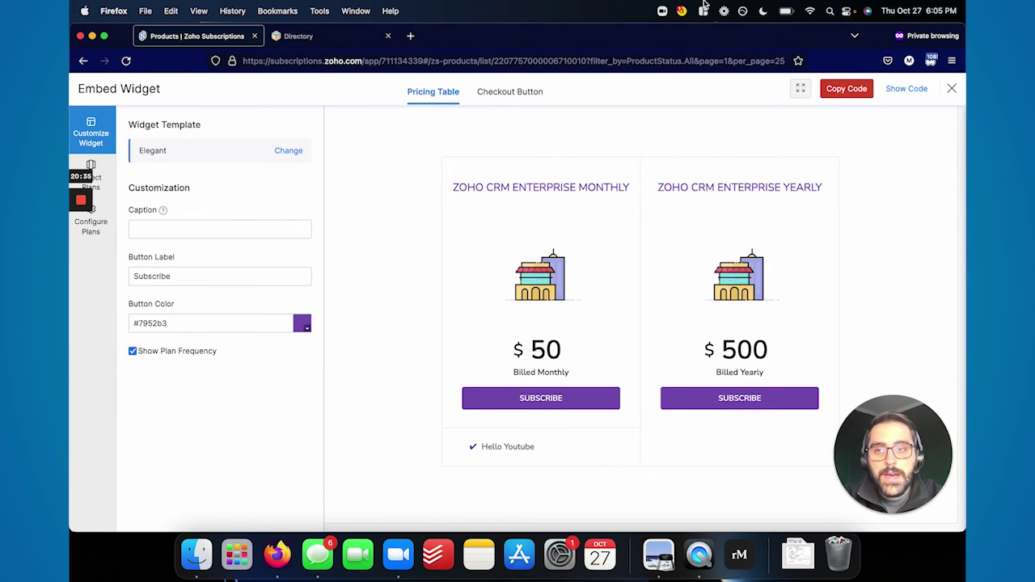
- Apply the Combo template and make the Monthly plan the featured, most-popular plan
left_click(300, 152)
left_click(468, 359)
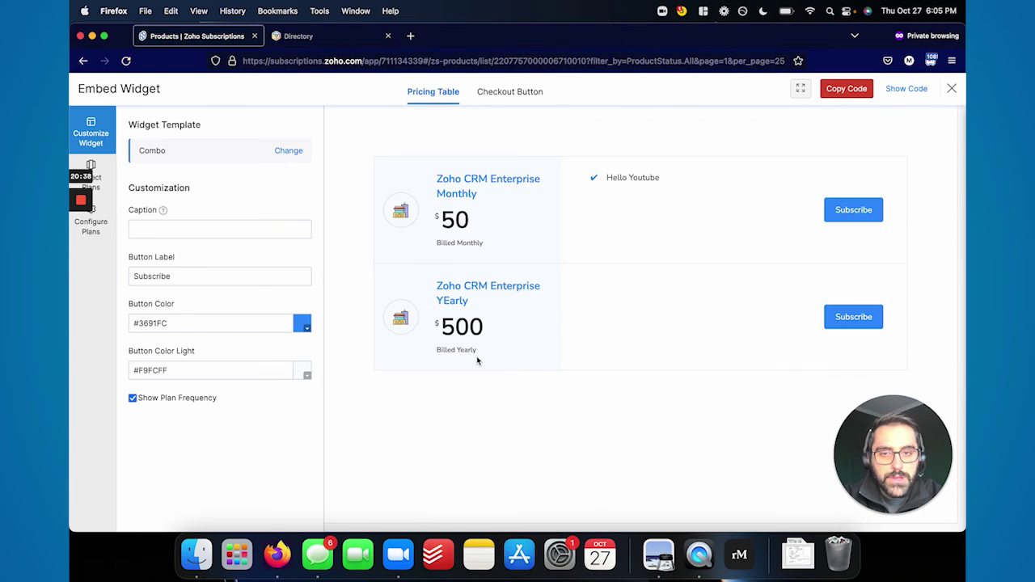
left_click(109, 188)
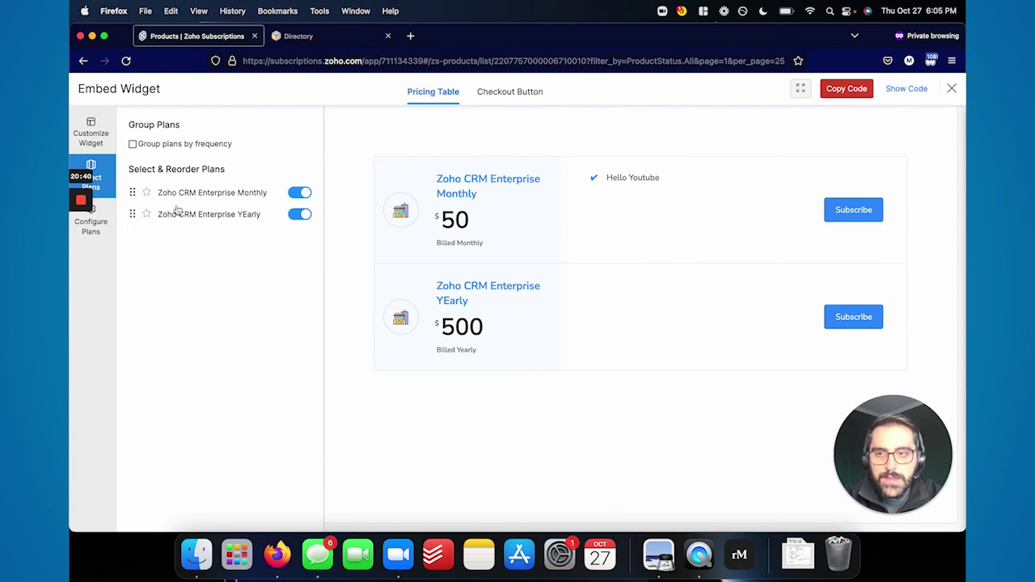
left_click(147, 193)
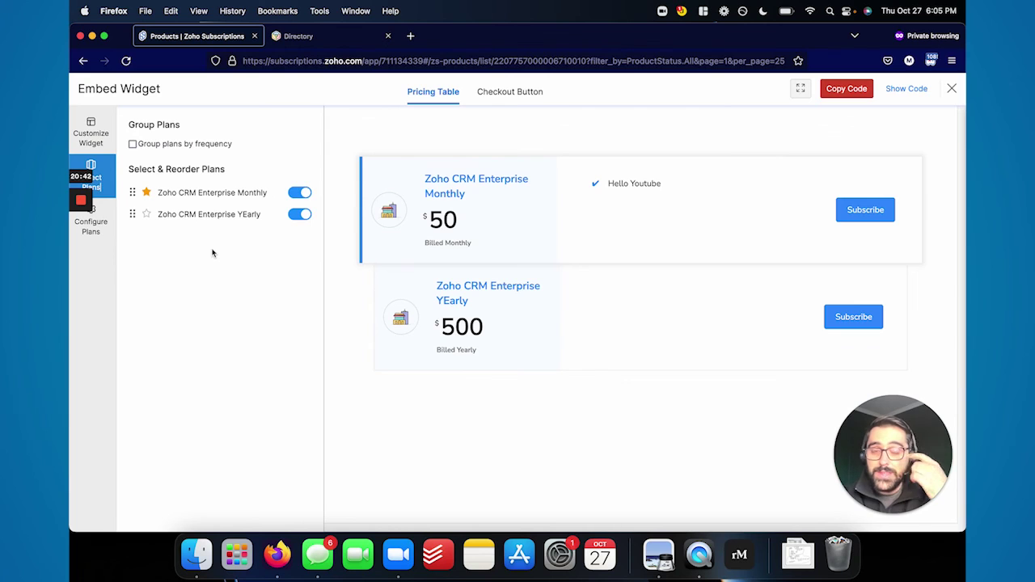
- Preview the Checkout Button, test subscribing to Monthly, and close the CP4003 error page
left_click(506, 93)
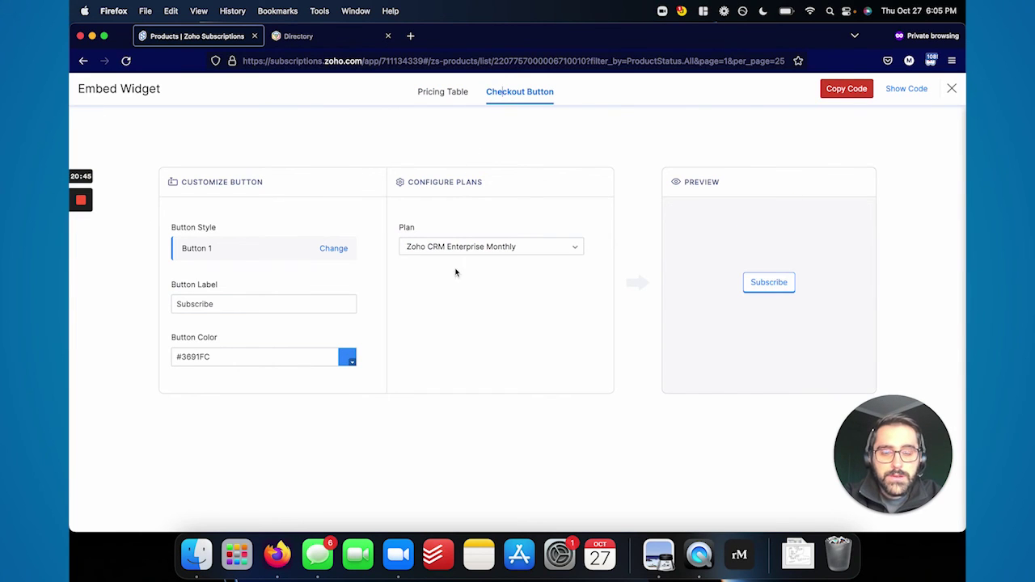
left_click(443, 95)
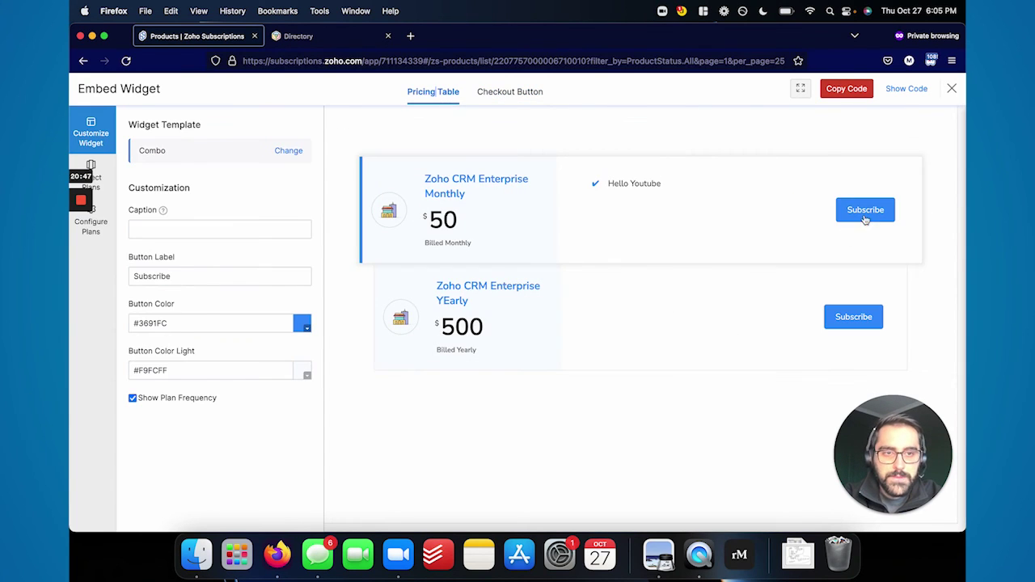
left_click(868, 210)
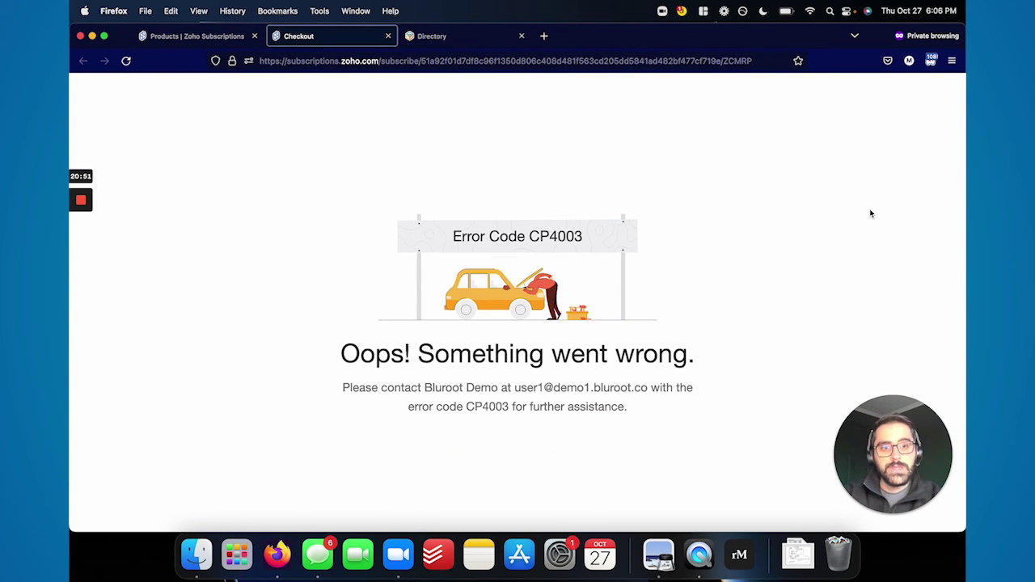
key("super+w")
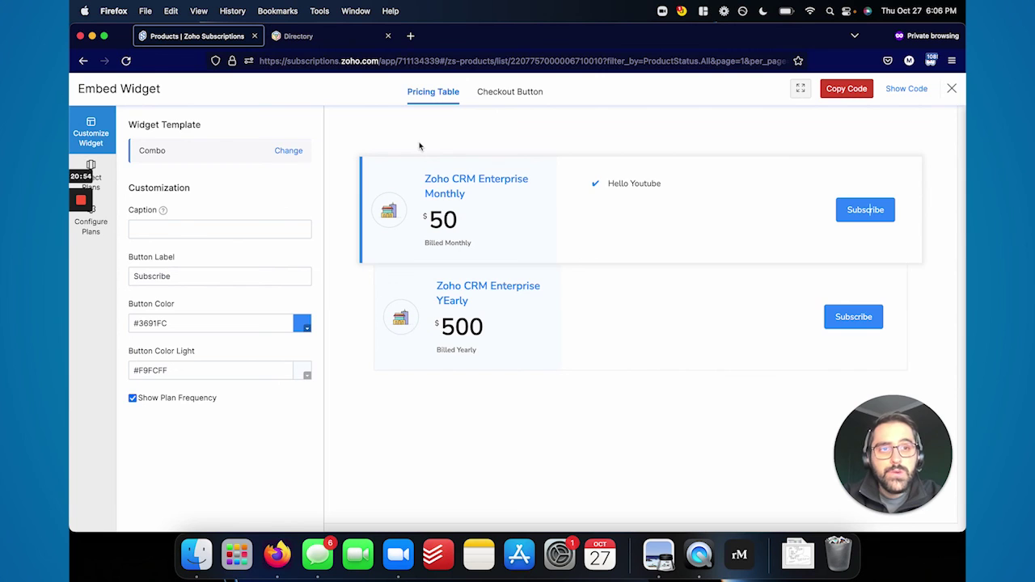
- Review the pricing widget's embed script, then close the code panel and the Embed Widget editor
left_click(907, 89)
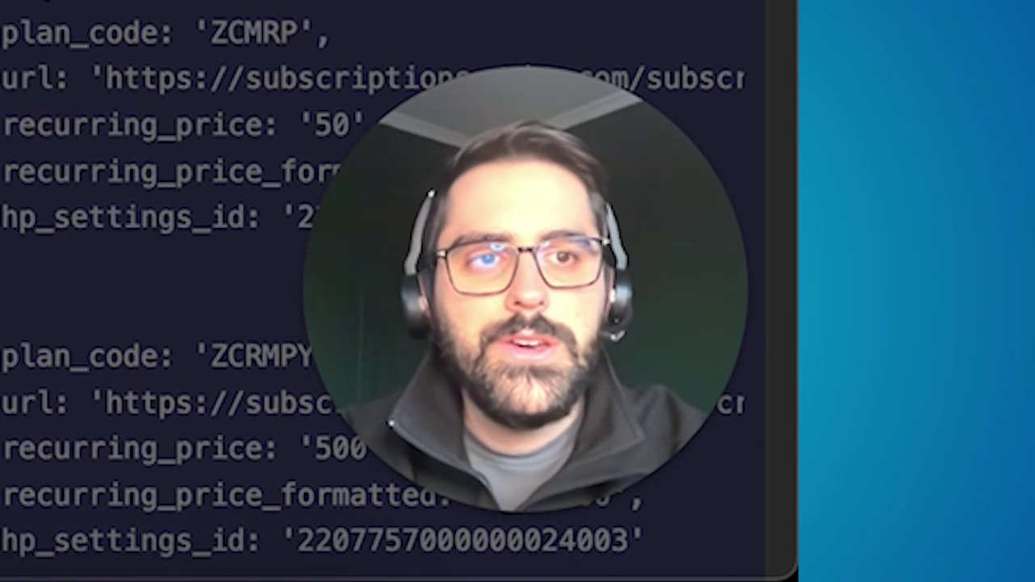
left_click(950, 119)
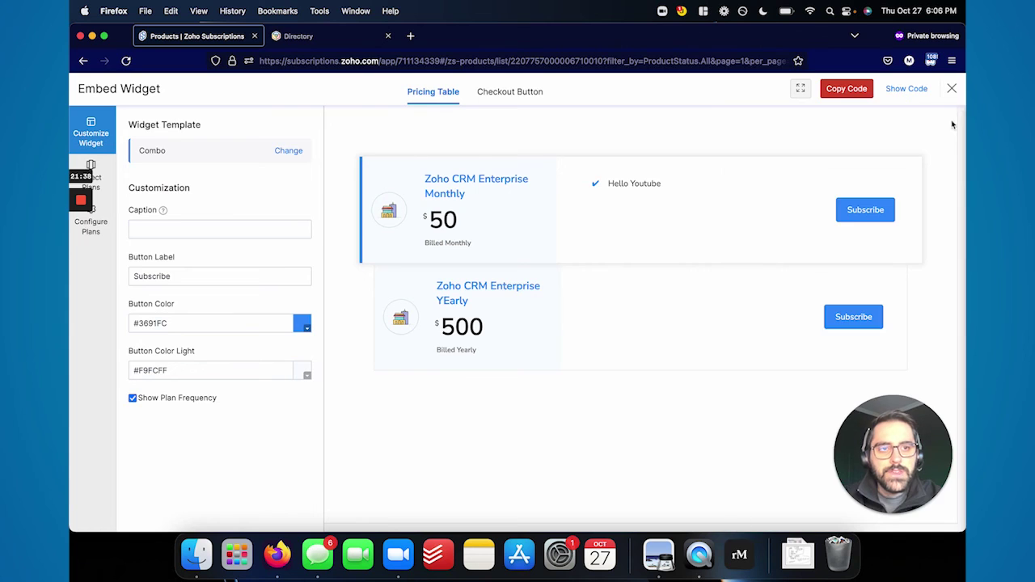
left_click(952, 88)
left_click(433, 116)
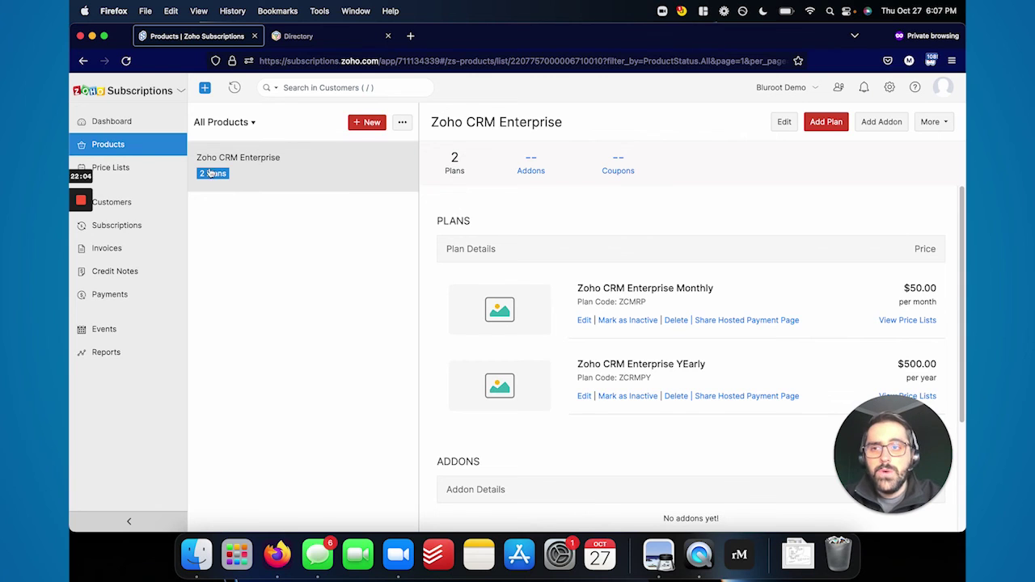
- Open the Dashboard and scroll through its zero activations, signups and $0.00 net revenue
left_click(112, 121)
scroll(419, 305, "down", 1)
scroll(418, 305, "up", 1)
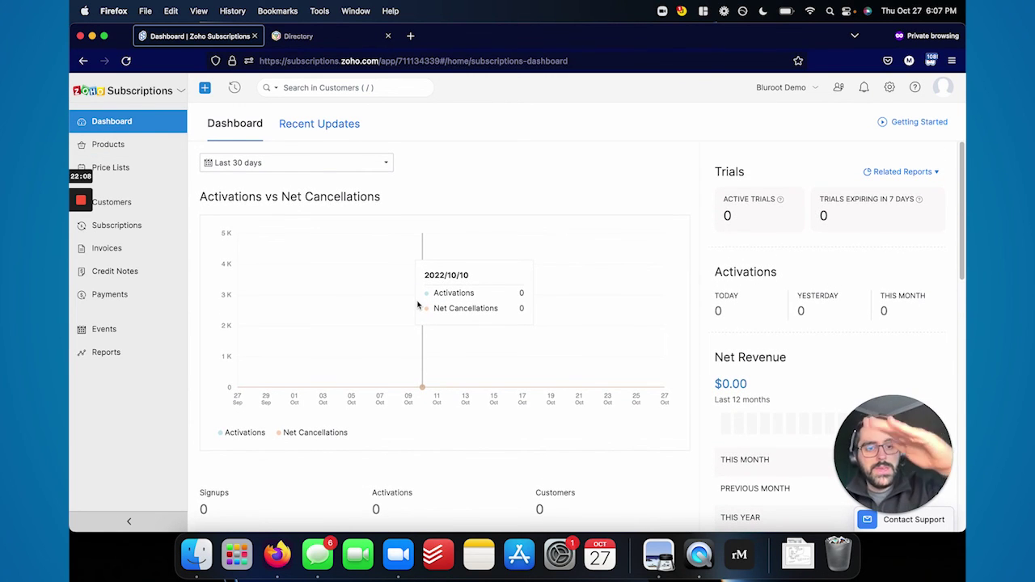
scroll(418, 305, "down", 2)
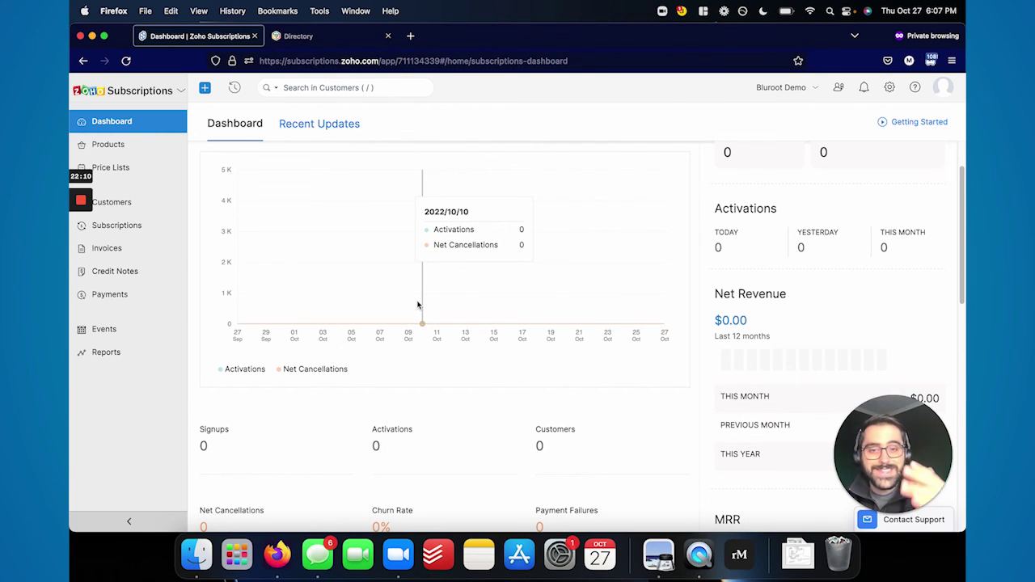